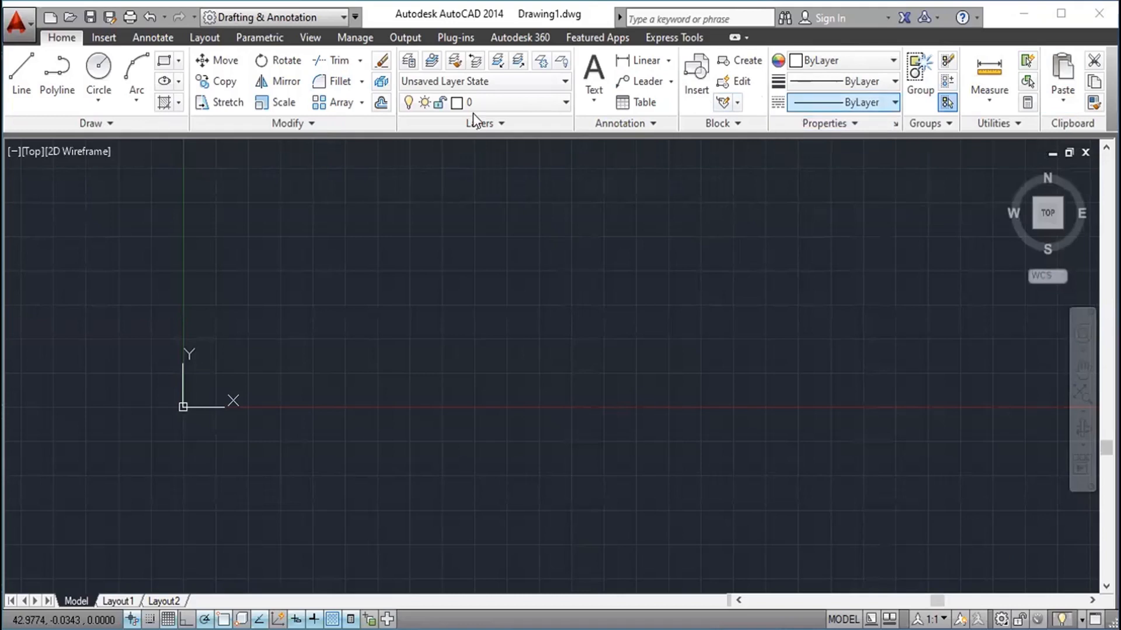
Maximize the drawing program's window
click(1062, 13)
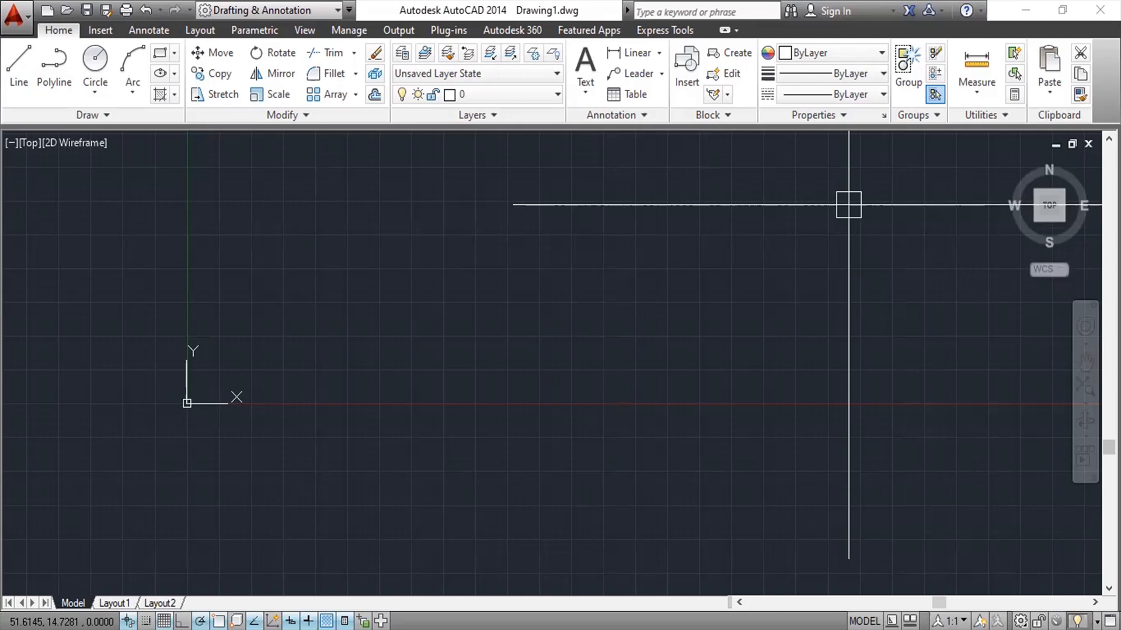
Draw a trial rectangle above the origin in model space and delete it
middle_drag(490, 436, 472, 571)
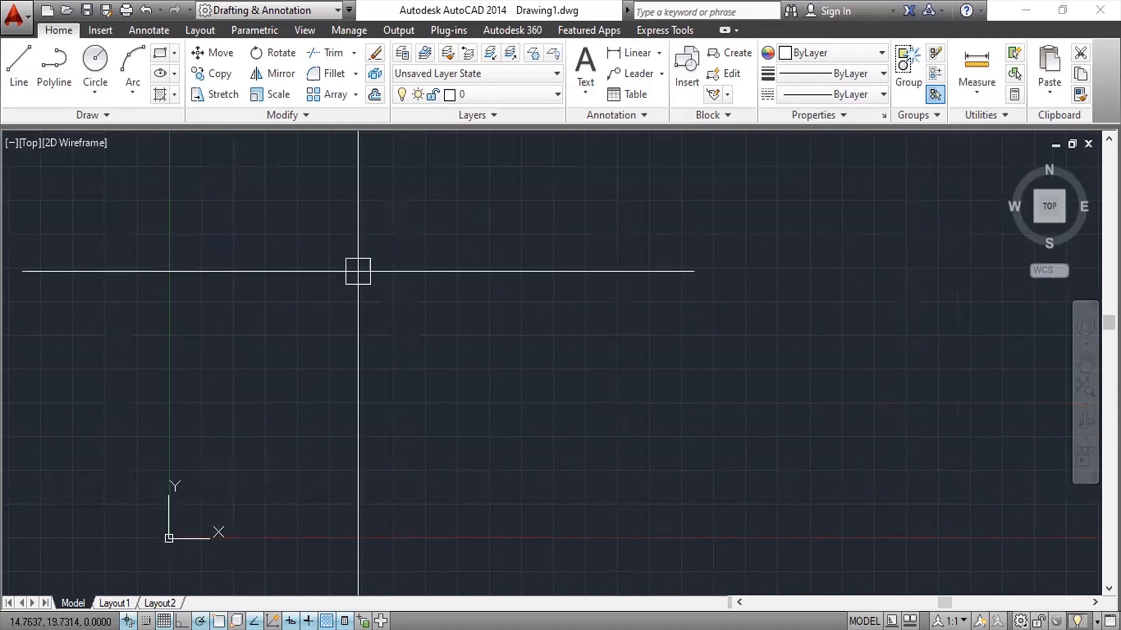
text(REC)
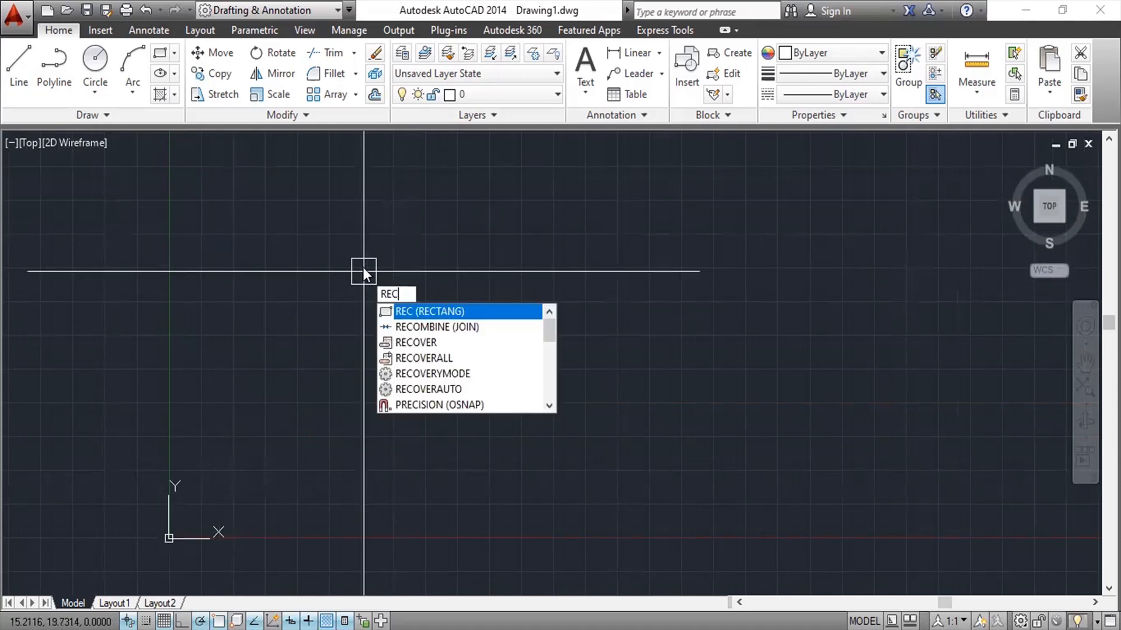
key(Return)
click(335, 200)
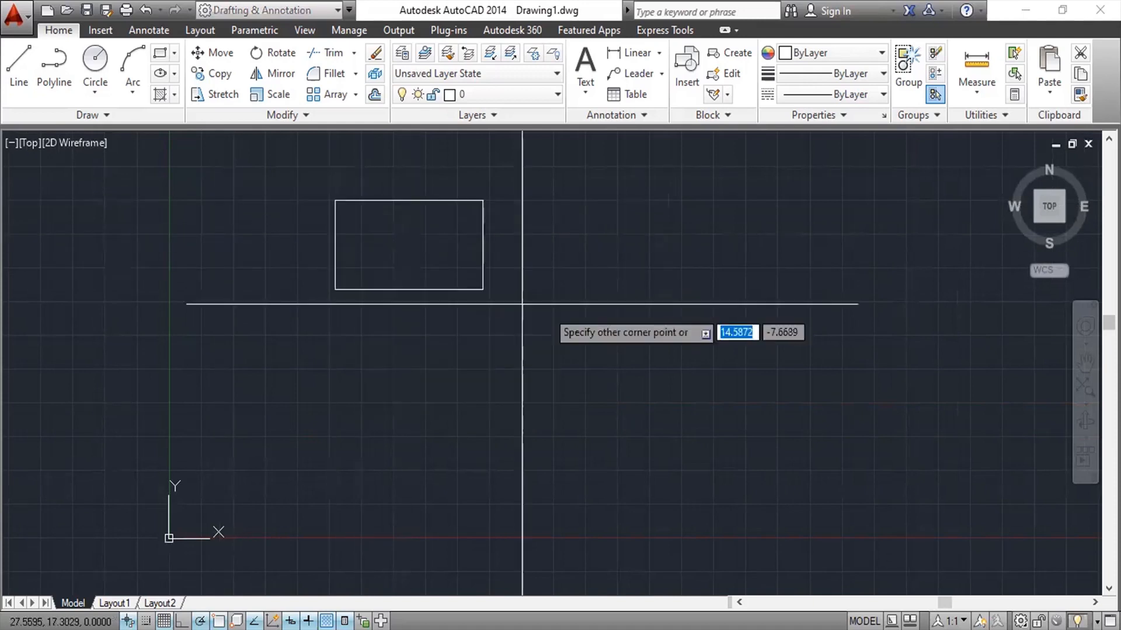
click(588, 324)
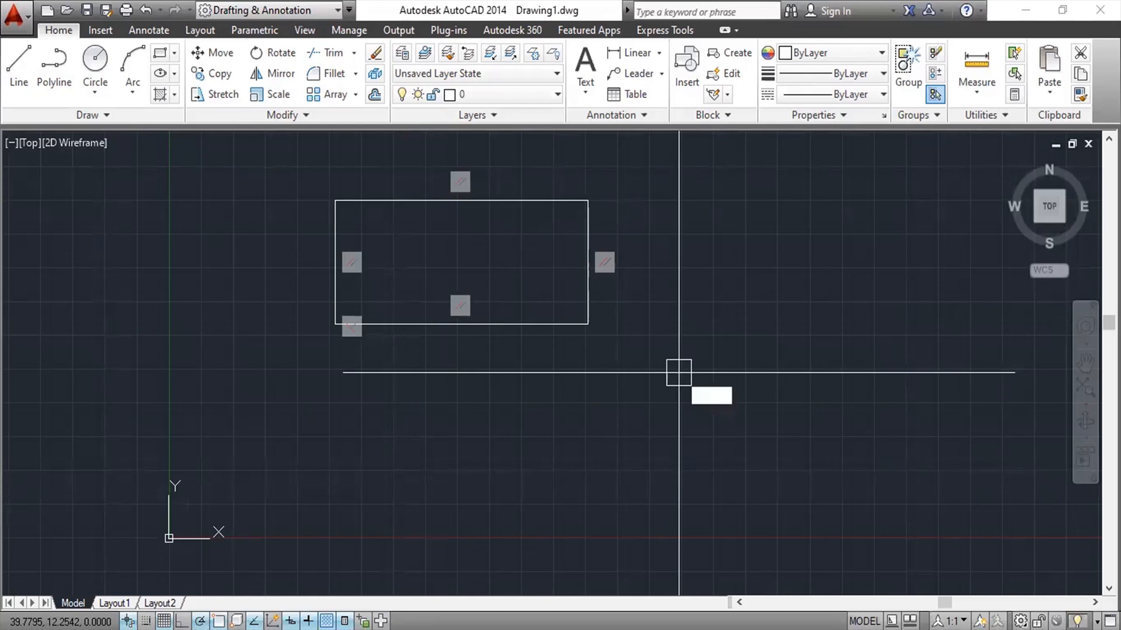
key(Delete)
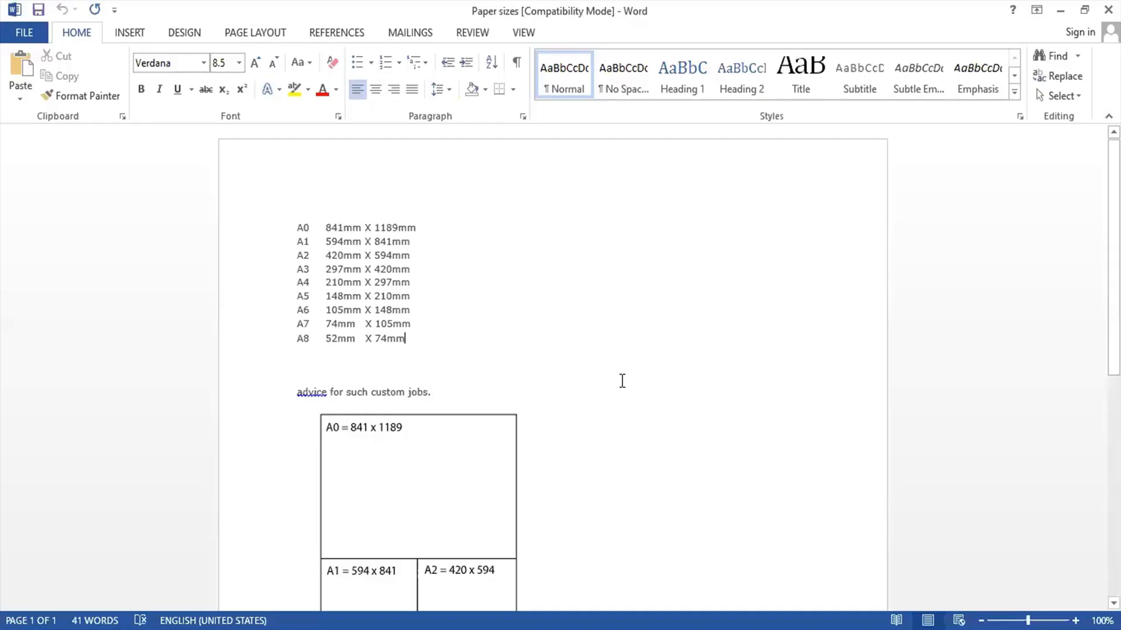
Switch to the Paper sizes document in Word and examine the A-series sheet dimensions and size diagram, particularly the A3 entry
scroll(601, 373, down, 6)
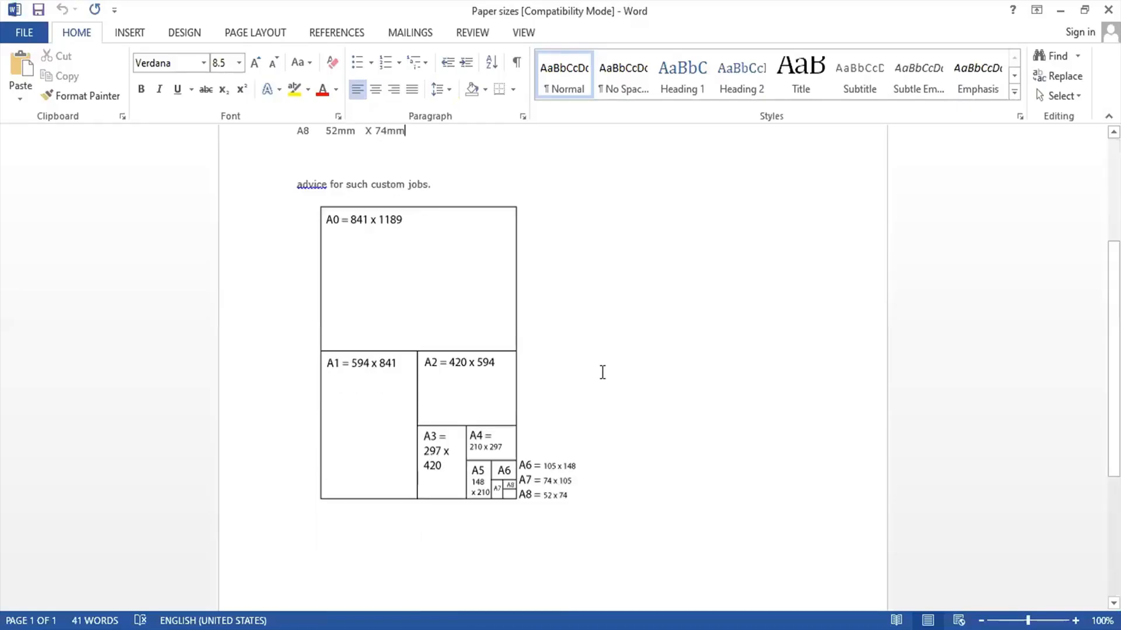
scroll(602, 371, up, 6)
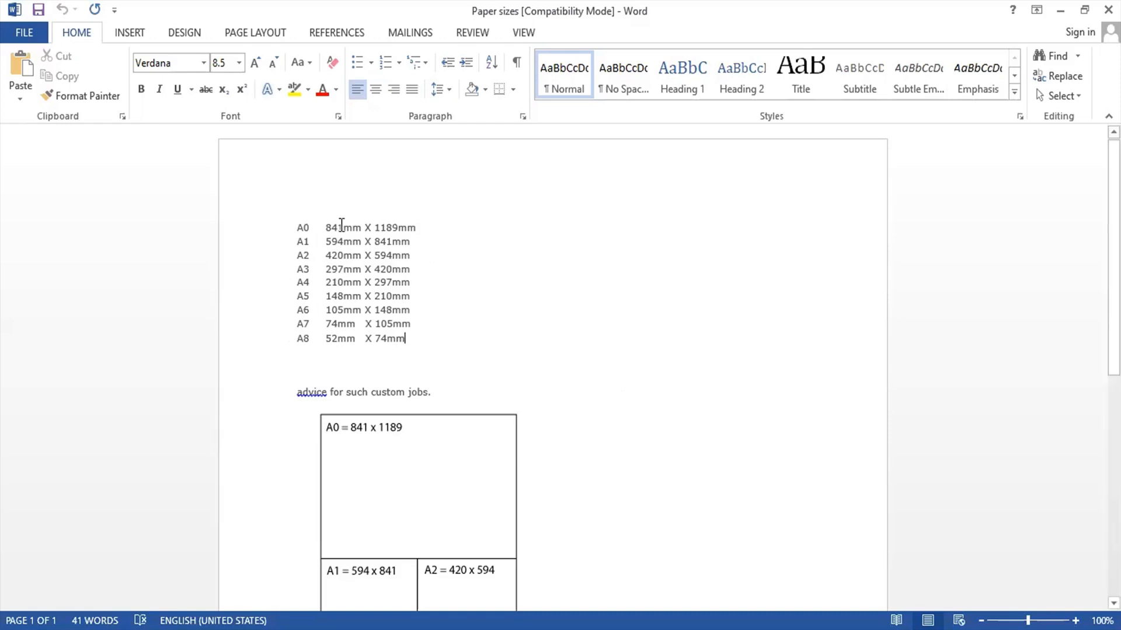
scroll(434, 362, down, 1)
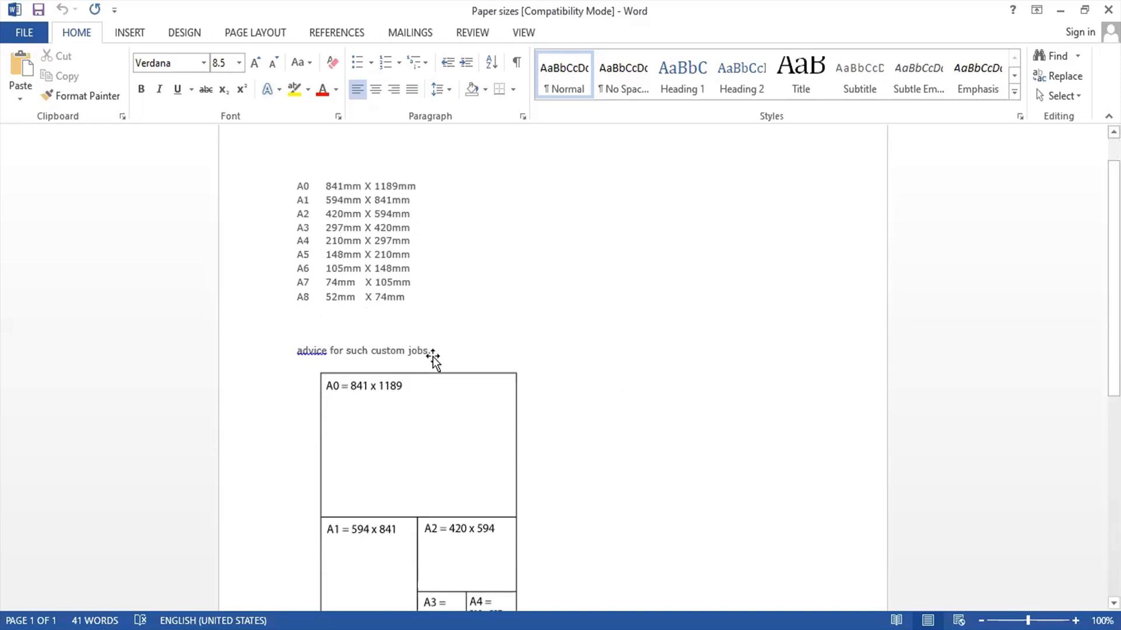
scroll(433, 362, up, 1)
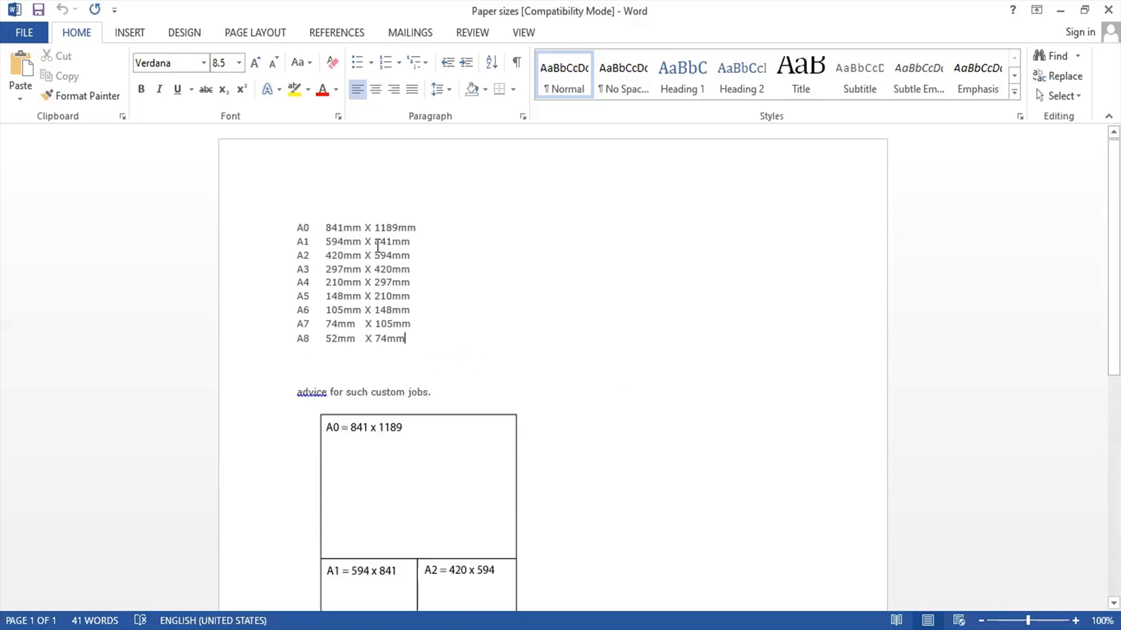
drag(296, 228, 419, 281)
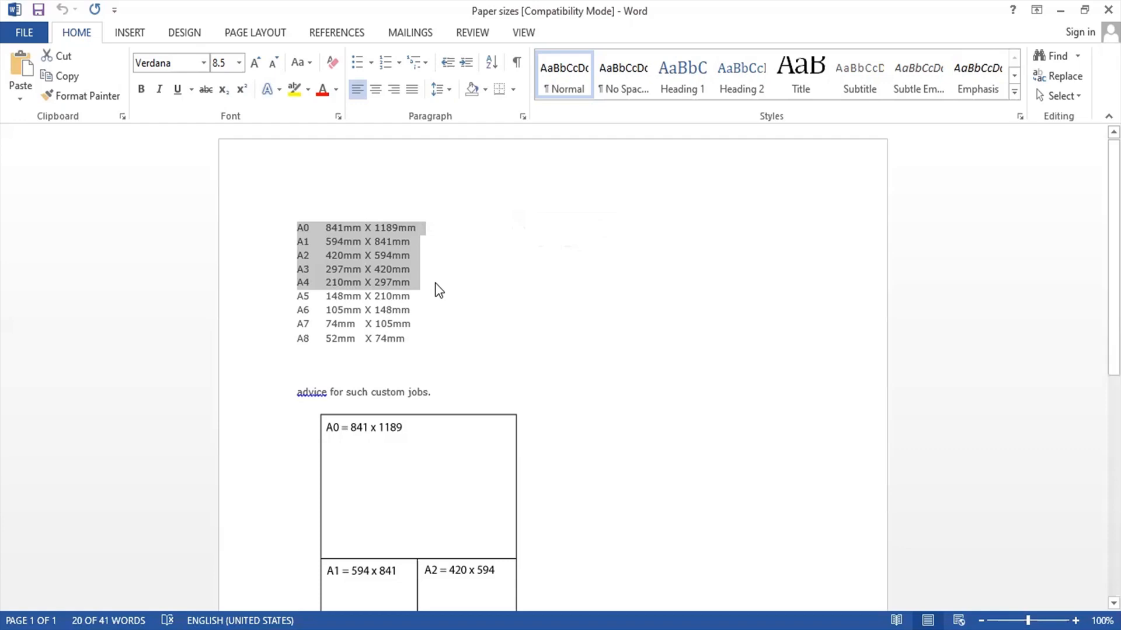
click(330, 270)
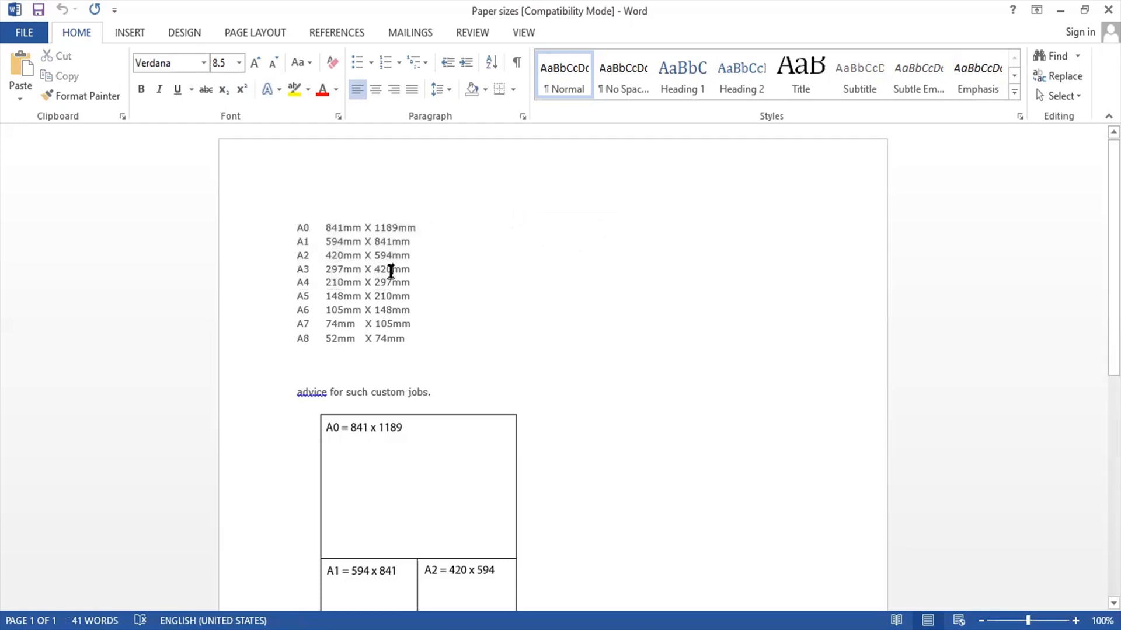
click(338, 255)
click(386, 227)
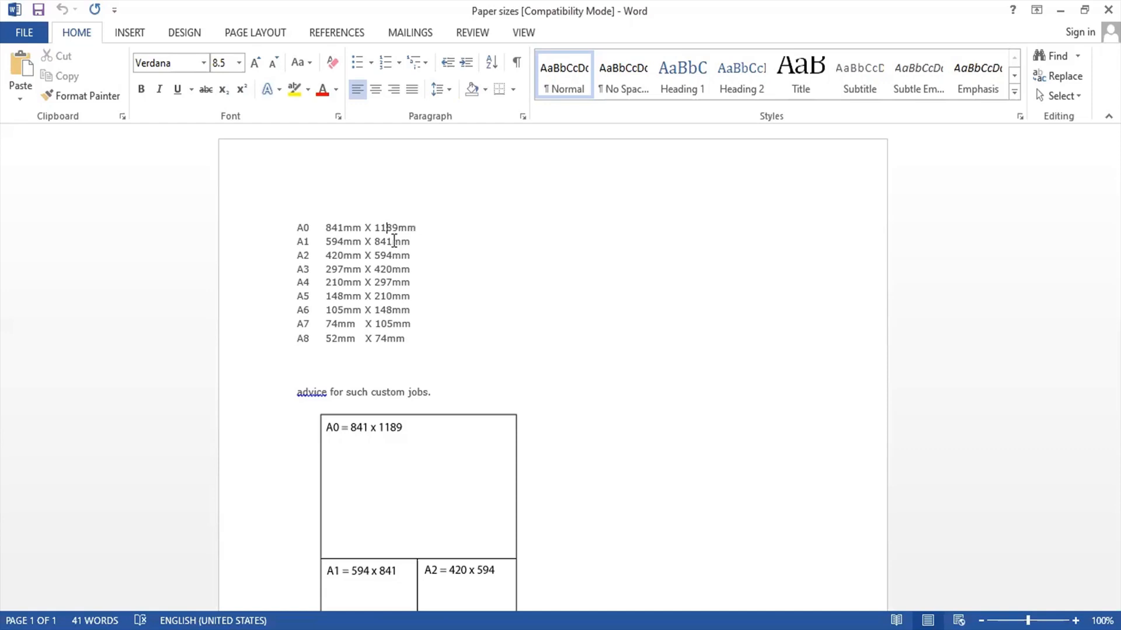
drag(294, 267, 416, 272)
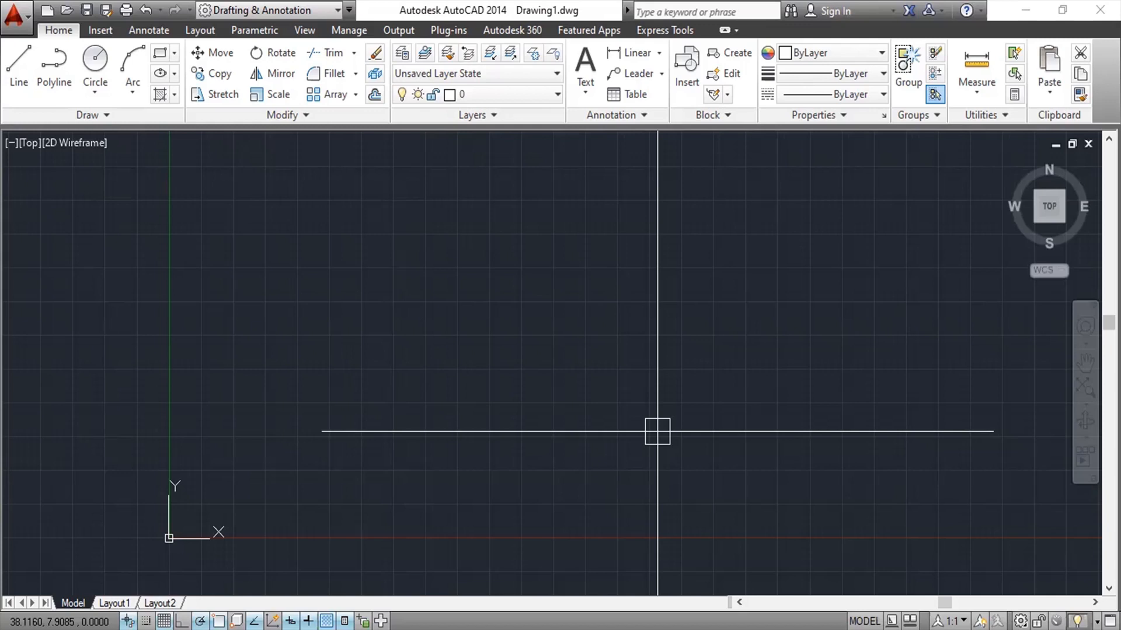
Switch back to AutoCAD and start MVSETUP for Drawing1 with paper space disabled and Metric as the units type
text(mvset)
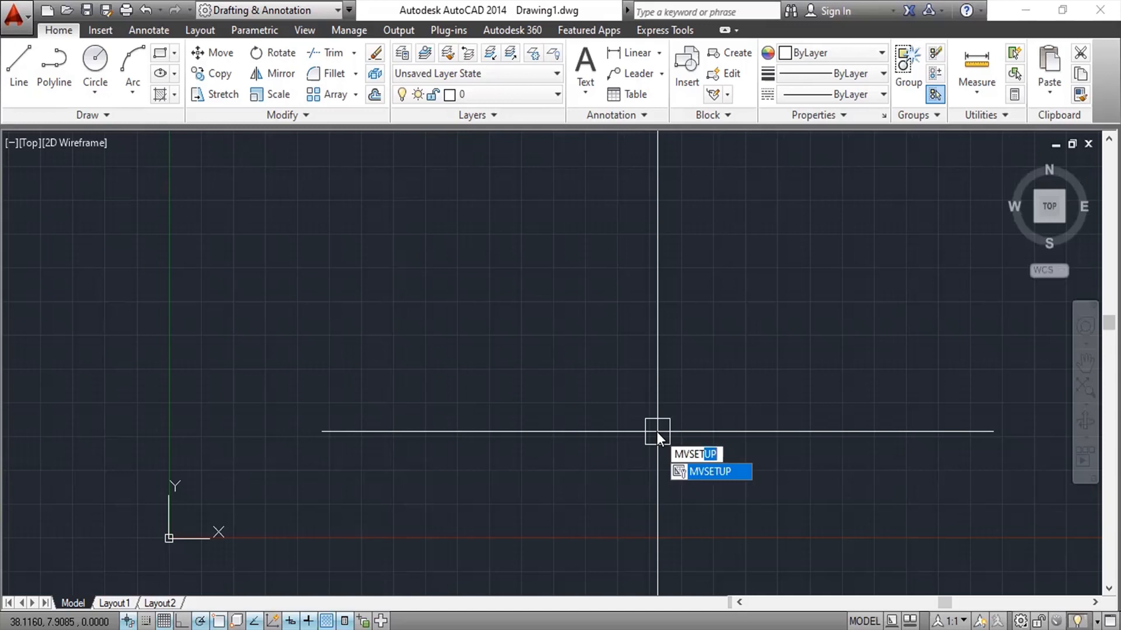
key(Return)
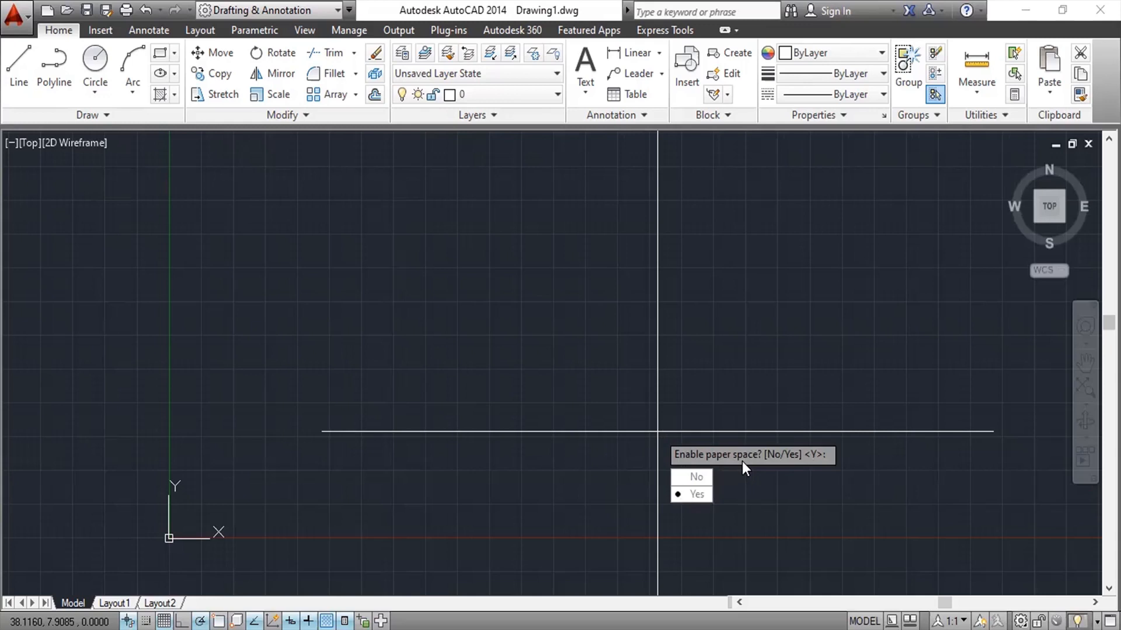
text(n)
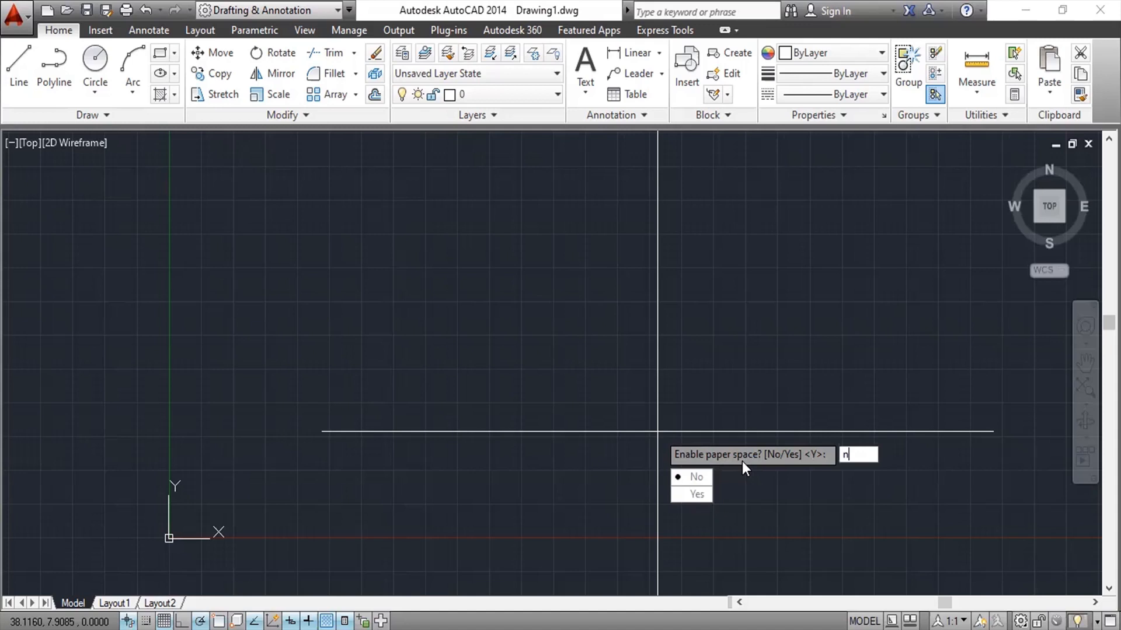
key(Return)
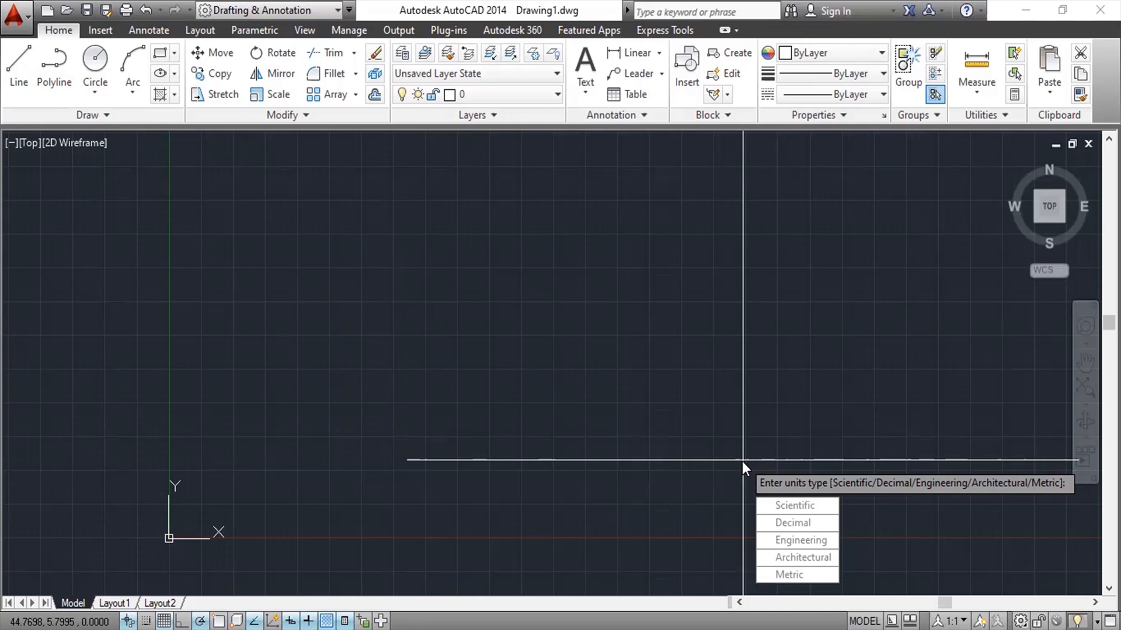
text(m)
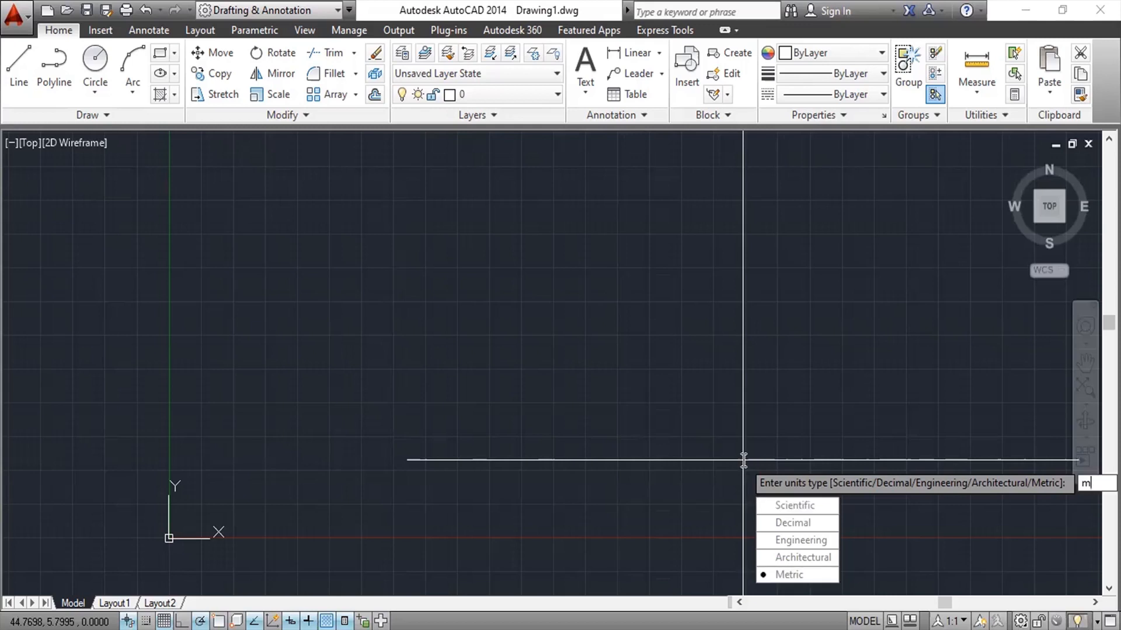
key(Return)
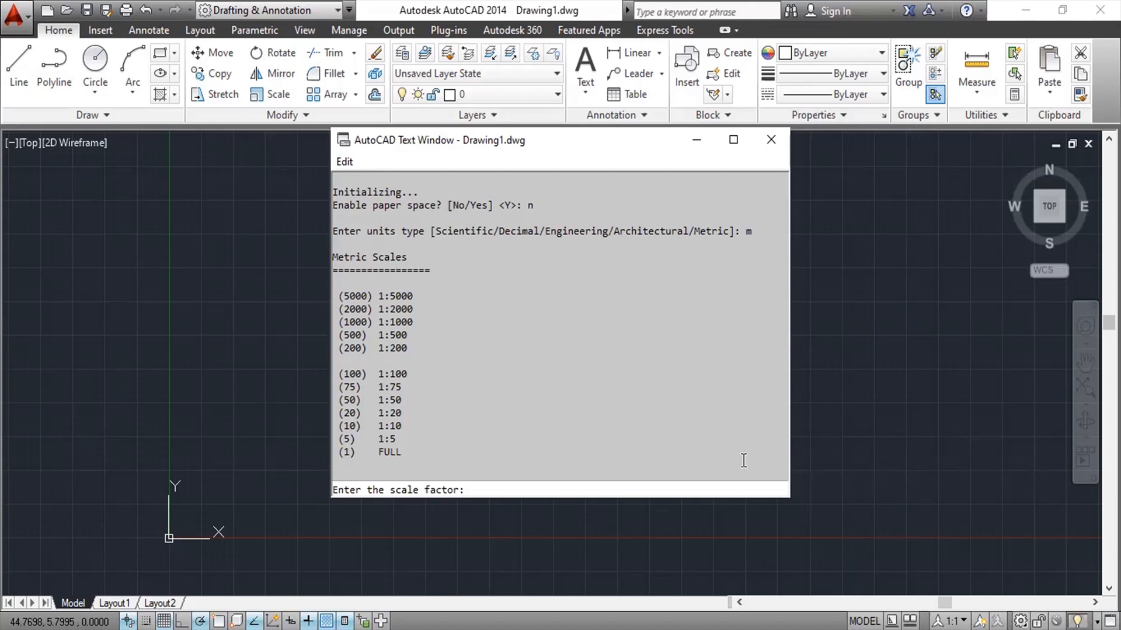
Create the A3 sheet border with a scale factor of 100, a paper width of 420 and a paper height of 297
text(100)
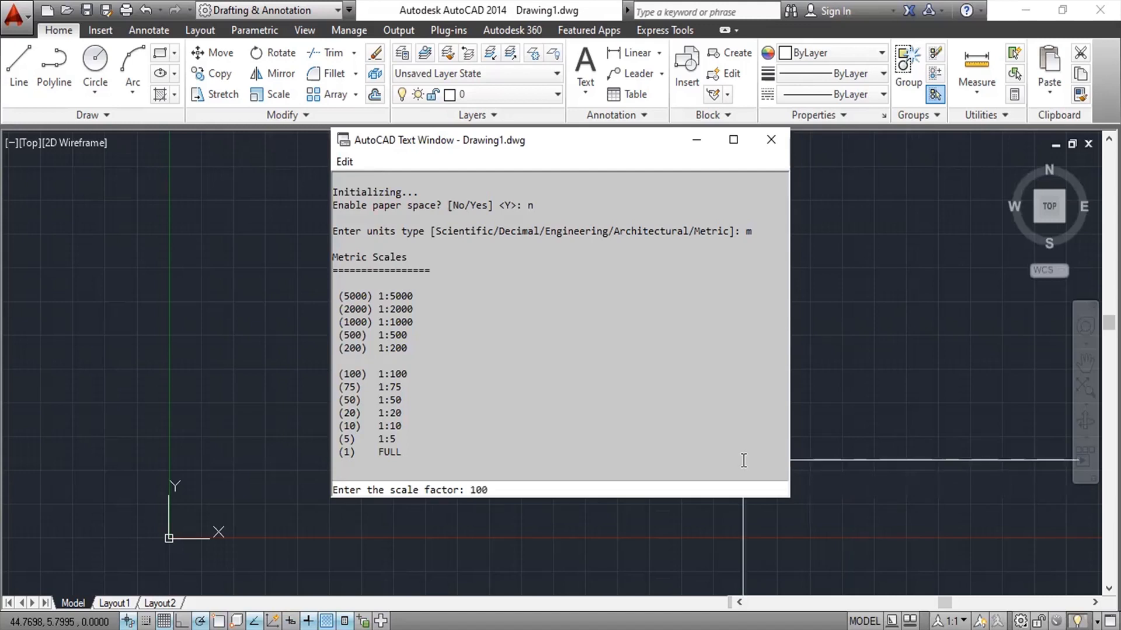
key(Return)
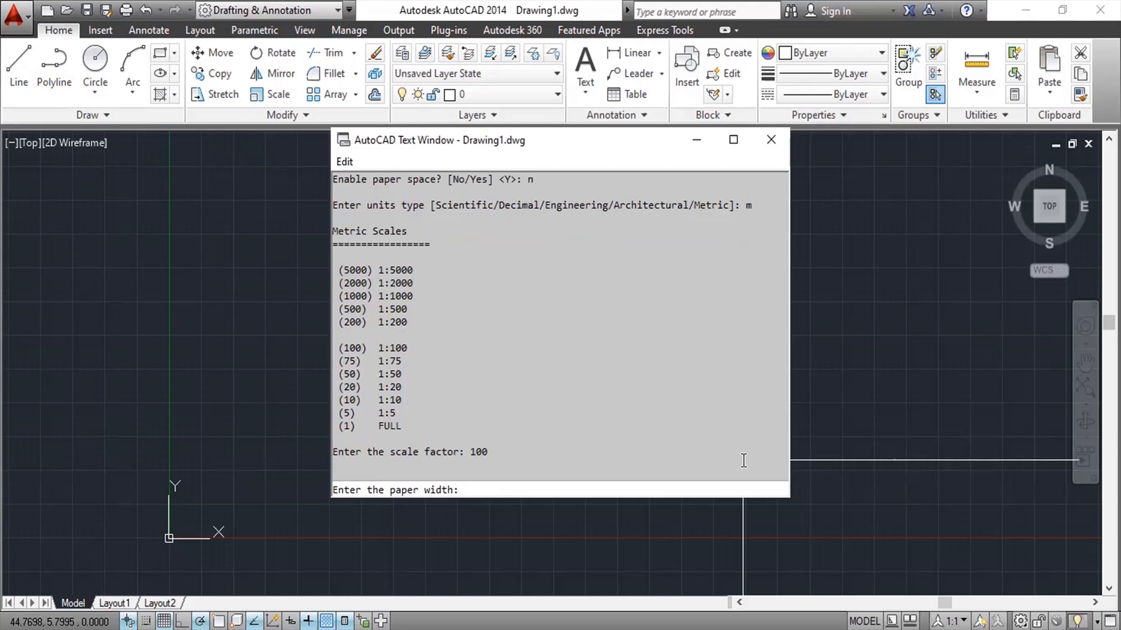
text(420)
key(Return)
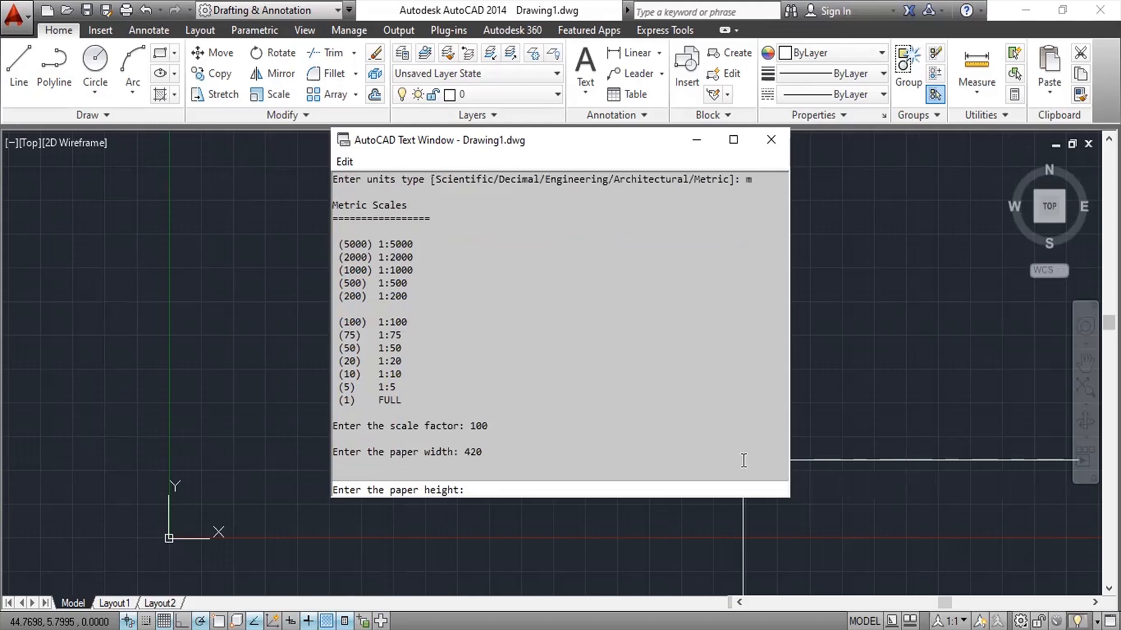
text(297)
key(Return)
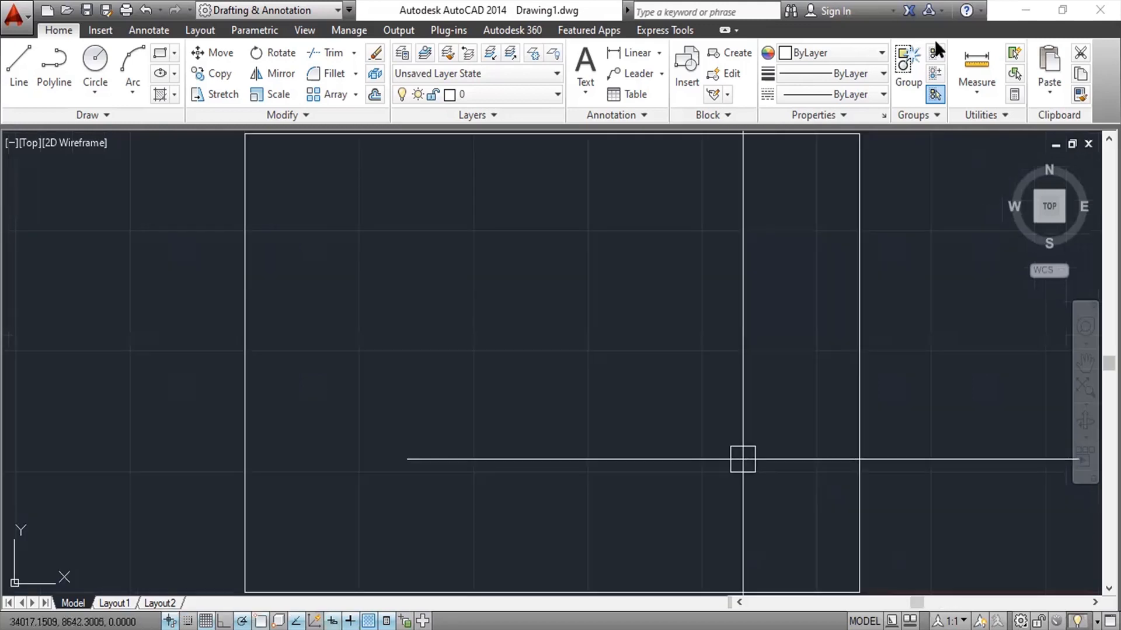
Add a vertical linear dimension along the sheet border's right edge, from its upper corner to its lower corner
scroll(821, 238, down, 2)
middle_drag(771, 300, 537, 343)
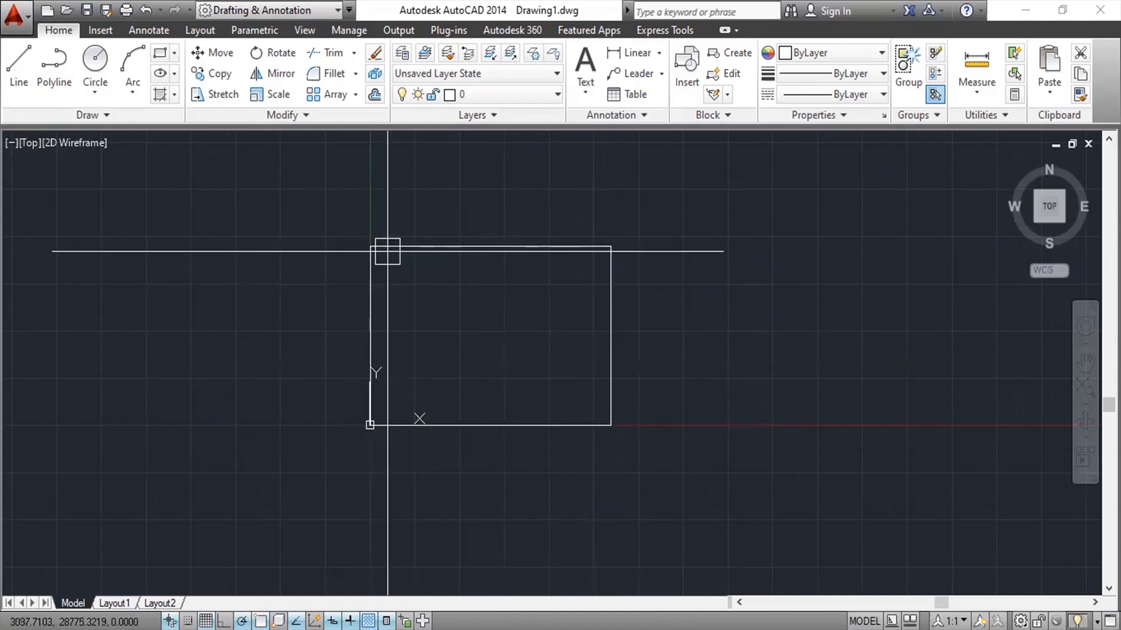
click(639, 52)
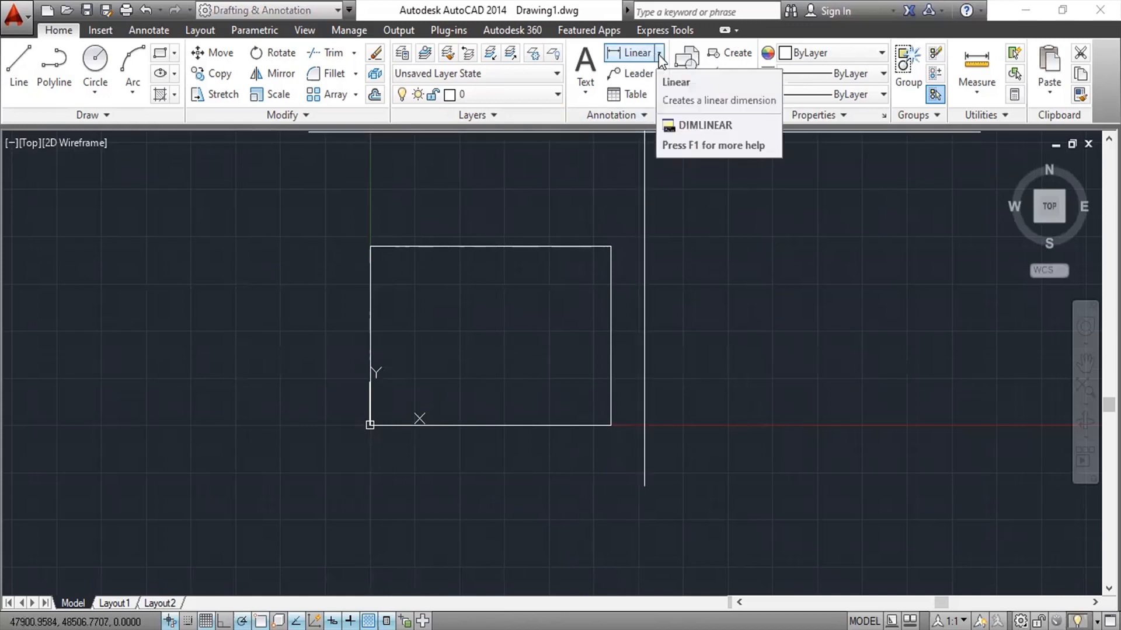
click(659, 53)
click(655, 87)
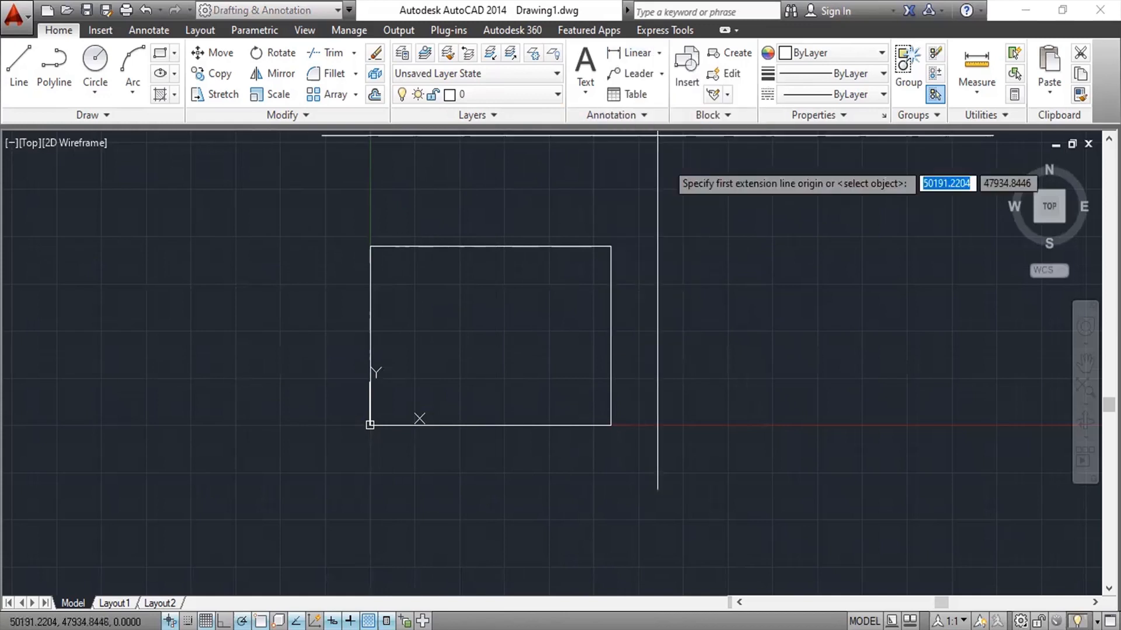
click(610, 246)
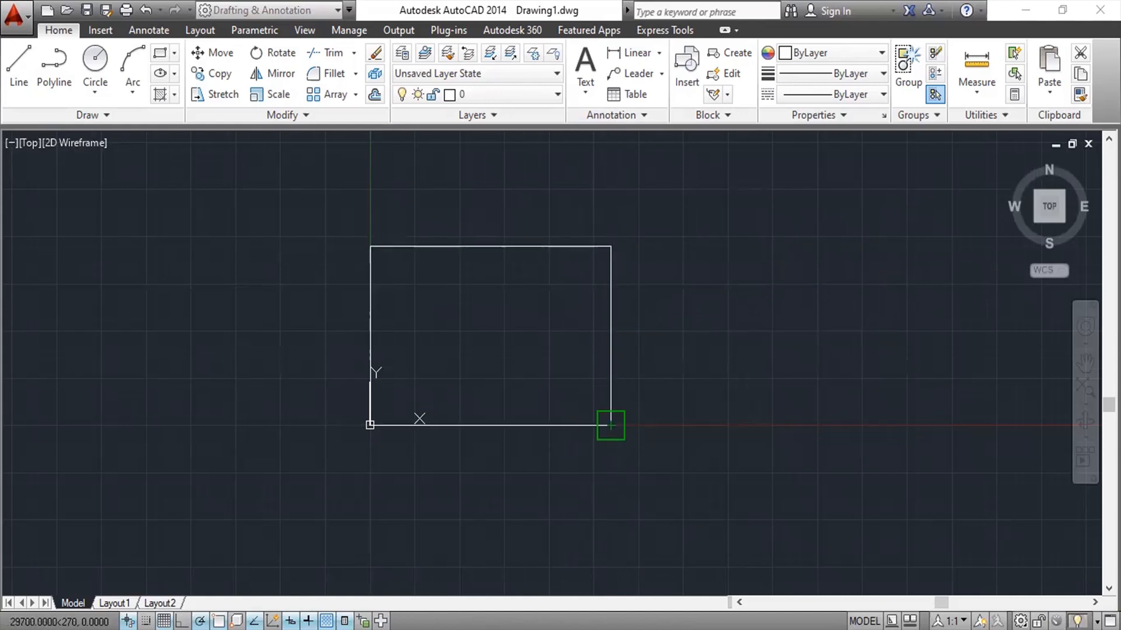
click(610, 425)
click(672, 362)
Open the properties of the vertical dimension beside the sheet border and check its measurement value
scroll(674, 362, up, 5)
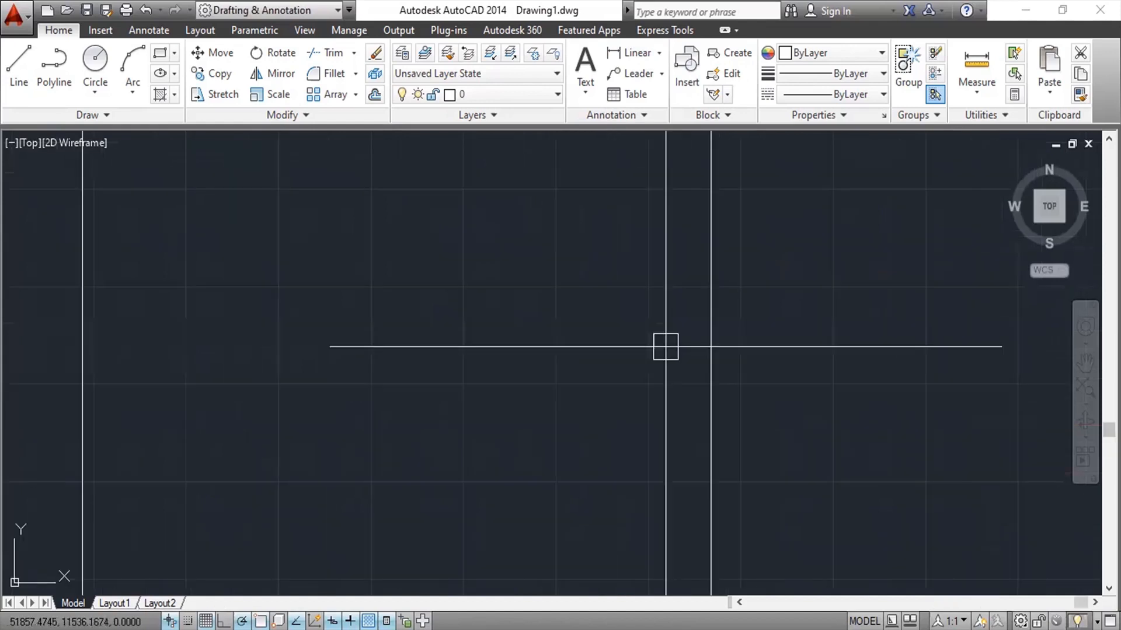
scroll(679, 343, down, 3)
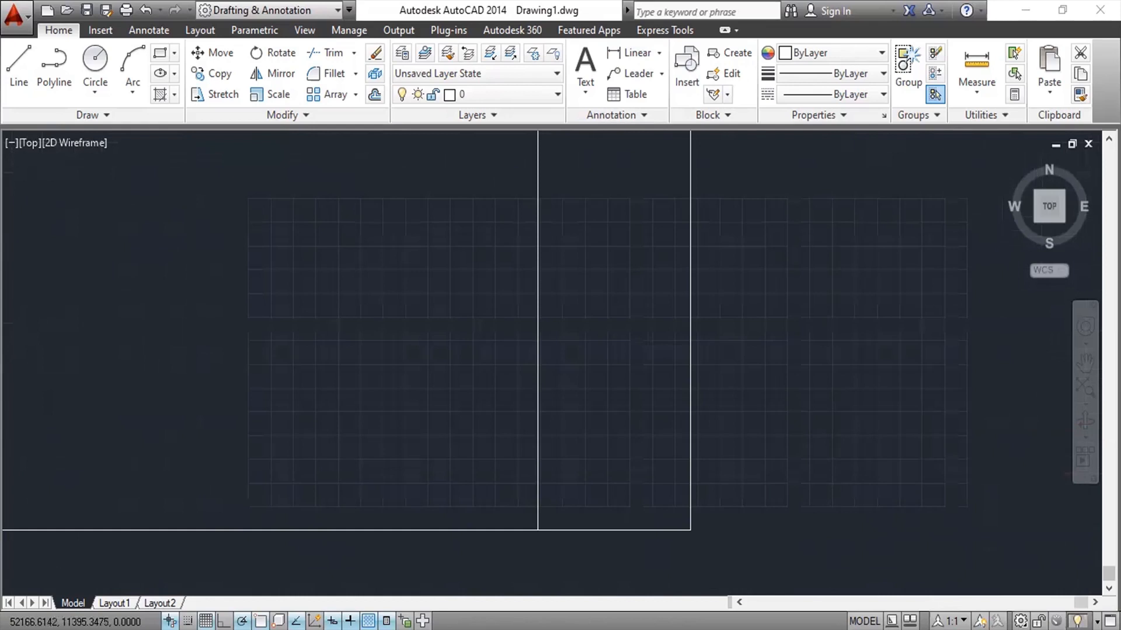
scroll(691, 358, down, 4)
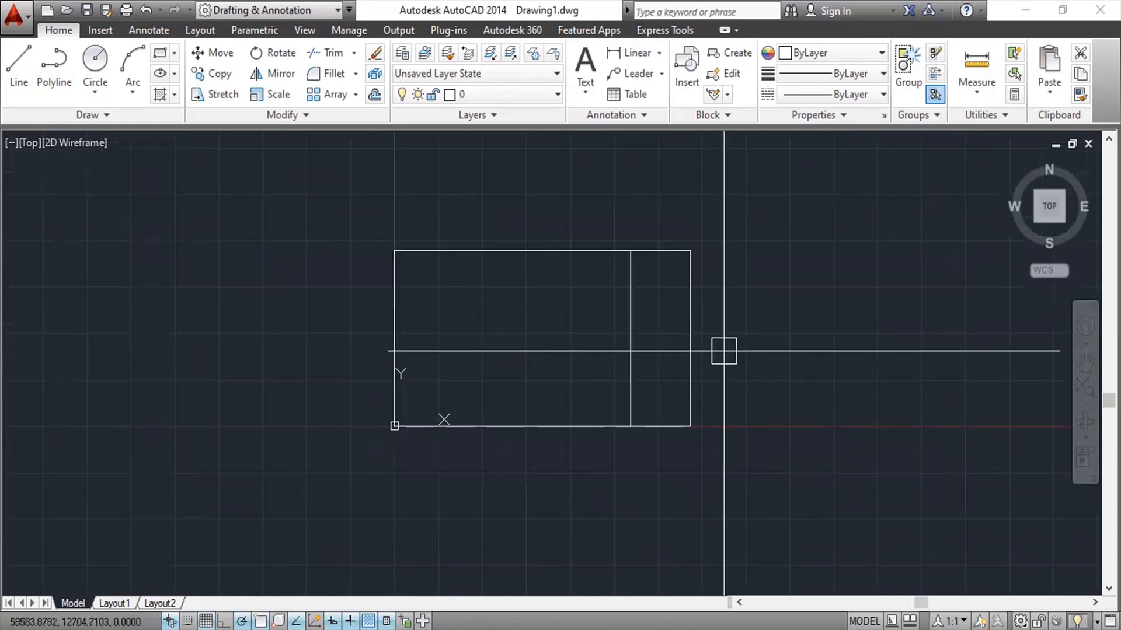
text(pr)
key(Return)
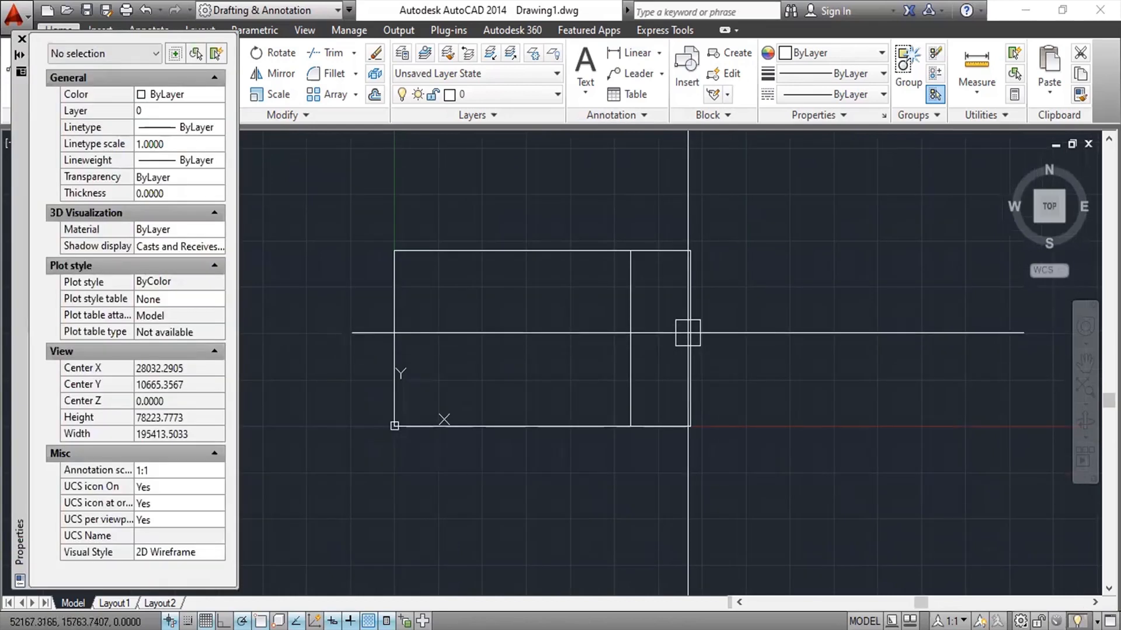
click(690, 338)
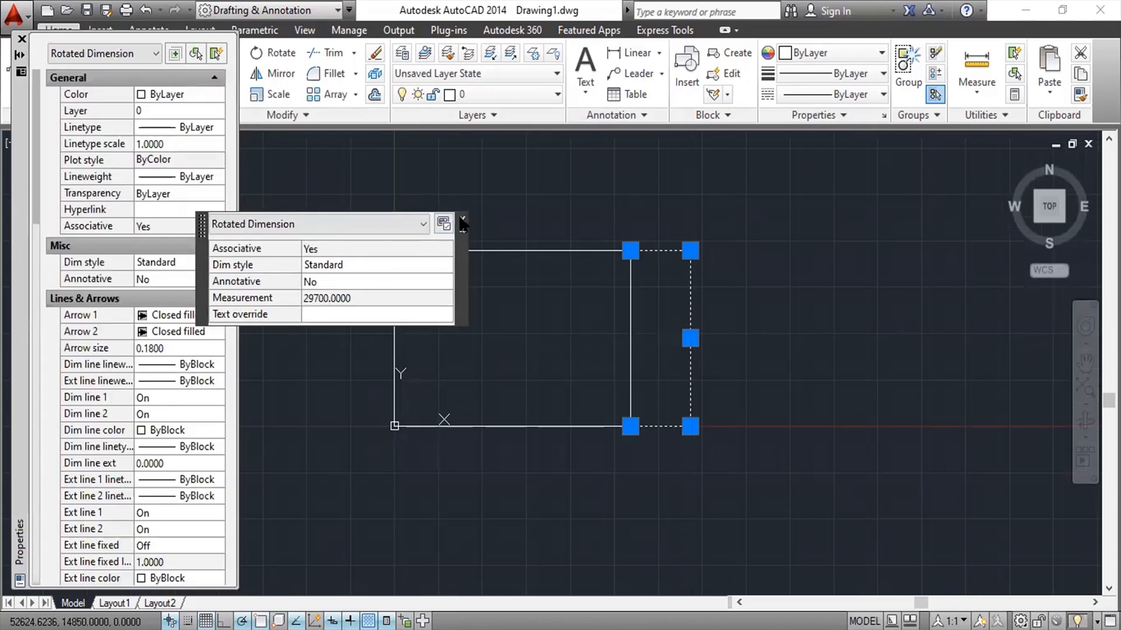
scroll(201, 447, down, 4)
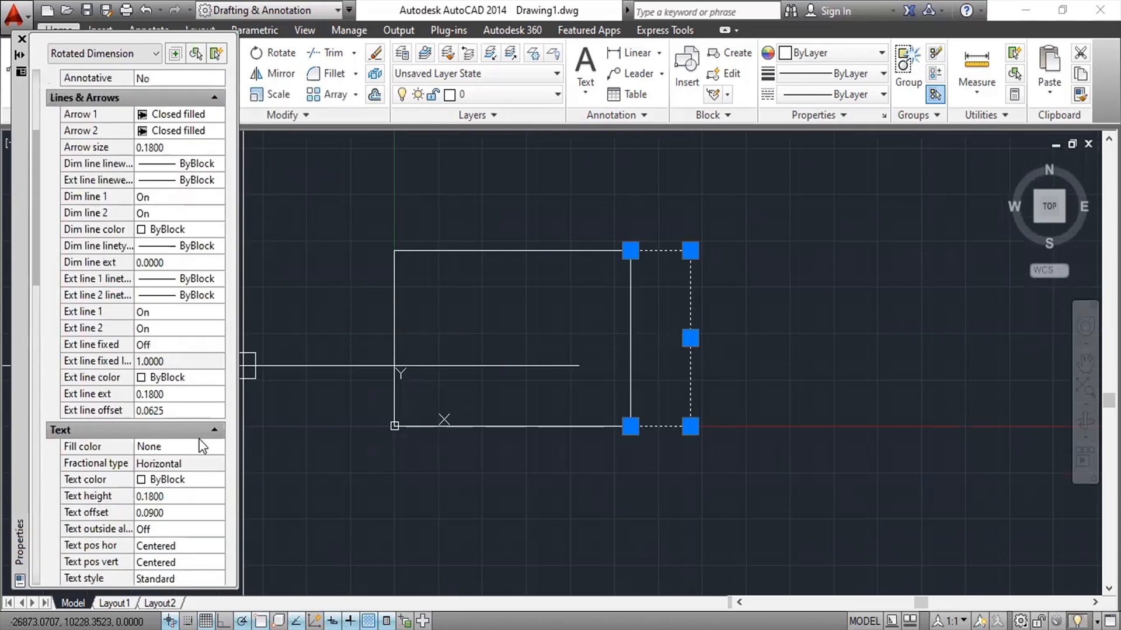
scroll(201, 446, down, 6)
scroll(197, 429, down, 2)
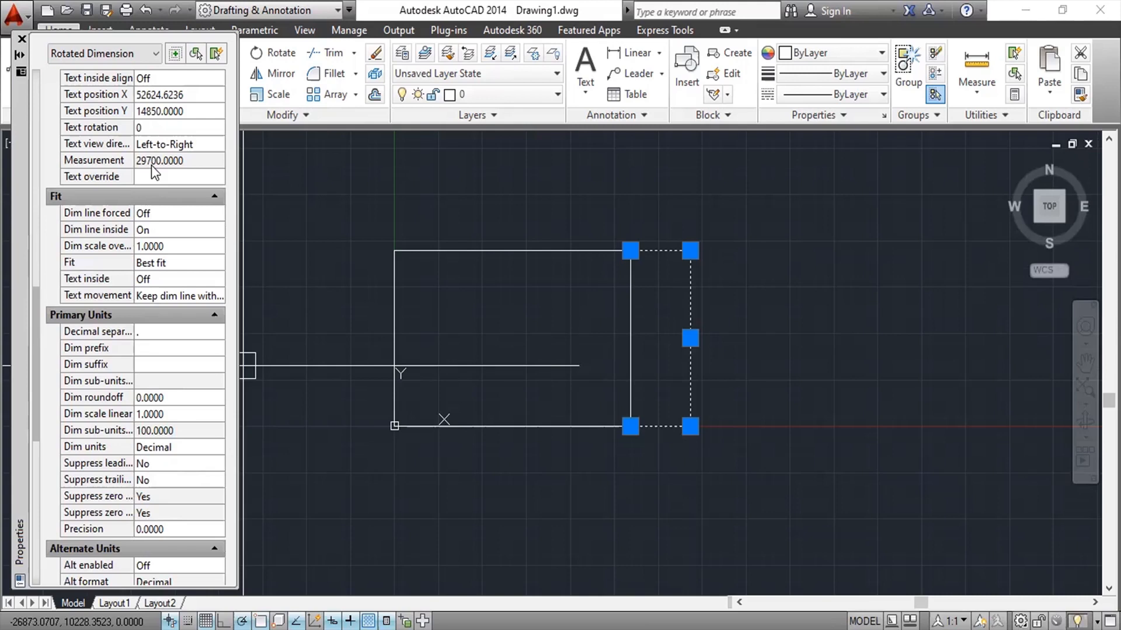
Erase the vertical dimension beside the sheet border and close the Properties palette
key(Escape)
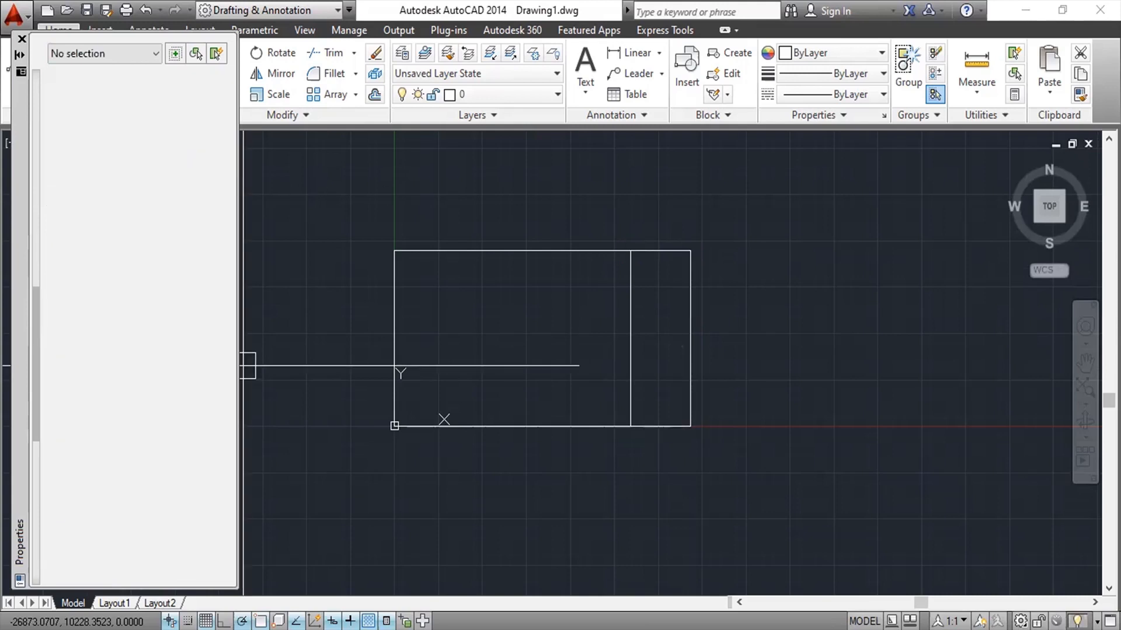
text(e)
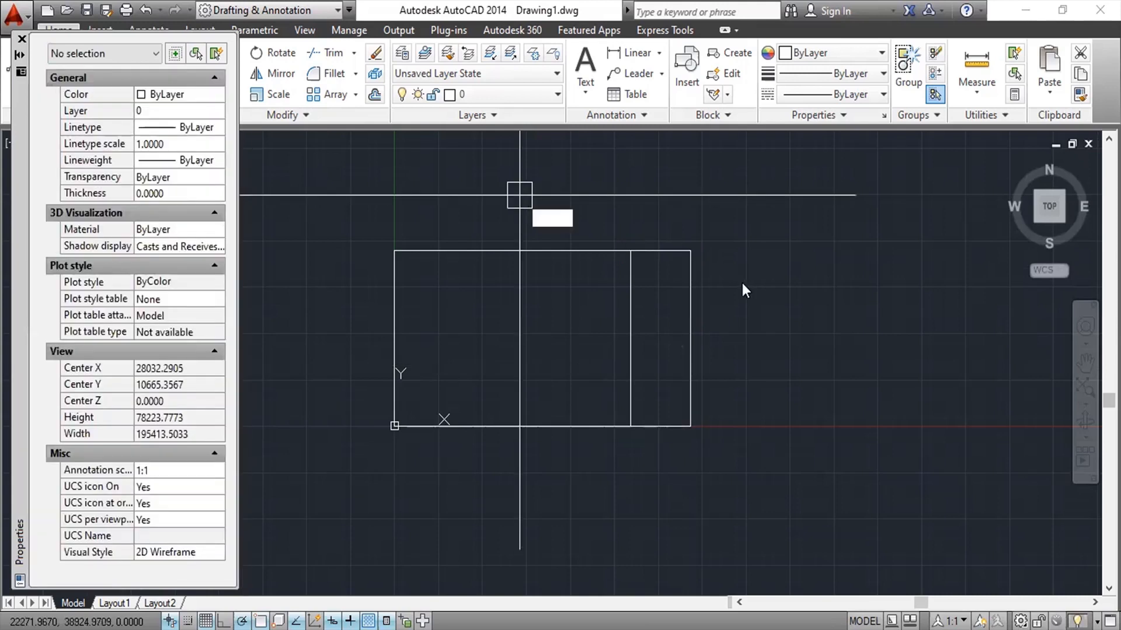
key(Return)
click(699, 299)
key(Return)
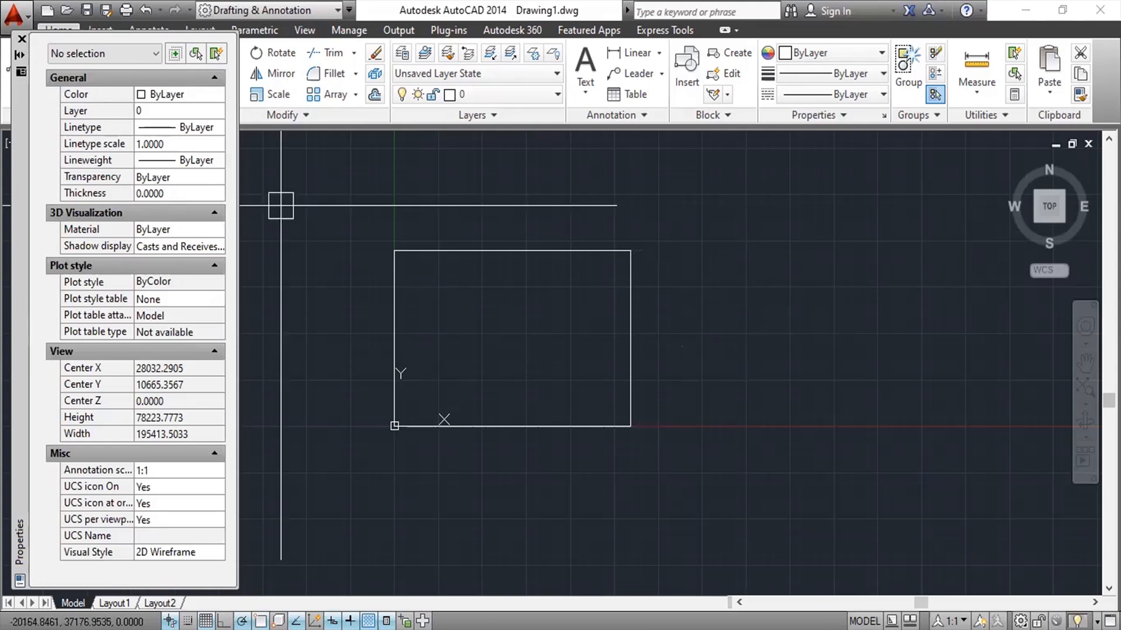
click(22, 38)
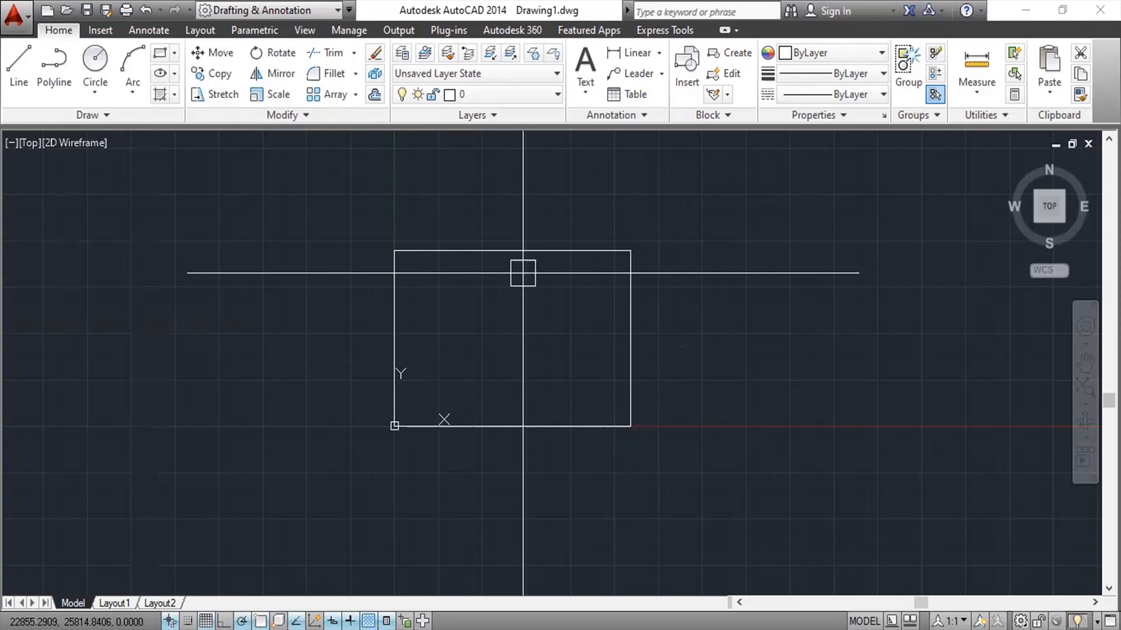
text(mvset)
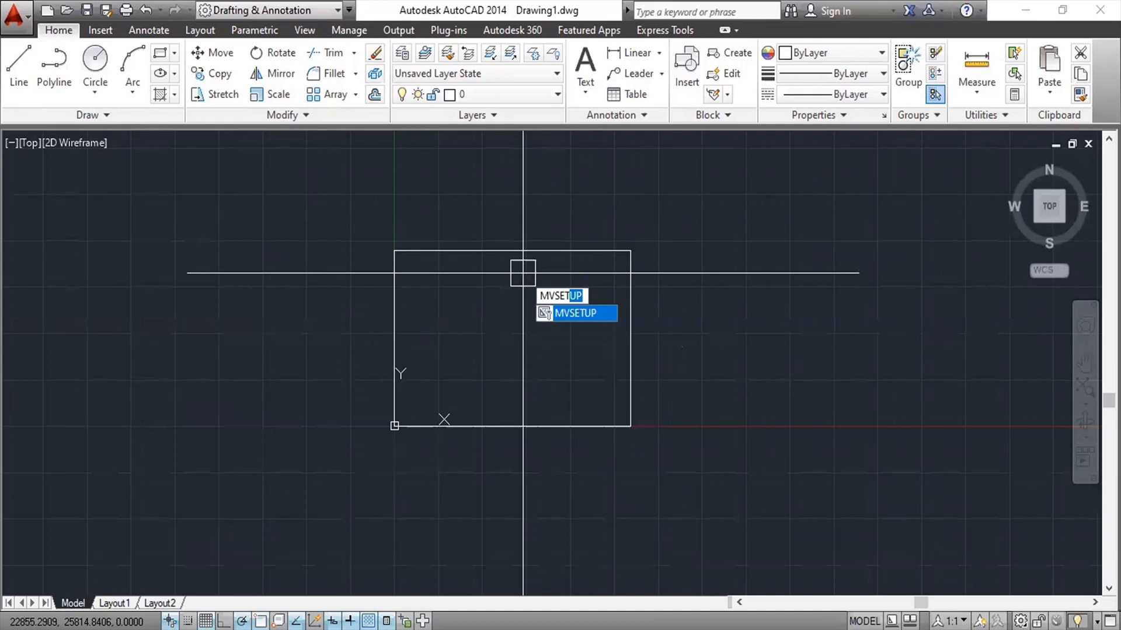
key(Return)
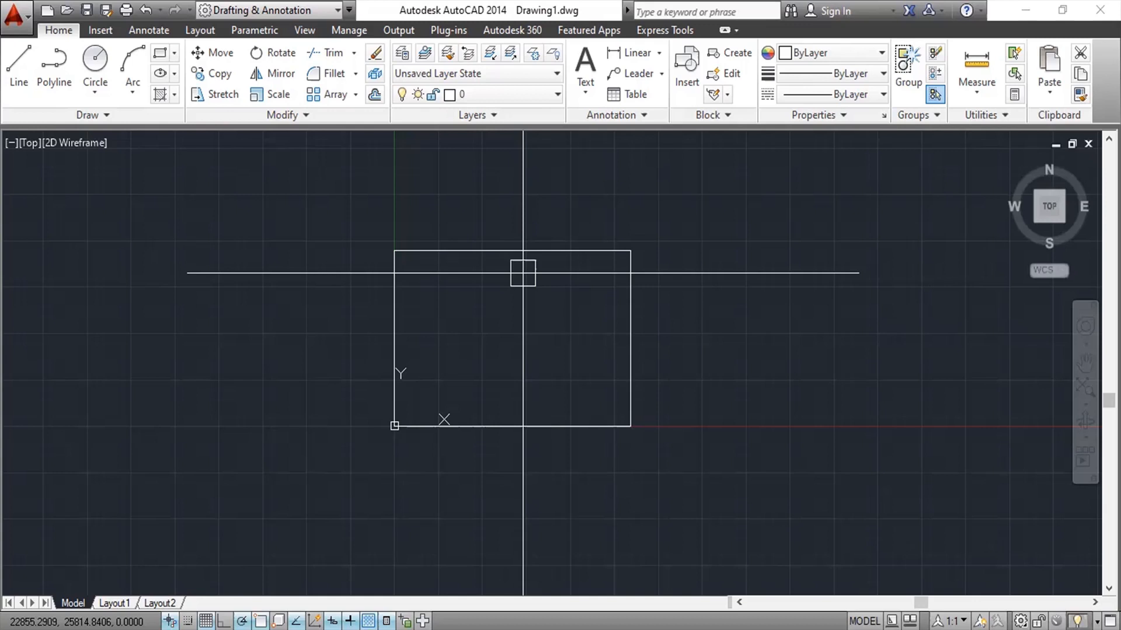
Draw a single horizontal line inside the upper half of the sheet border
text(L)
key(Return)
click(450, 305)
click(556, 306)
scroll(540, 339, up, 4)
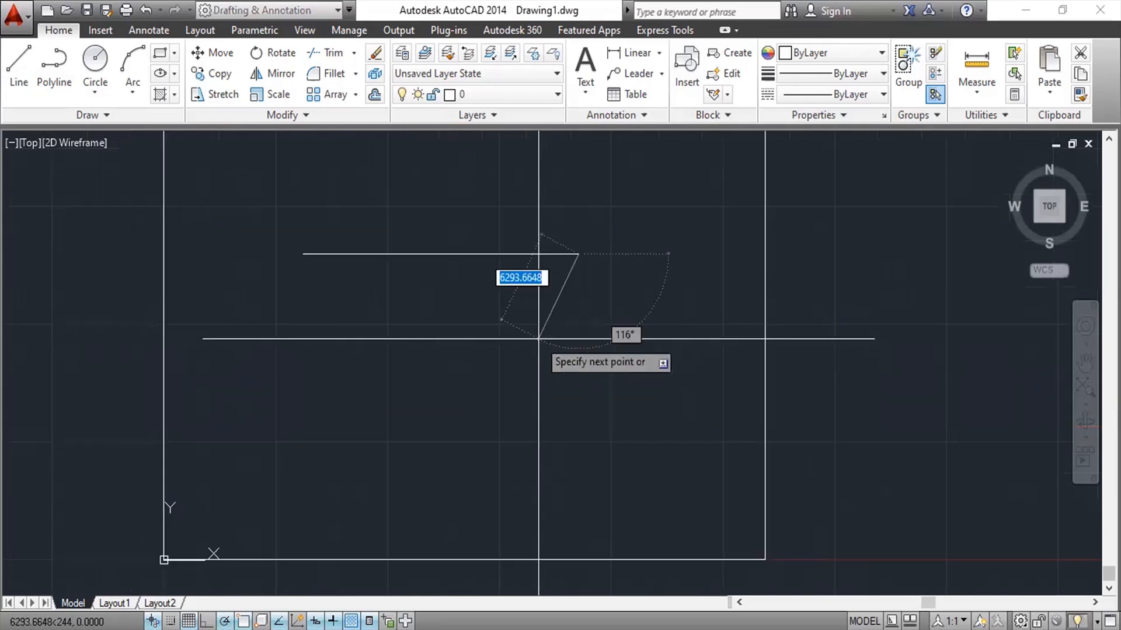
key(Escape)
middle_drag(560, 314, 559, 393)
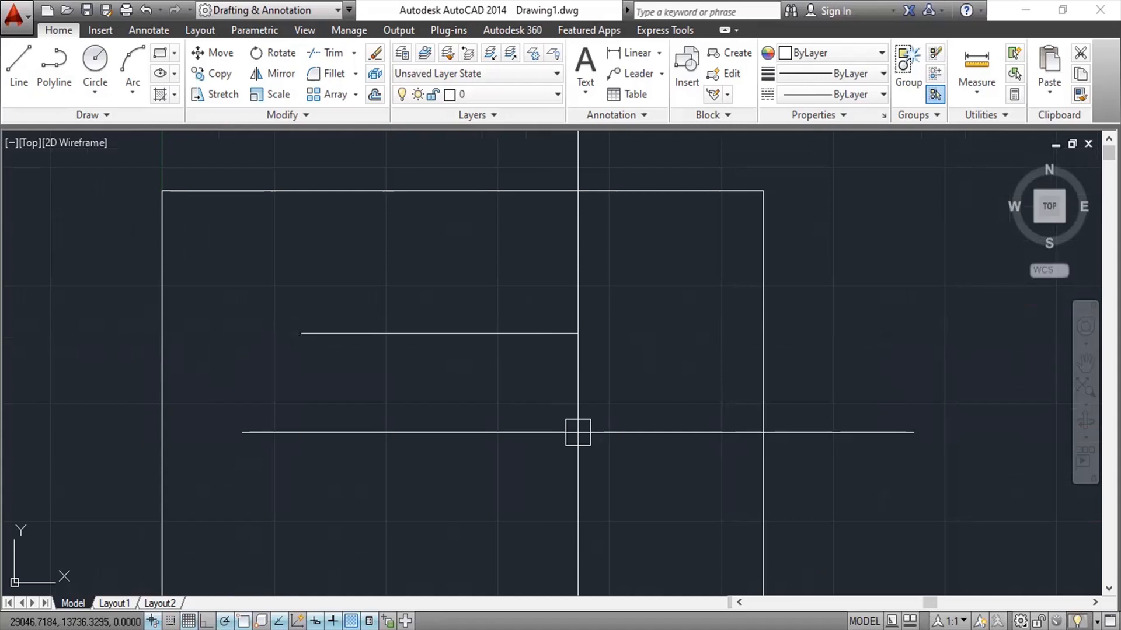
View the object colour choices without picking one, and erase the horizontal line inside the sheet border
click(833, 51)
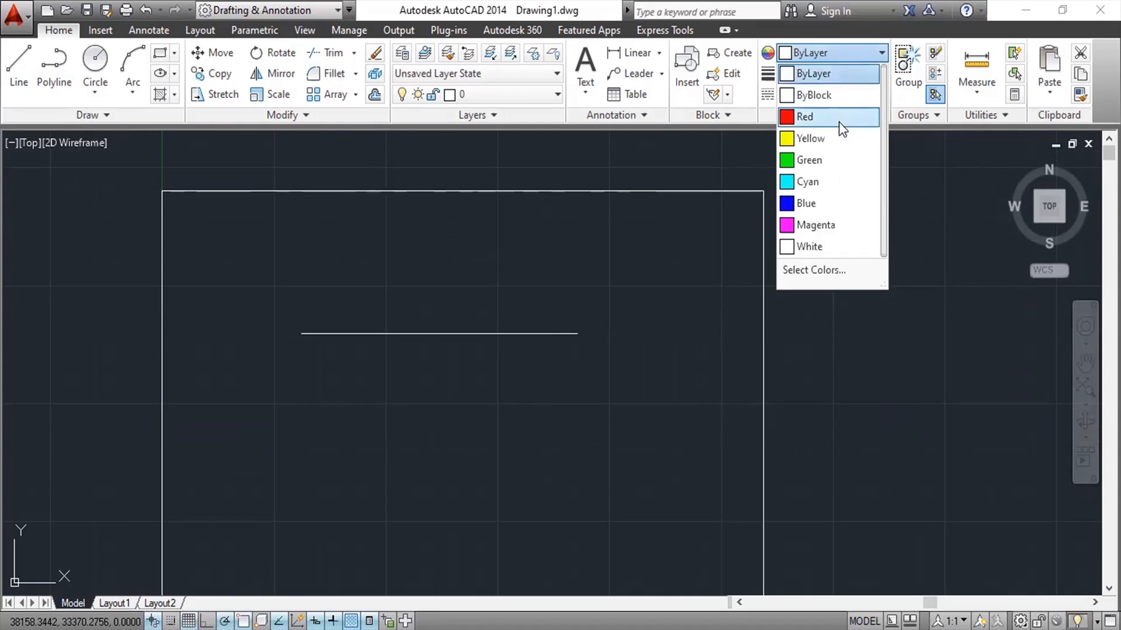
key(Escape)
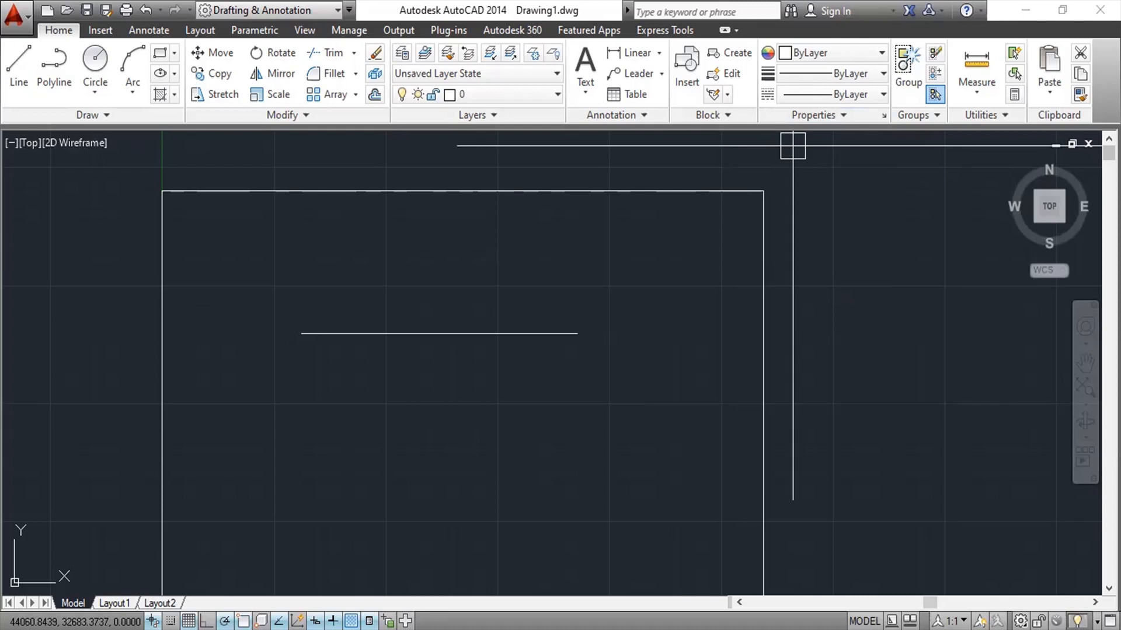
text(e)
key(Return)
click(560, 326)
key(Return)
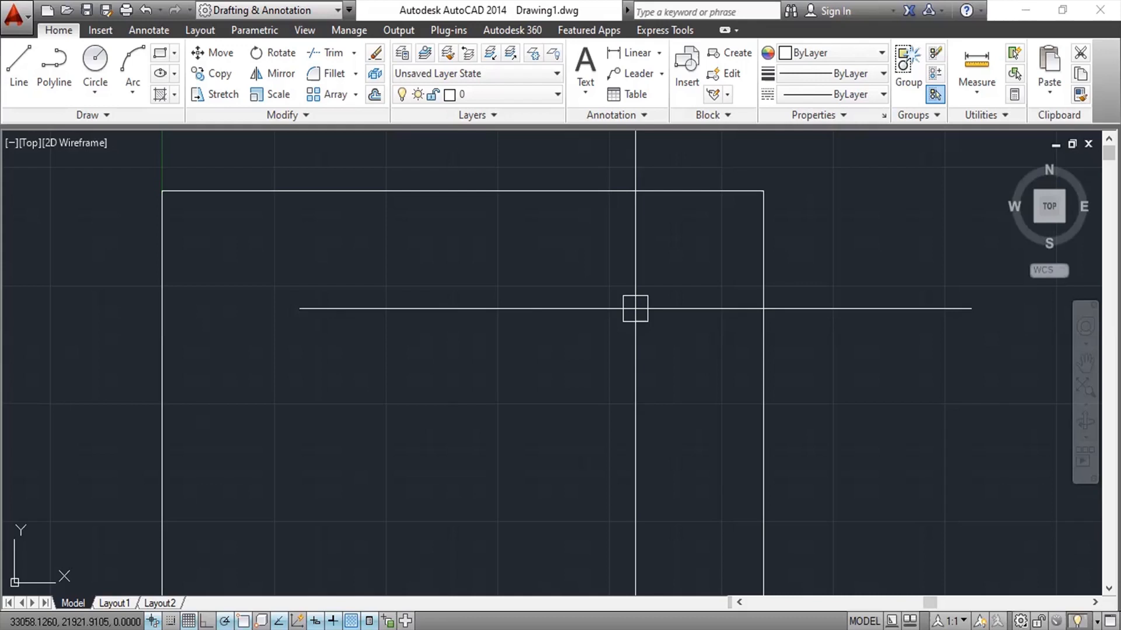
Draw two slightly rising lines, one above the other, about 20,800 and 21,820 units long inside the sheet border
click(626, 326)
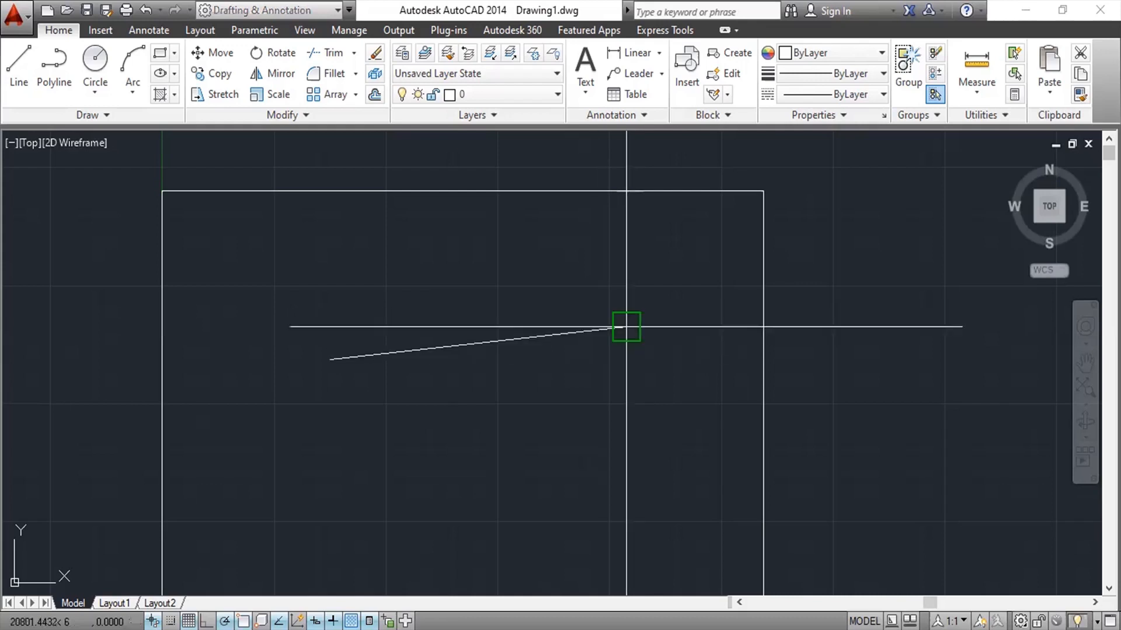
key(Escape)
key(Return)
click(326, 449)
click(636, 410)
key(Escape)
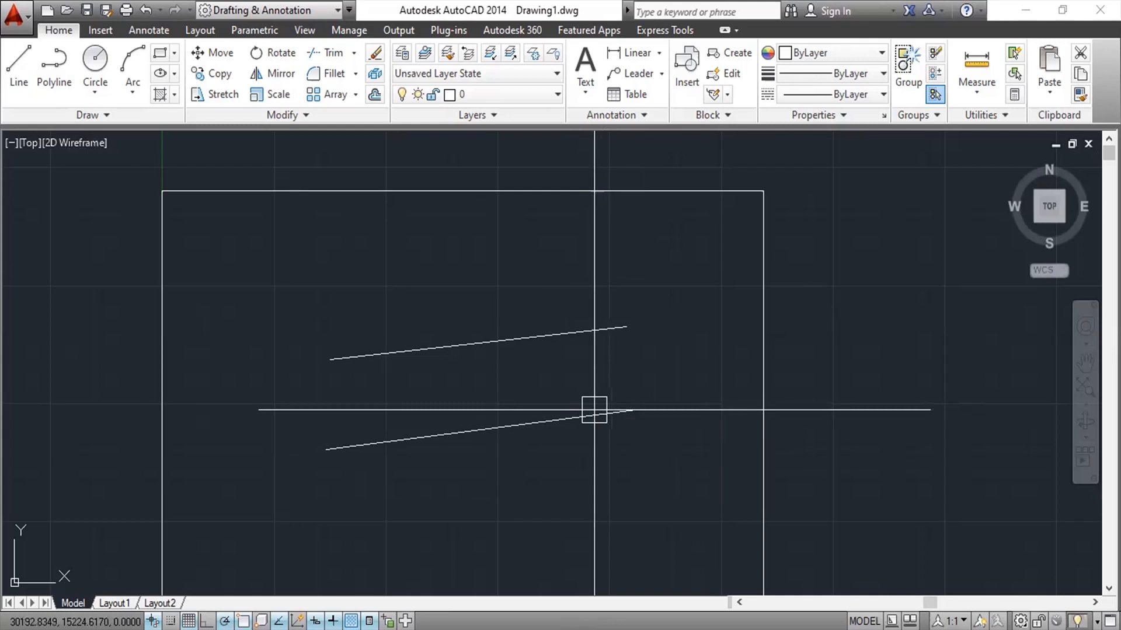
Open the Properties palette and inspect the lower slanted line's properties, followed by those of the upper one
text(pr)
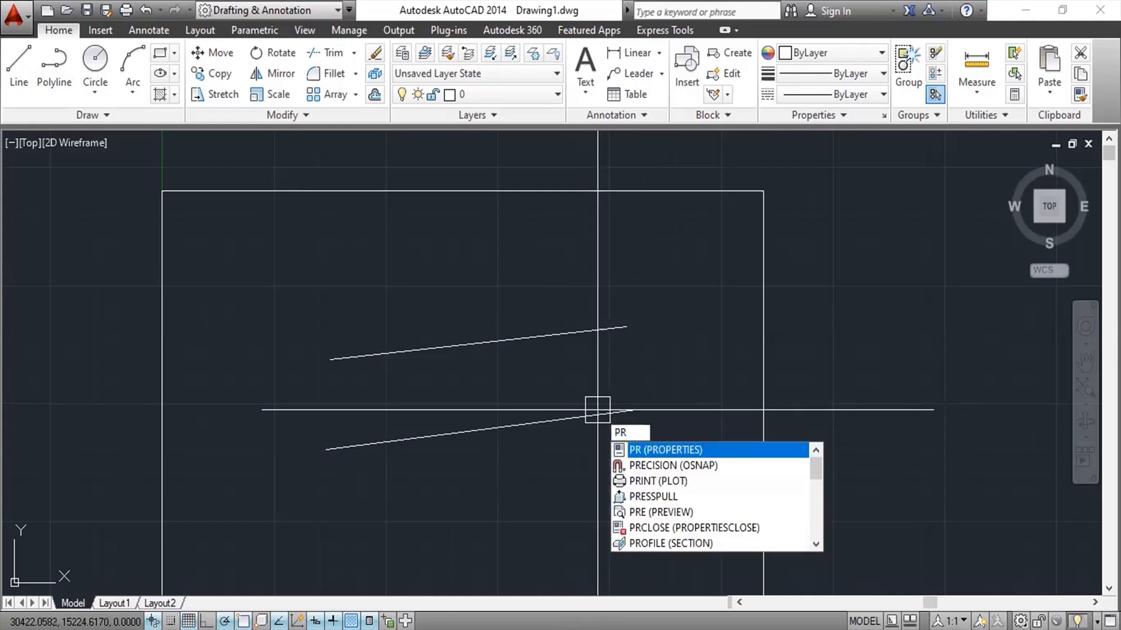
key(Return)
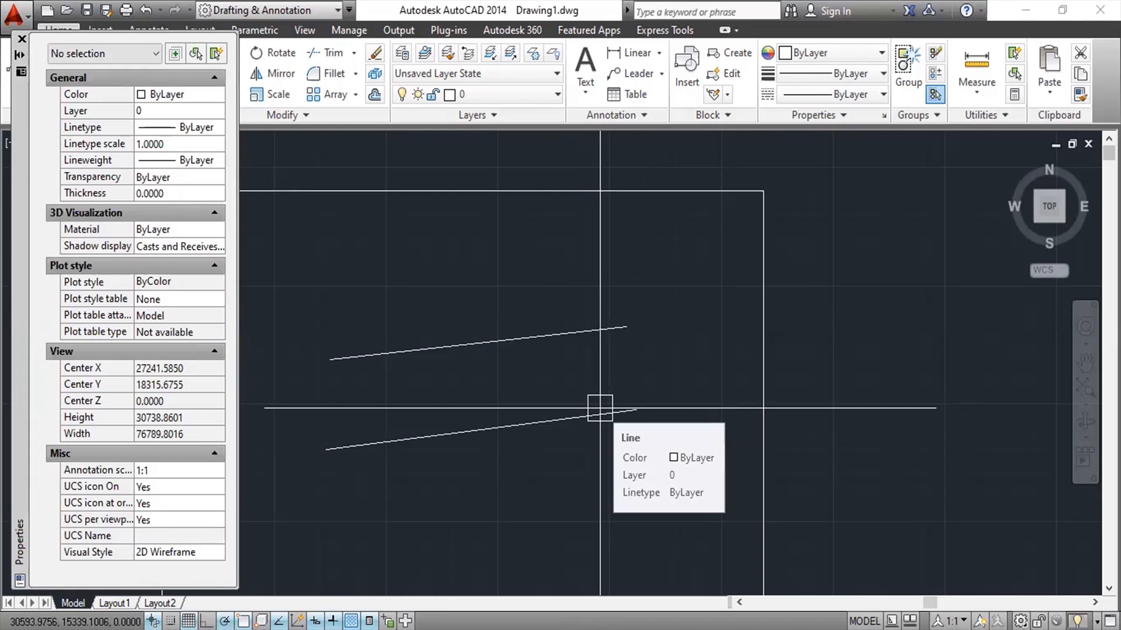
click(600, 408)
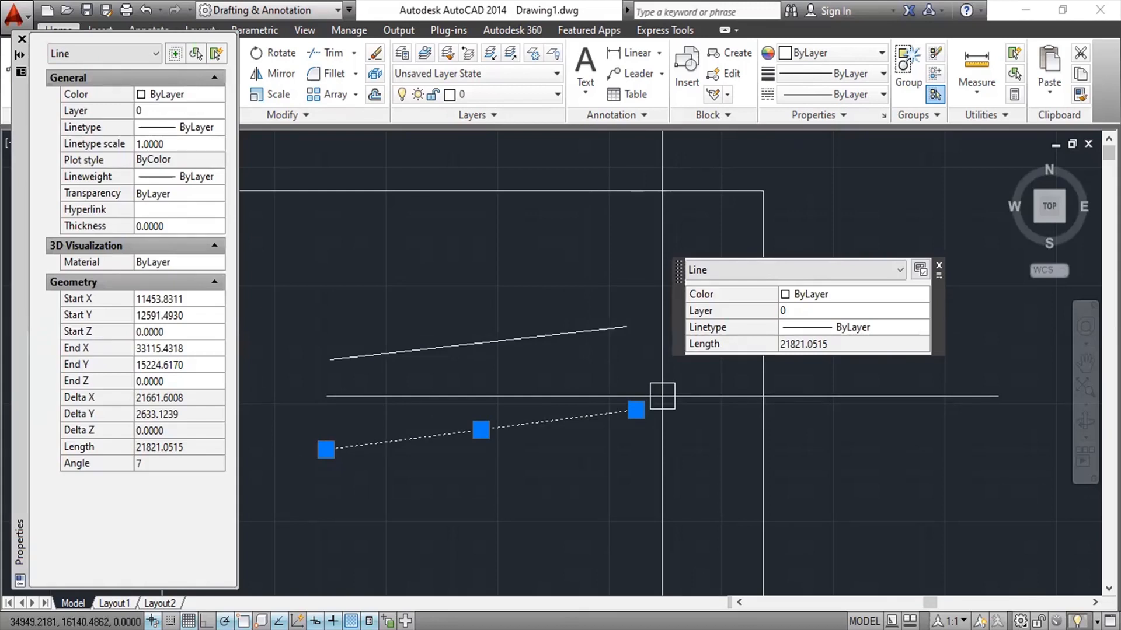
key(Escape)
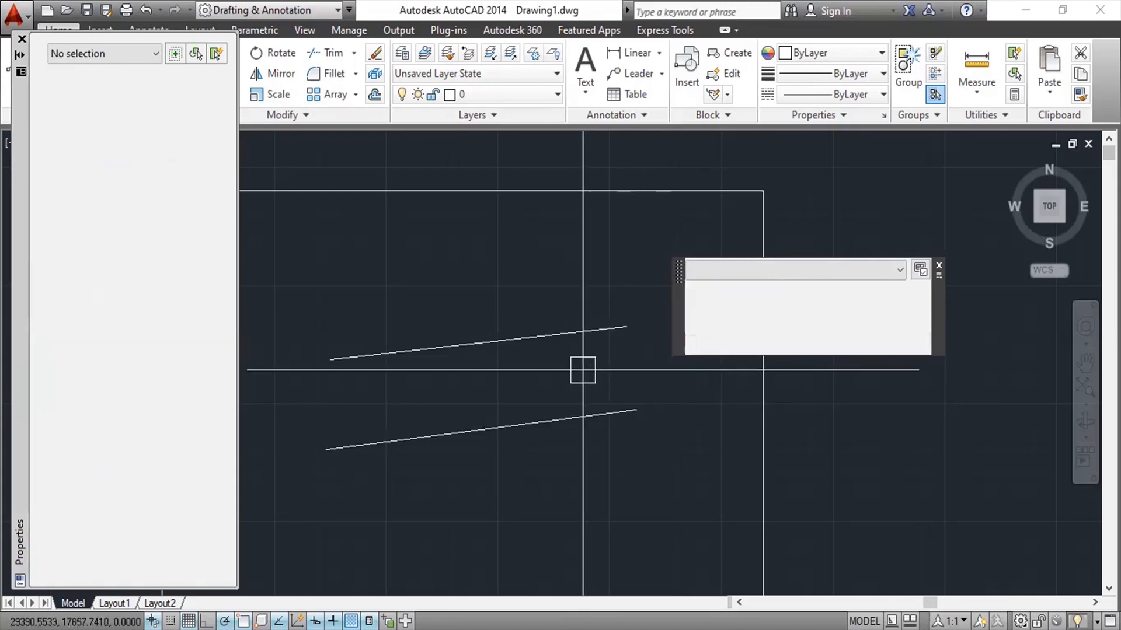
click(559, 328)
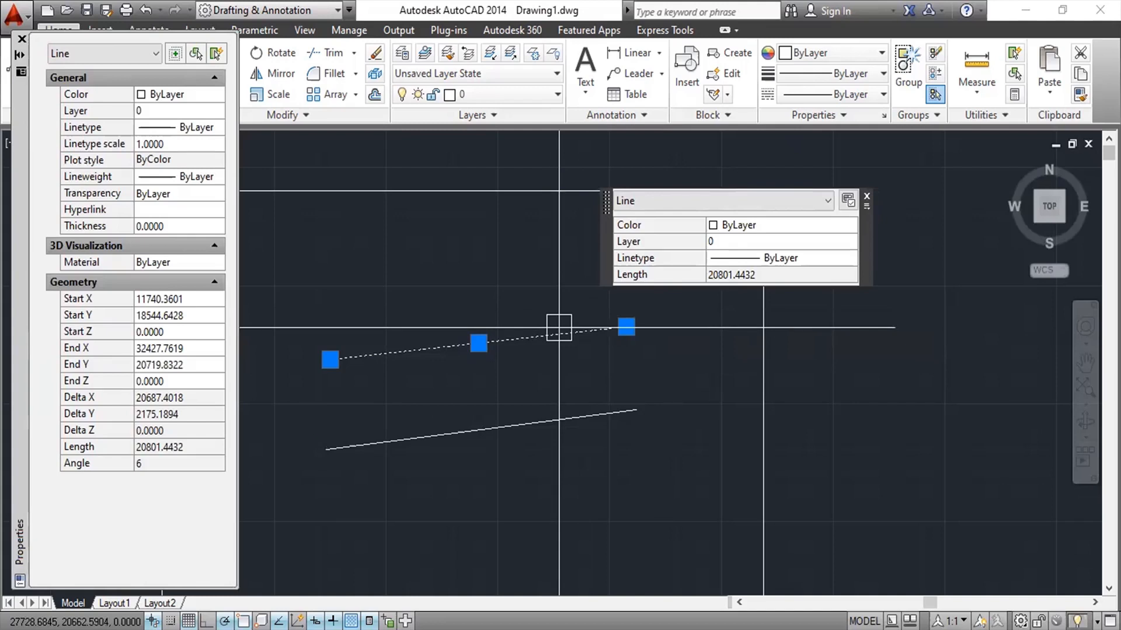
key(Escape)
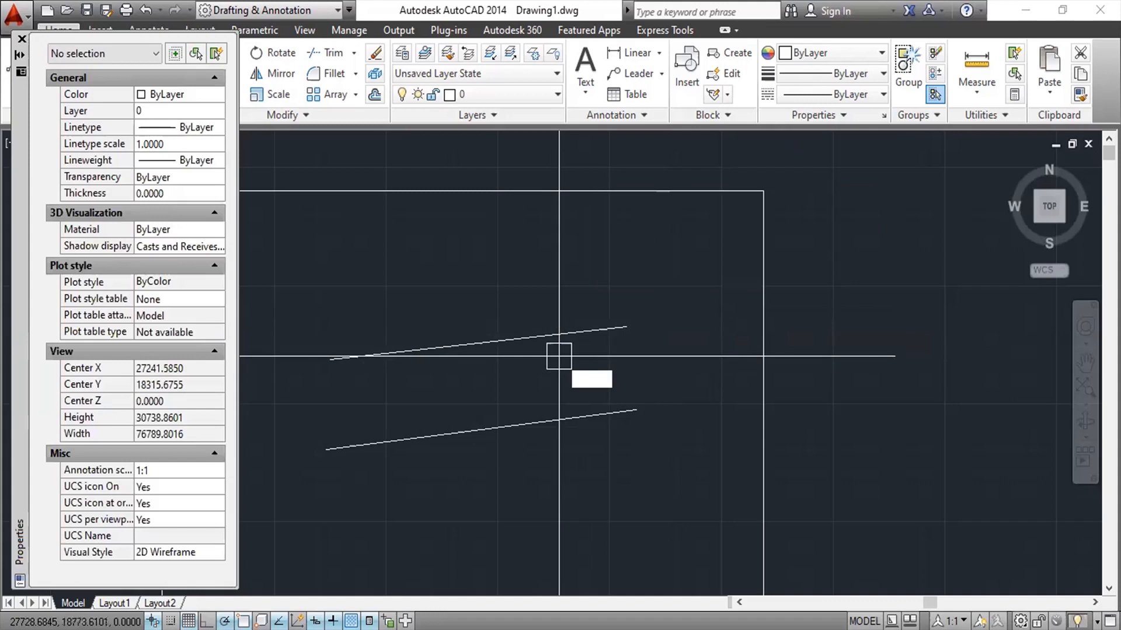
Delete both slanted lines inside the sheet border and close the Properties palette
click(596, 328)
key(Delete)
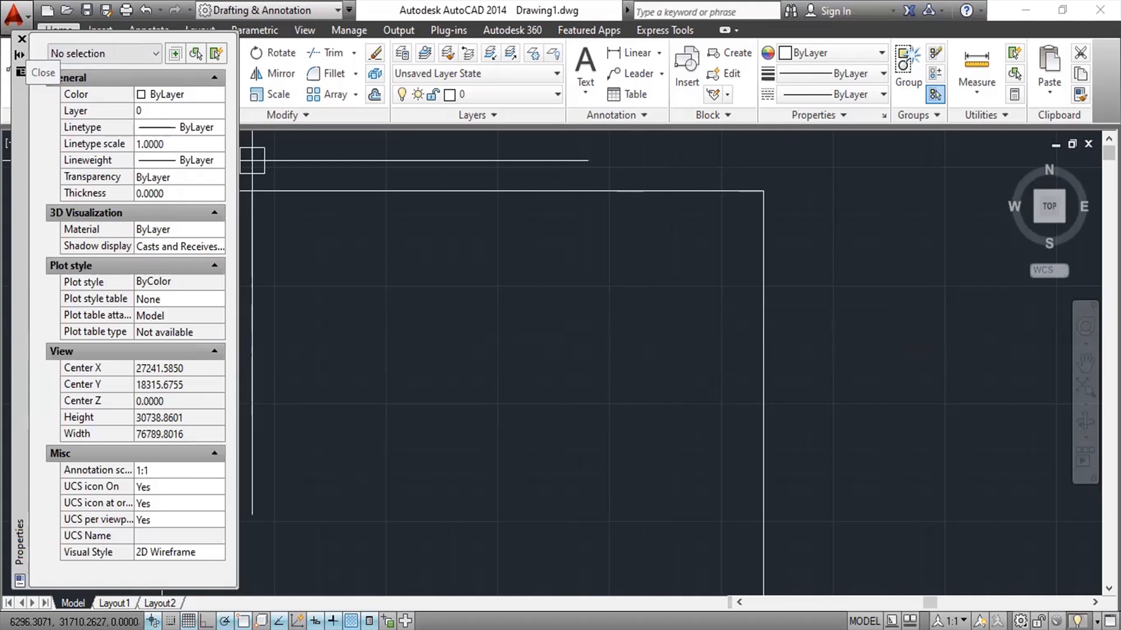
click(22, 38)
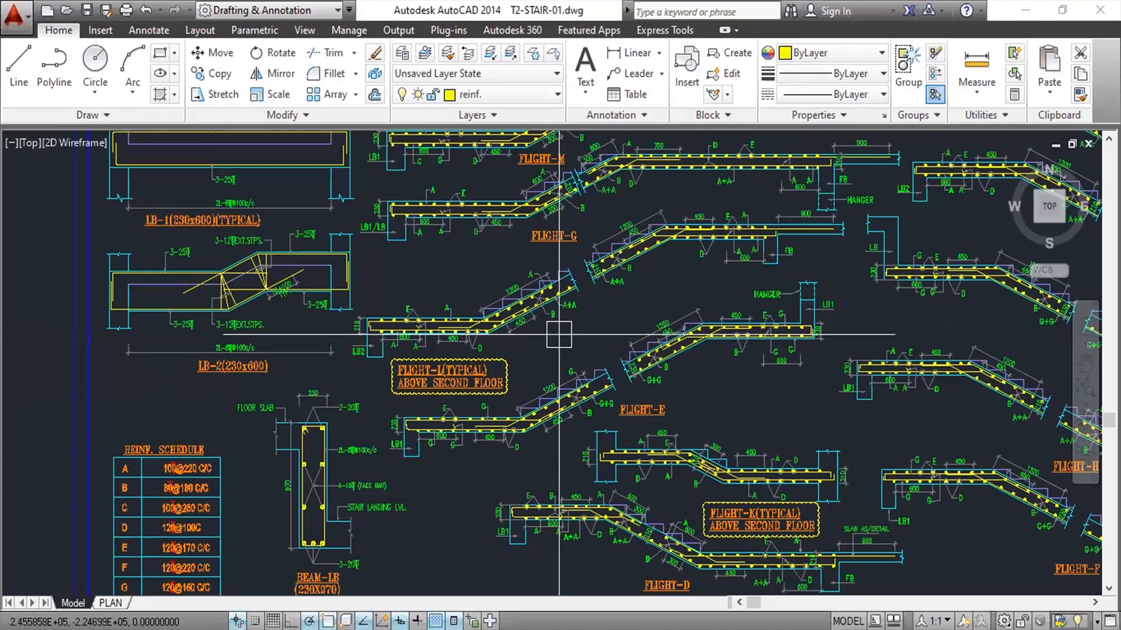
Open the Properties palette in T2-STAIR-01.dwg and check the layer of a reinforcement dot in the flight section beside FLIGHT-G
middle_drag(561, 336, 543, 362)
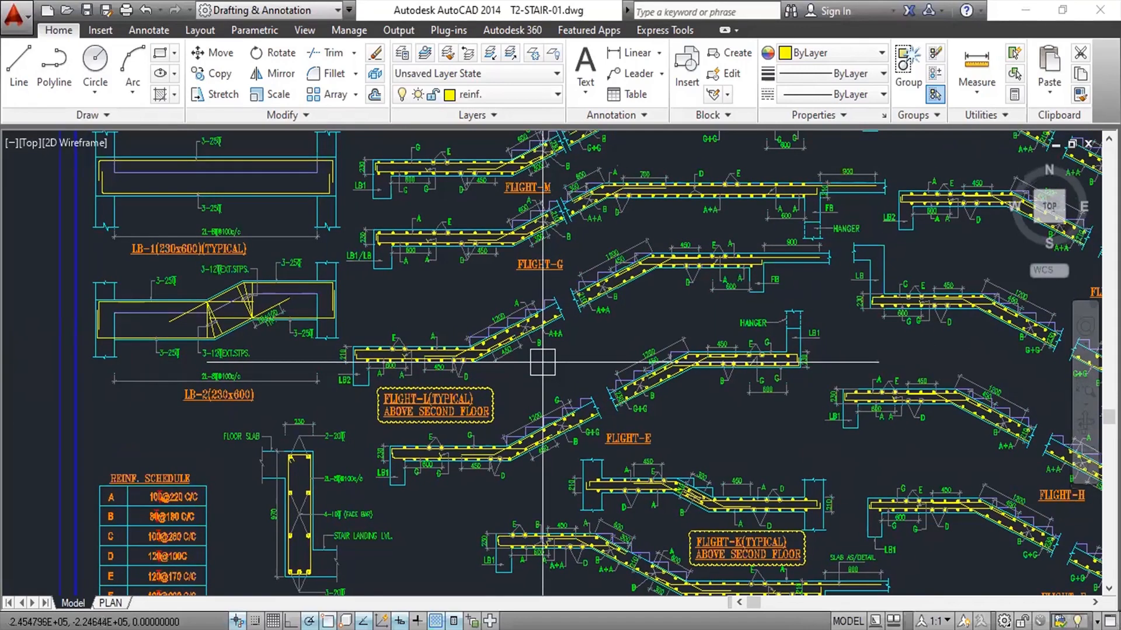
key(ctrl+1)
scroll(629, 277, up, 5)
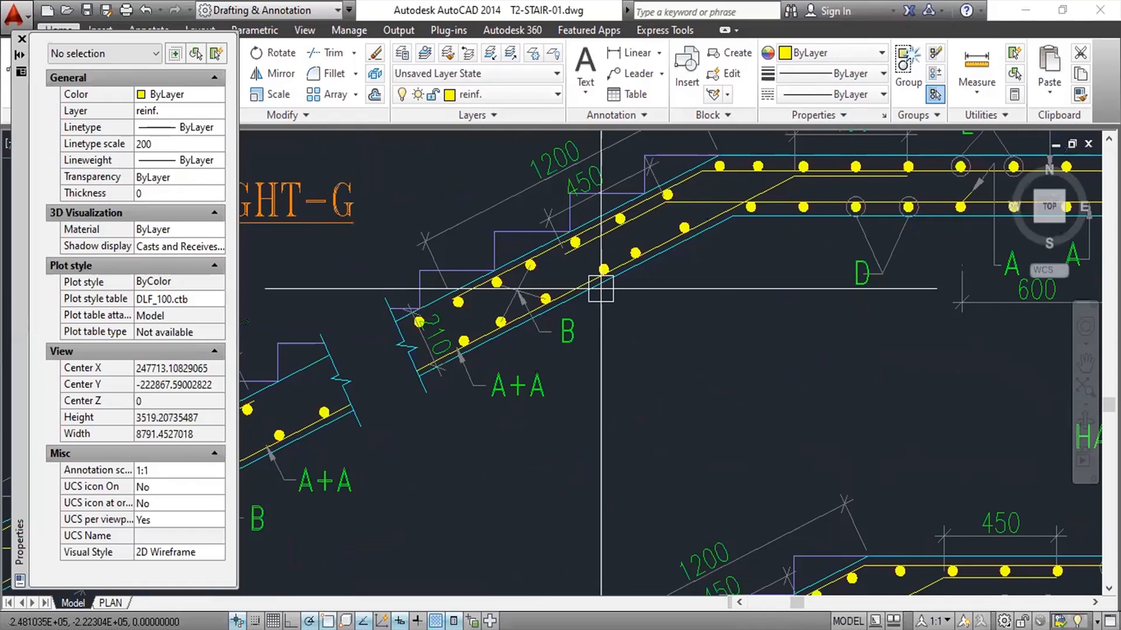
click(602, 274)
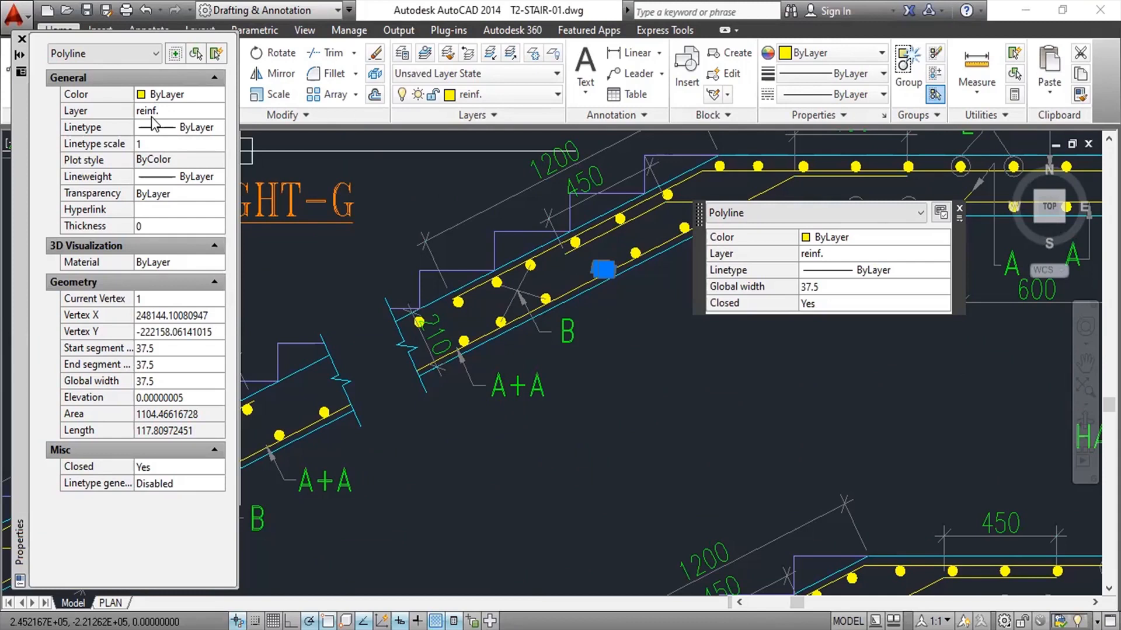
key(Escape)
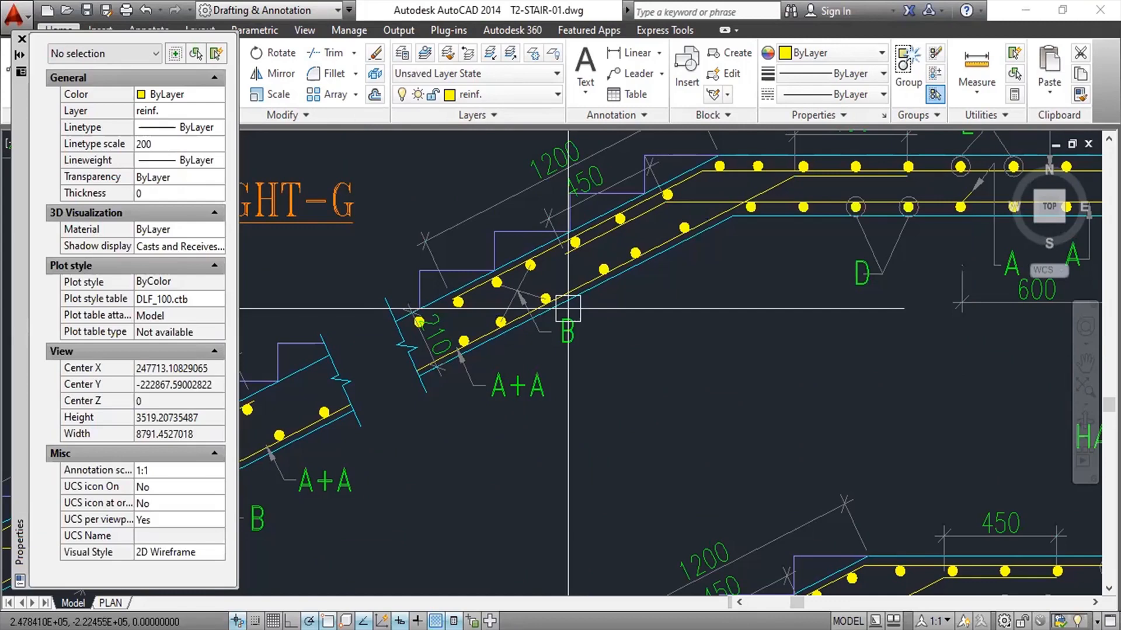
Check which layer the lower cyan outline of the stair flight beside the FLIGHT-G title is on
scroll(568, 308, up, 8)
click(560, 265)
scroll(653, 350, down, 4)
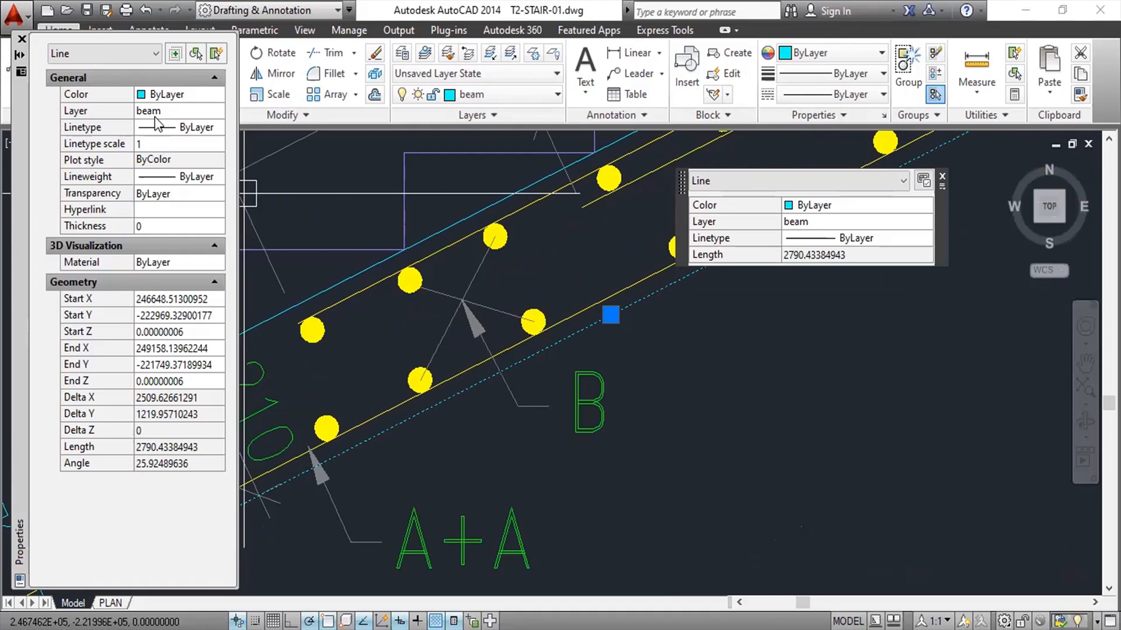
key(Escape)
scroll(636, 305, down, 4)
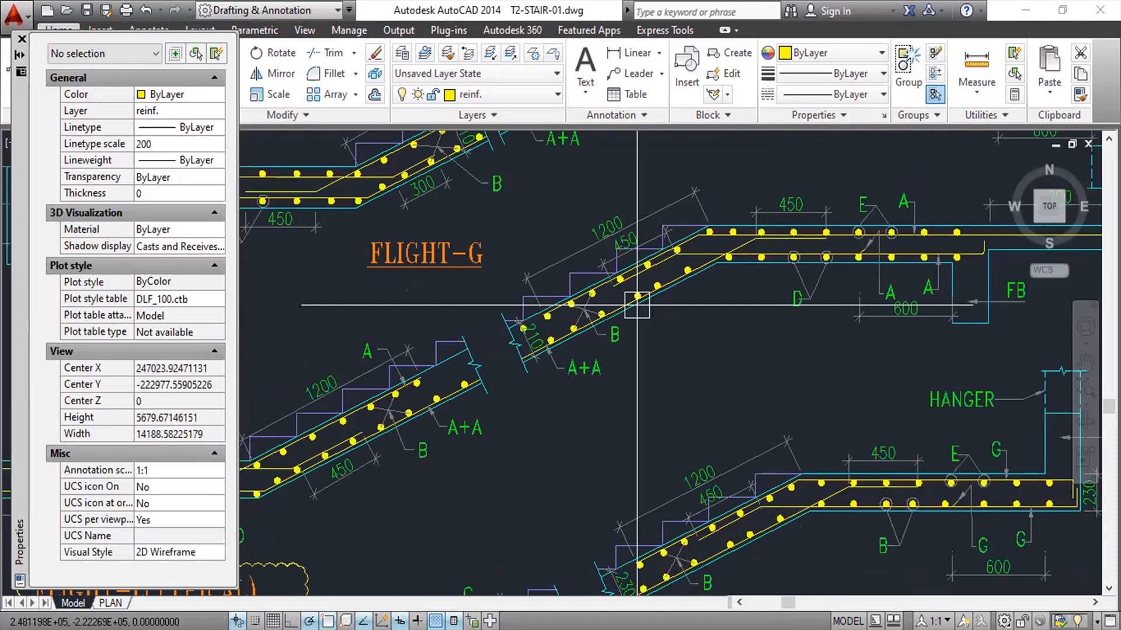
Check the layer of the FLIGHT-G title text and close the Properties palette
scroll(494, 255, up, 4)
click(445, 232)
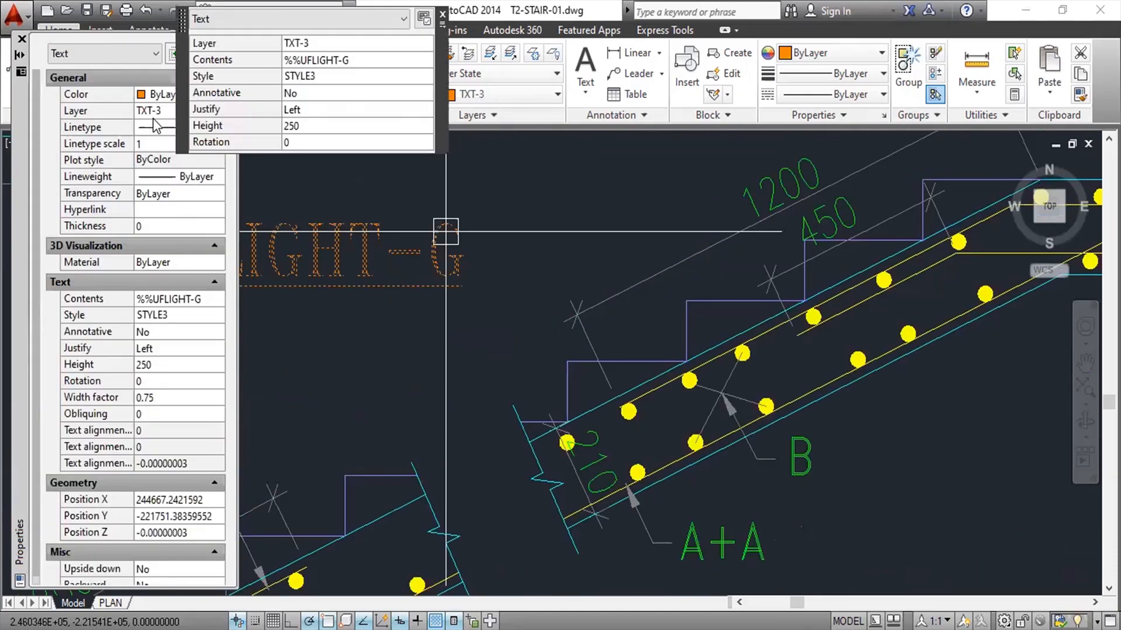
click(206, 28)
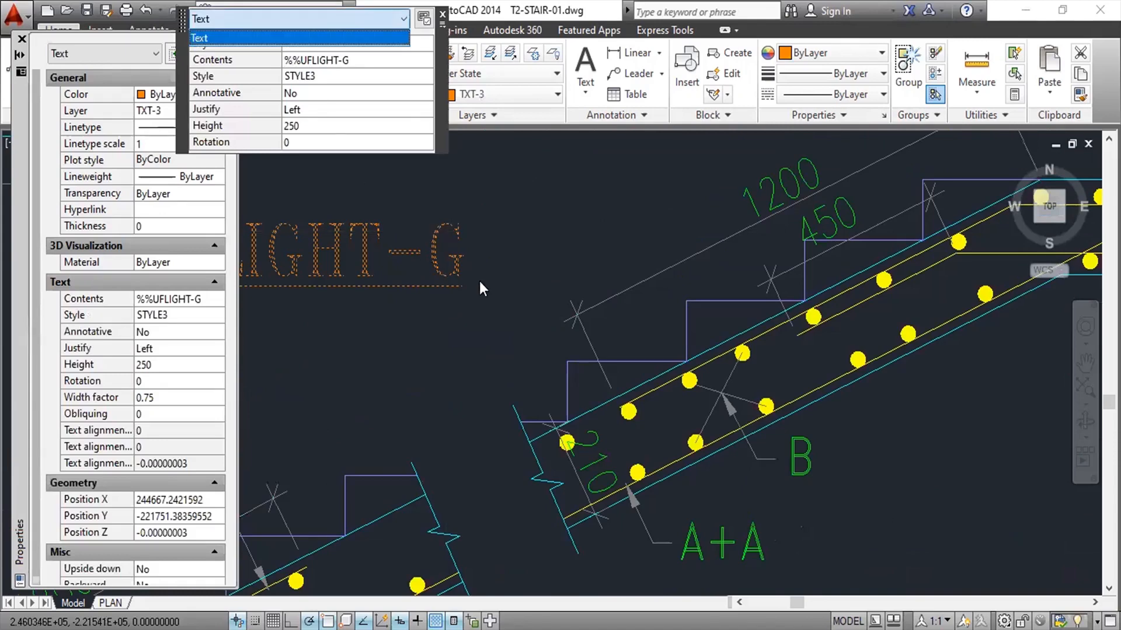
scroll(504, 267, down, 3)
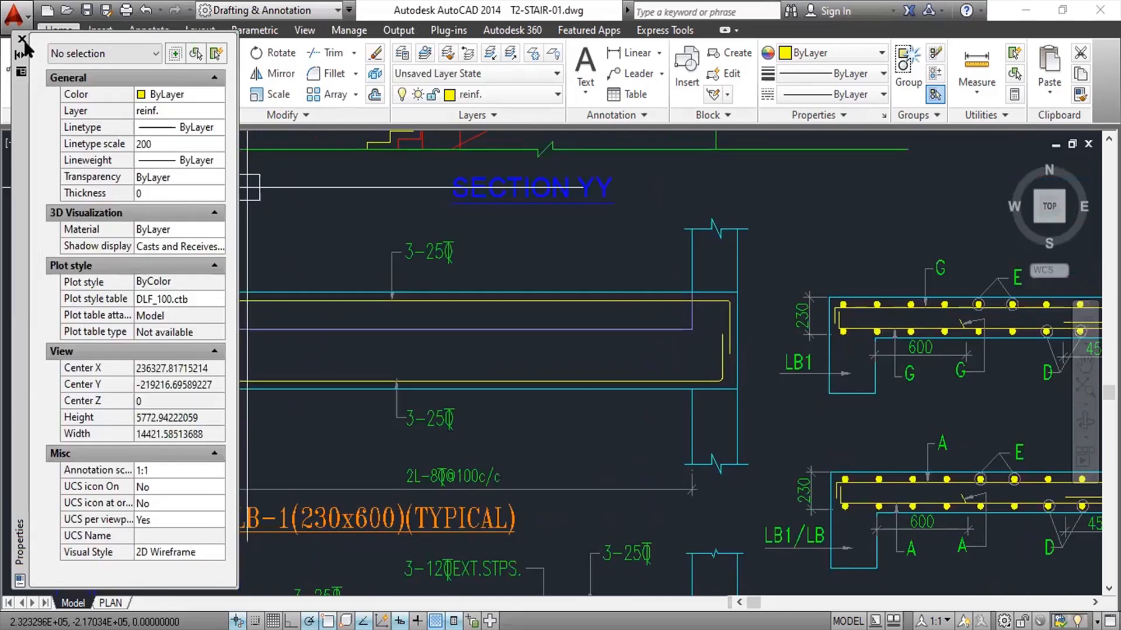
click(22, 39)
middle_drag(601, 322, 573, 329)
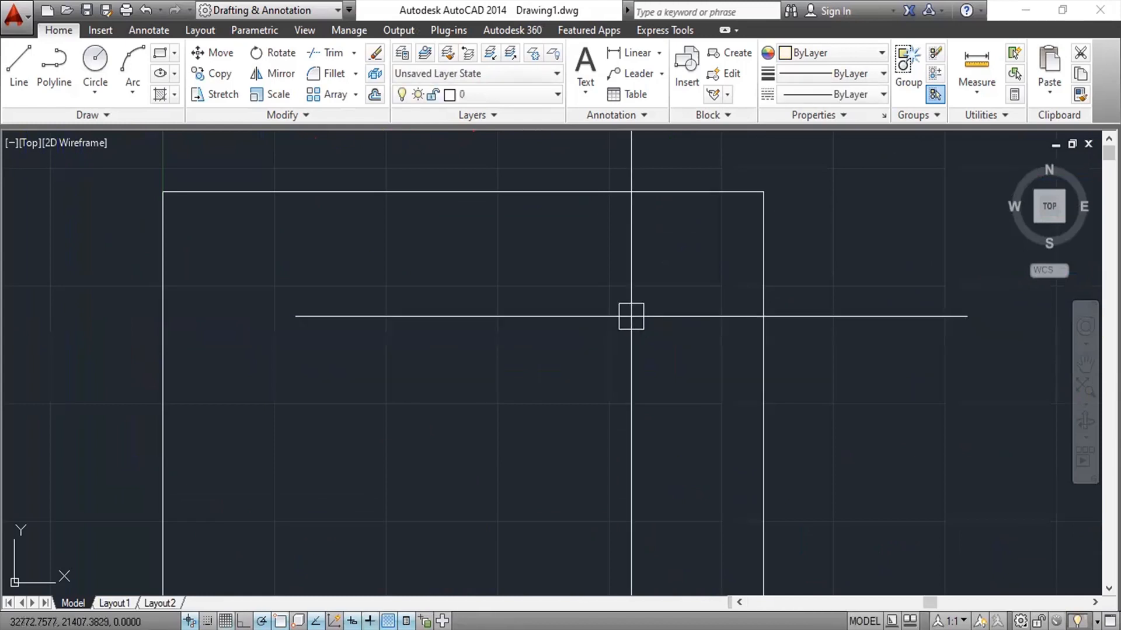
Open the Layer Properties Manager for Drawing1 and select layer 0
scroll(631, 317, down, 3)
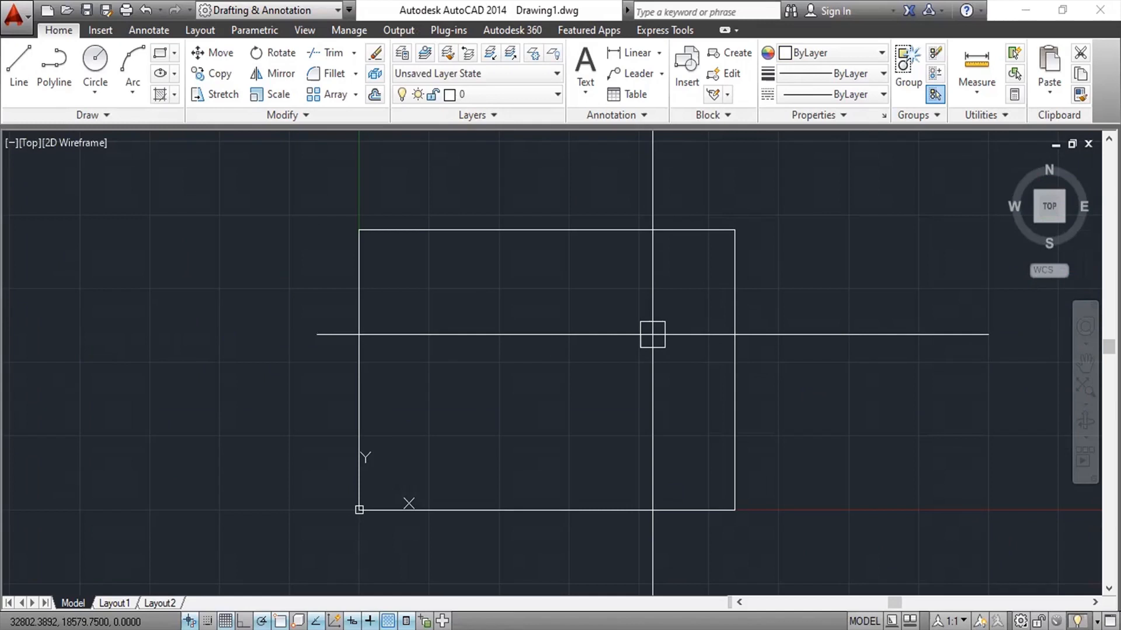
text(LA)
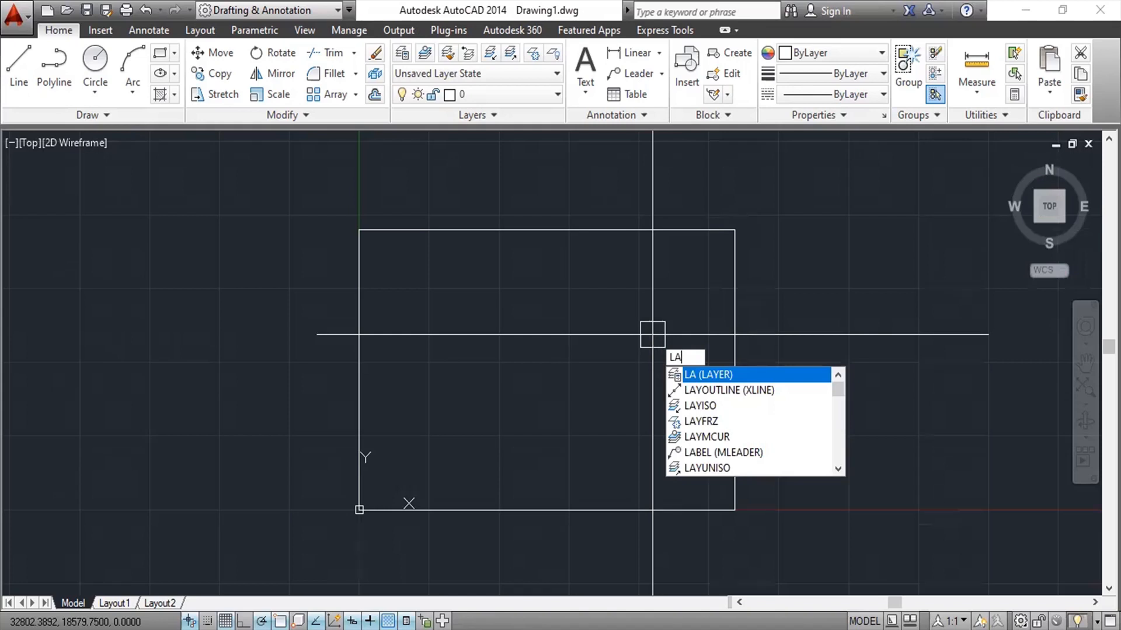
key(Return)
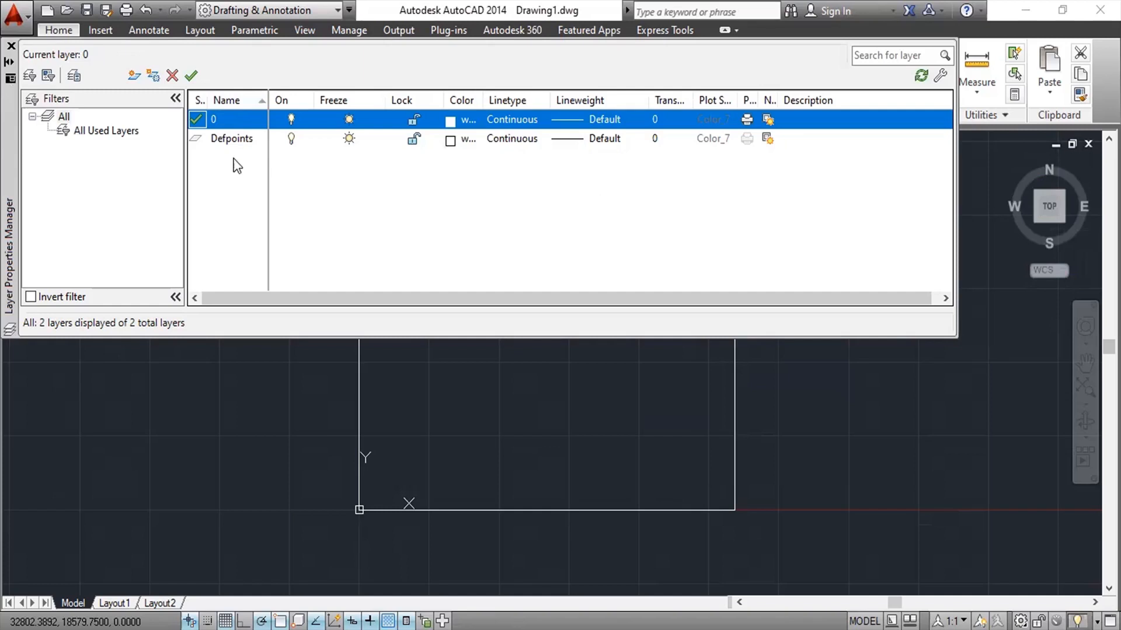
click(215, 120)
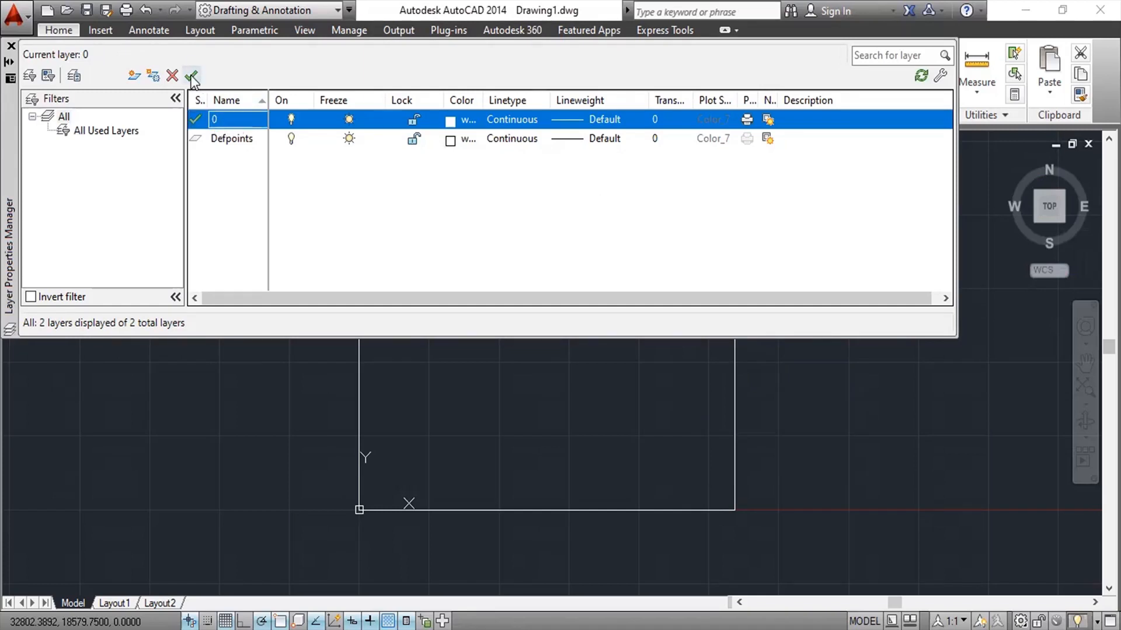
Try to rename layer 0 in the Layer Properties Manager, then select the Defpoints layer
click(282, 164)
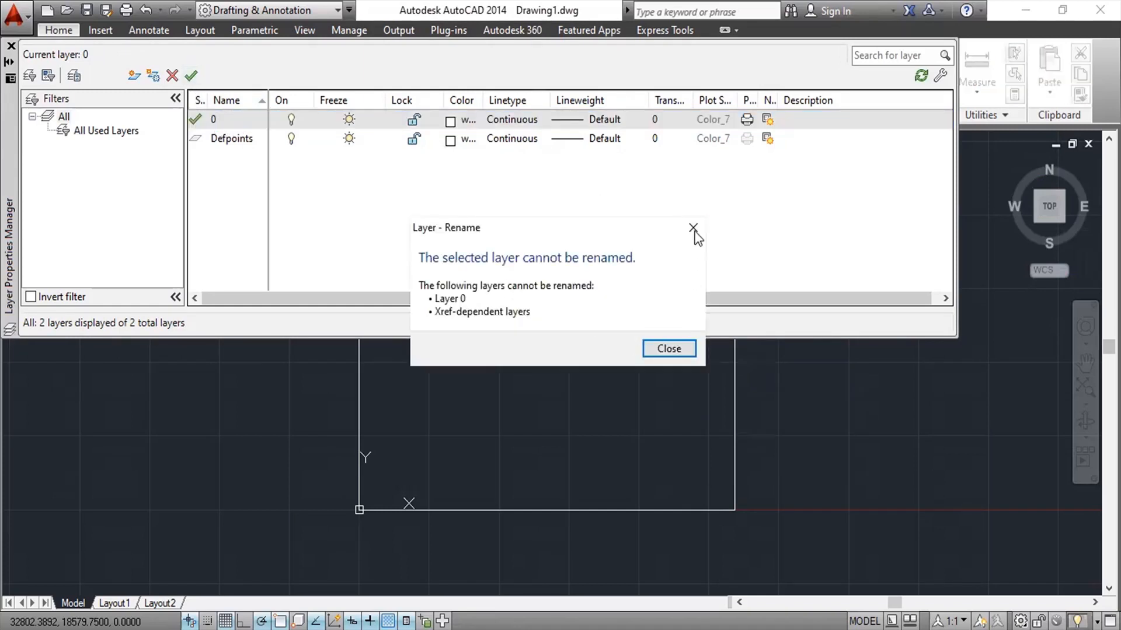
key(Return)
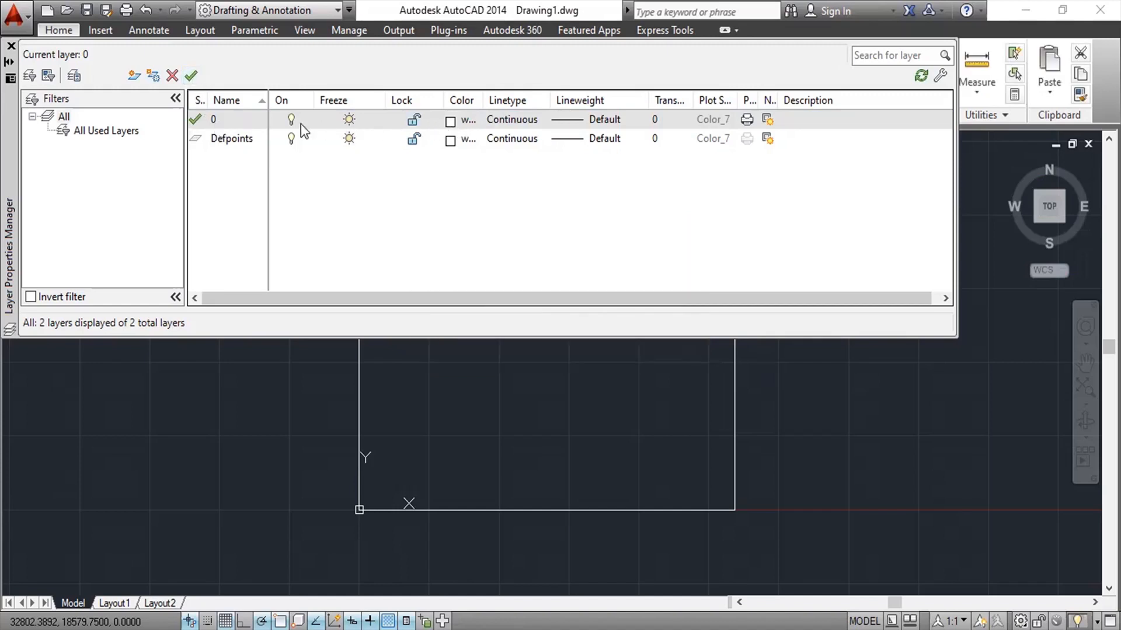
click(244, 120)
click(233, 120)
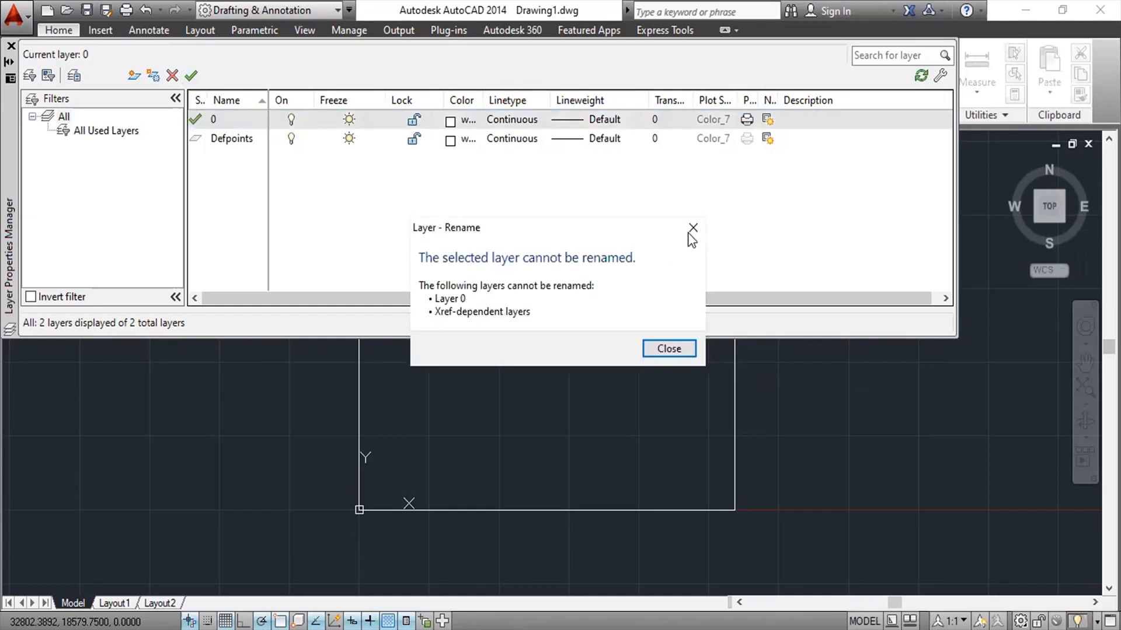
click(691, 229)
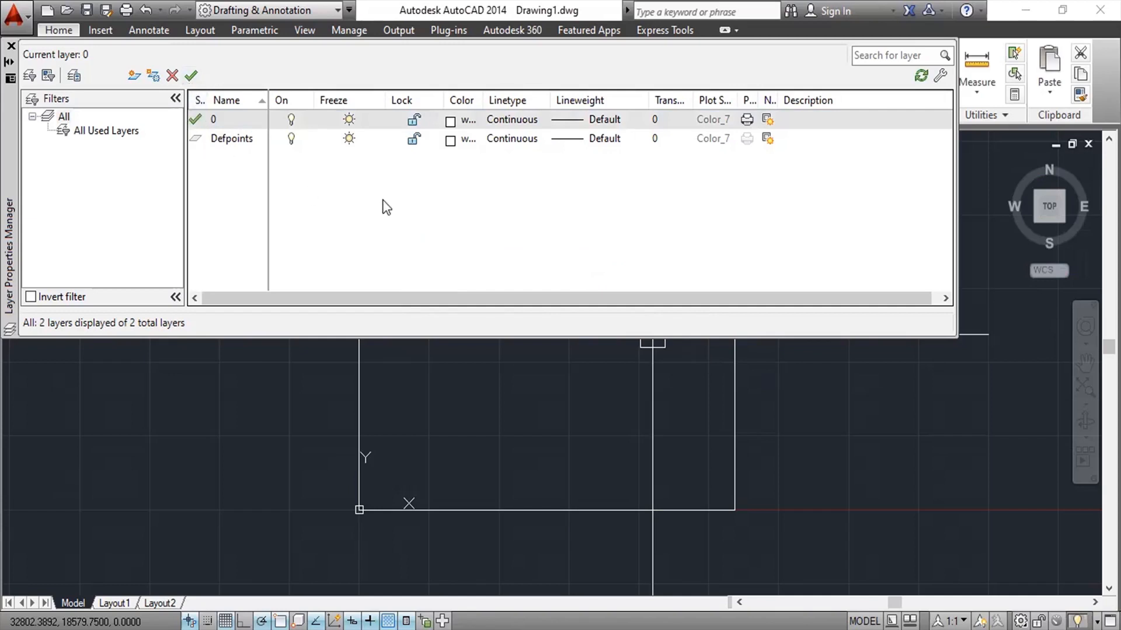
click(227, 150)
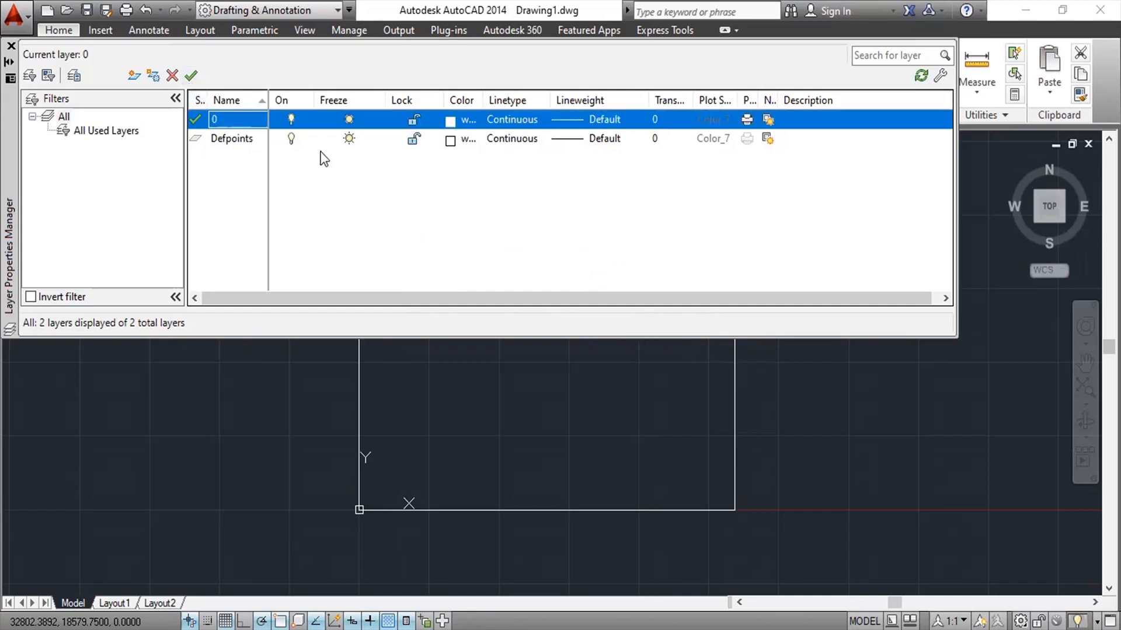
click(242, 143)
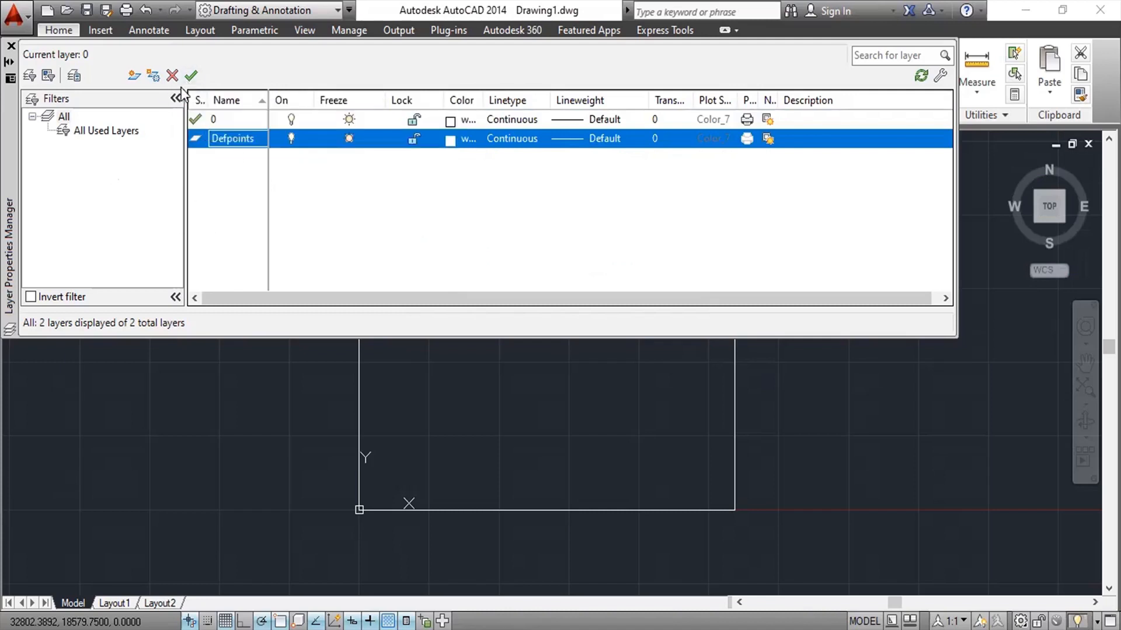
Create a new layer named Brick Wall
click(133, 76)
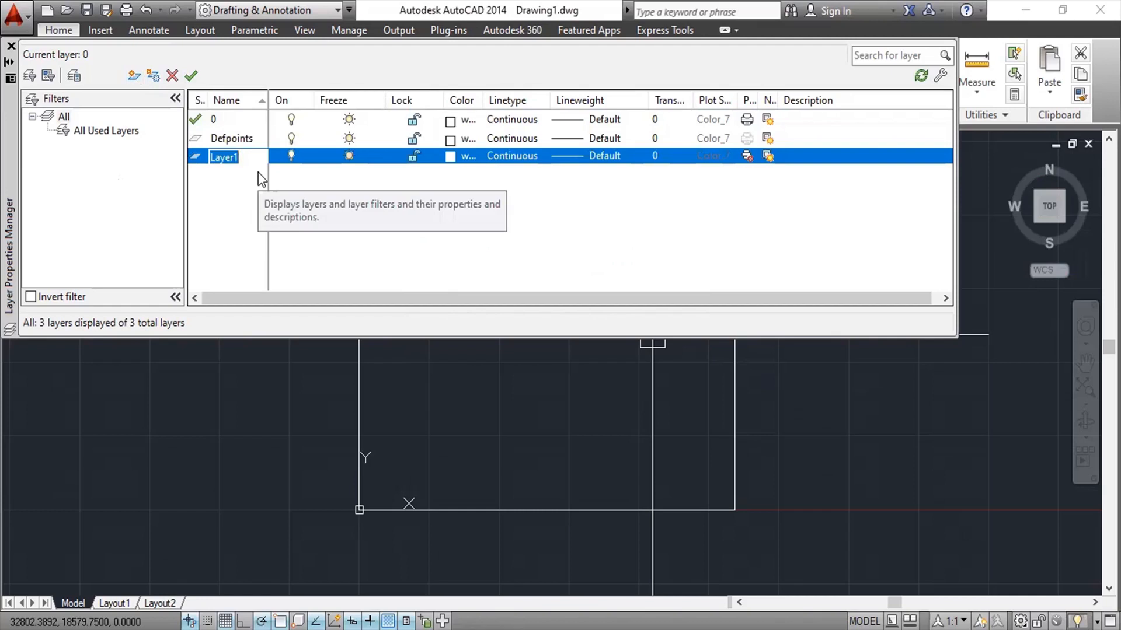
text(W)
key(BackSpace)
text(B)
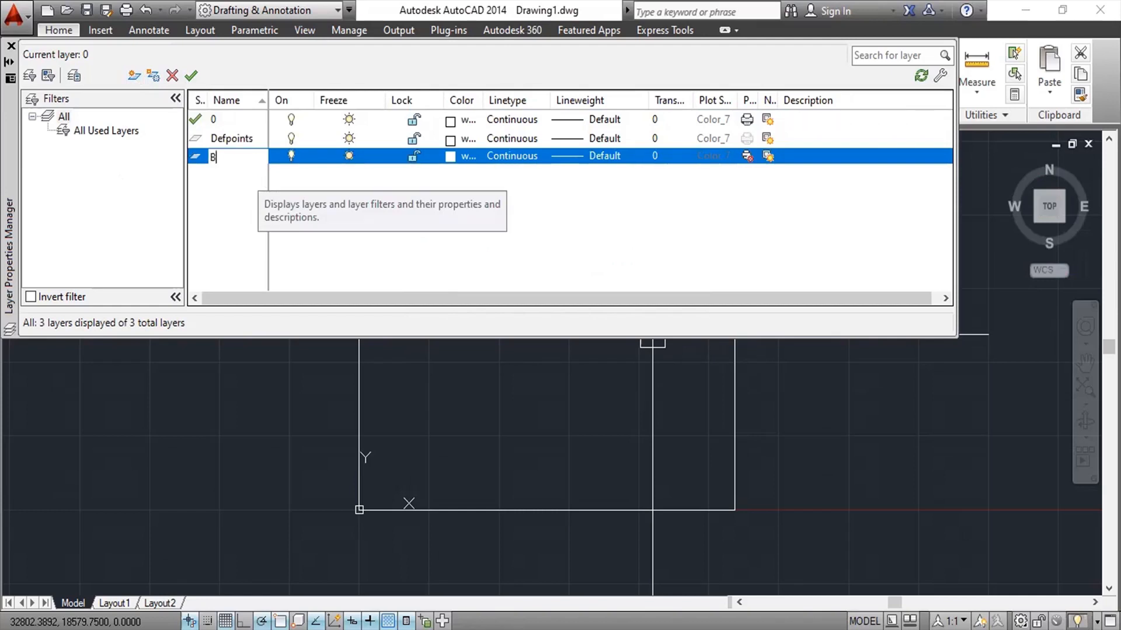
text(rick Wall)
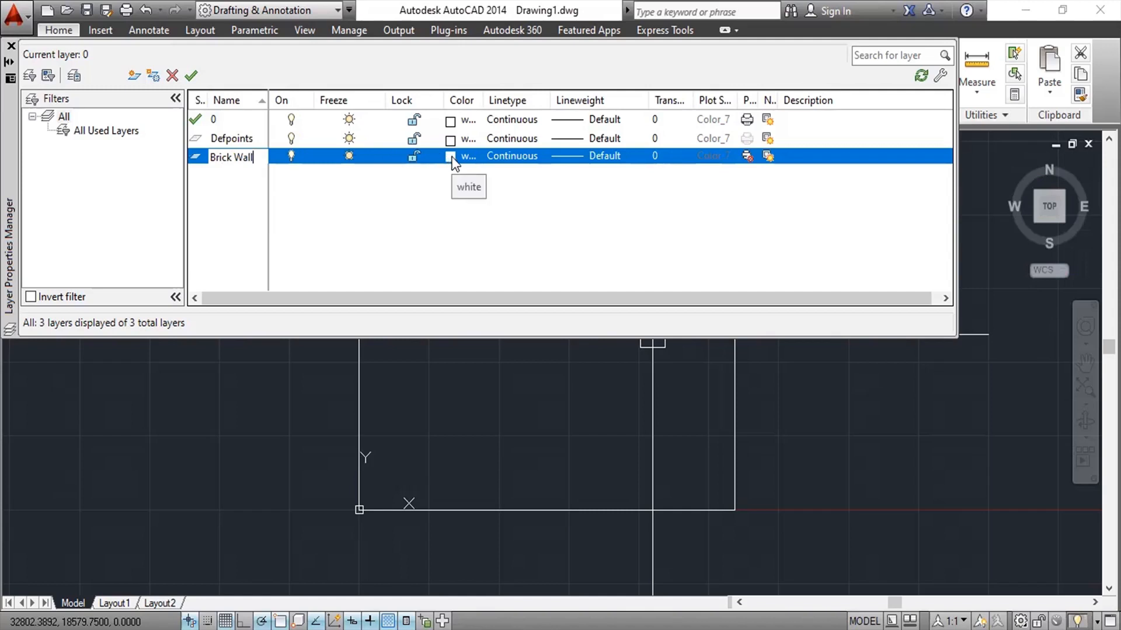
key(Return)
Set the Brick Wall layer's color to index 10 (red) and its lineweight to 0.25 mm
click(472, 188)
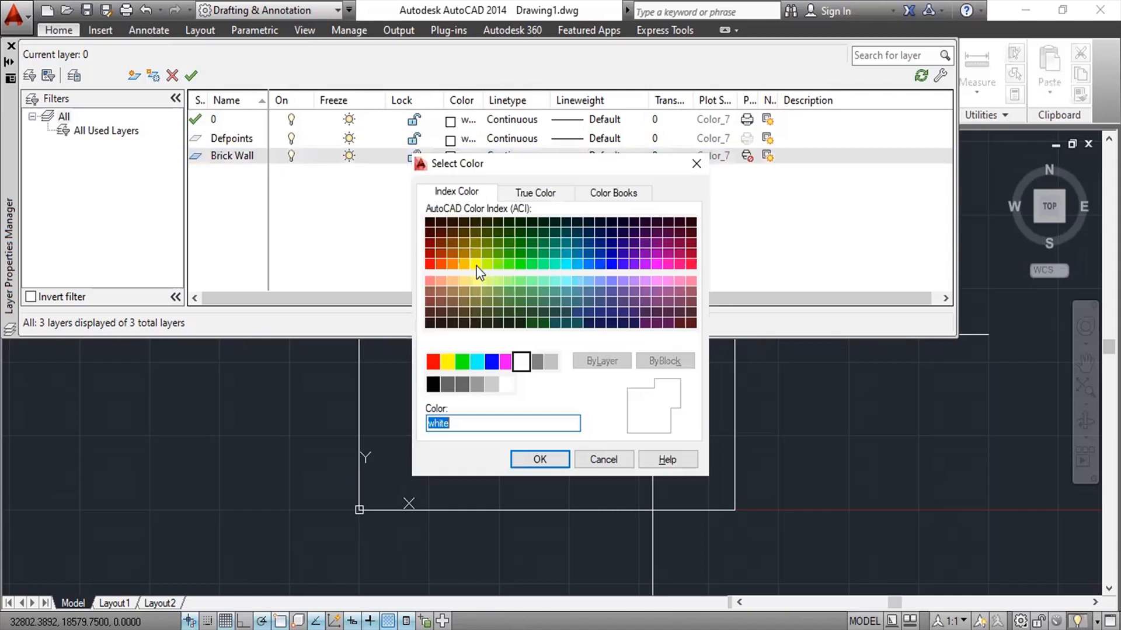
click(430, 263)
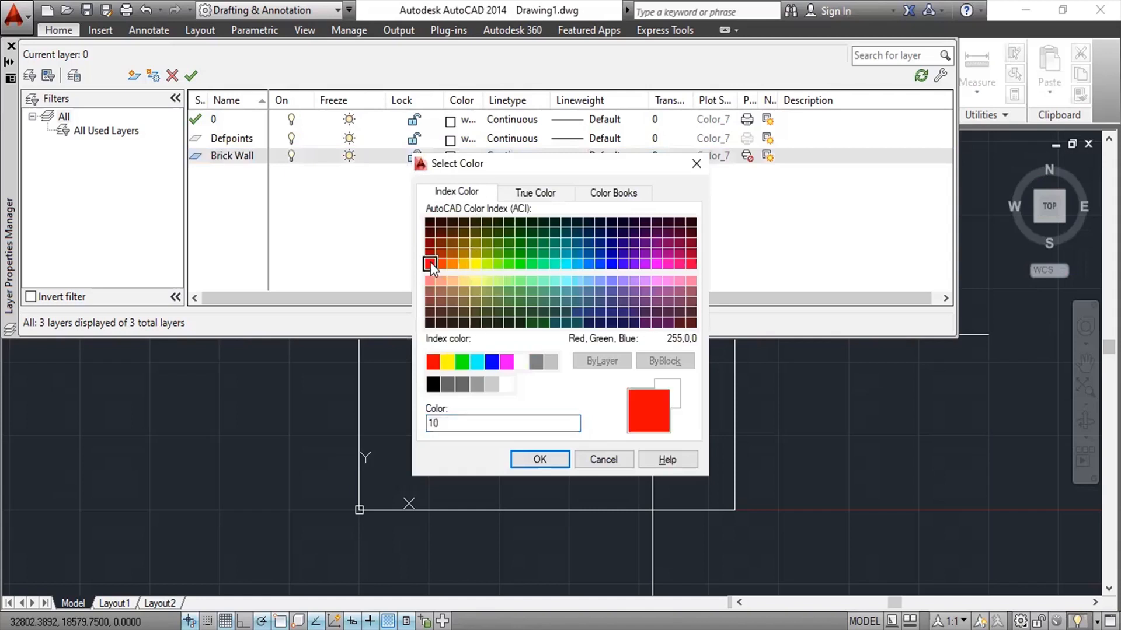
click(555, 461)
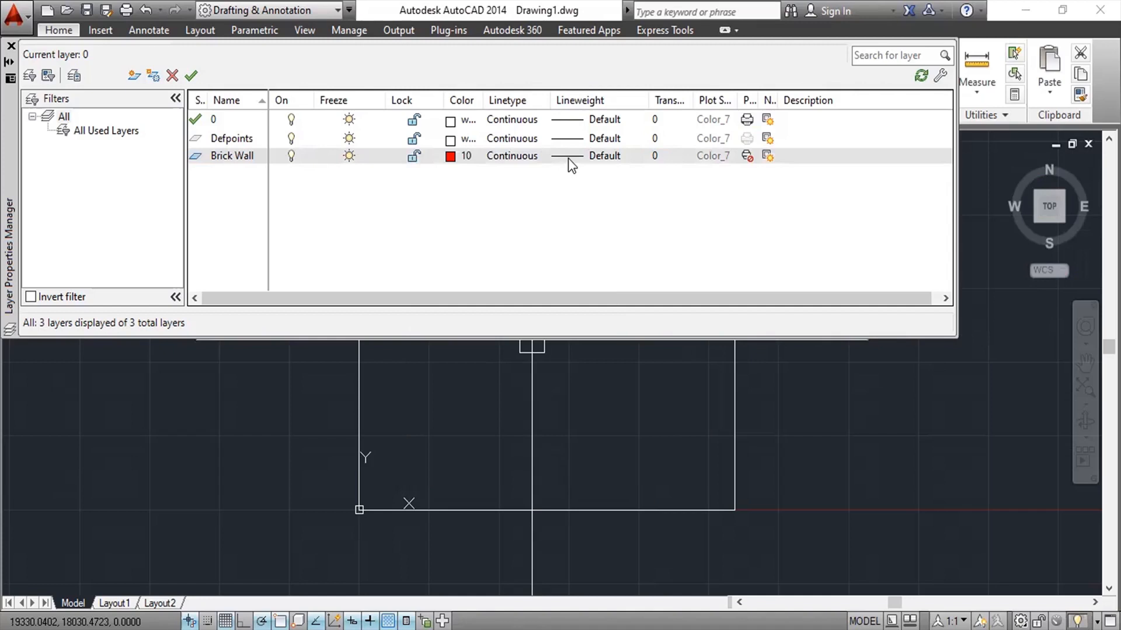
click(569, 159)
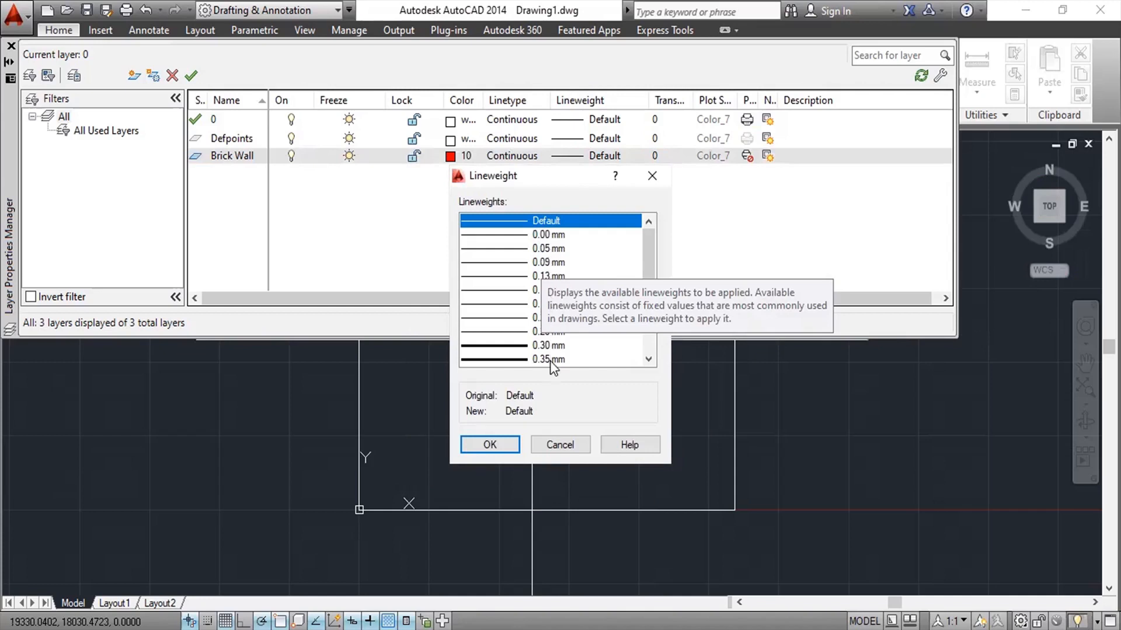
mouse_move(652, 274)
mouse_down()
mouse_move(647, 339)
mouse_move(647, 269)
mouse_up()
click(517, 333)
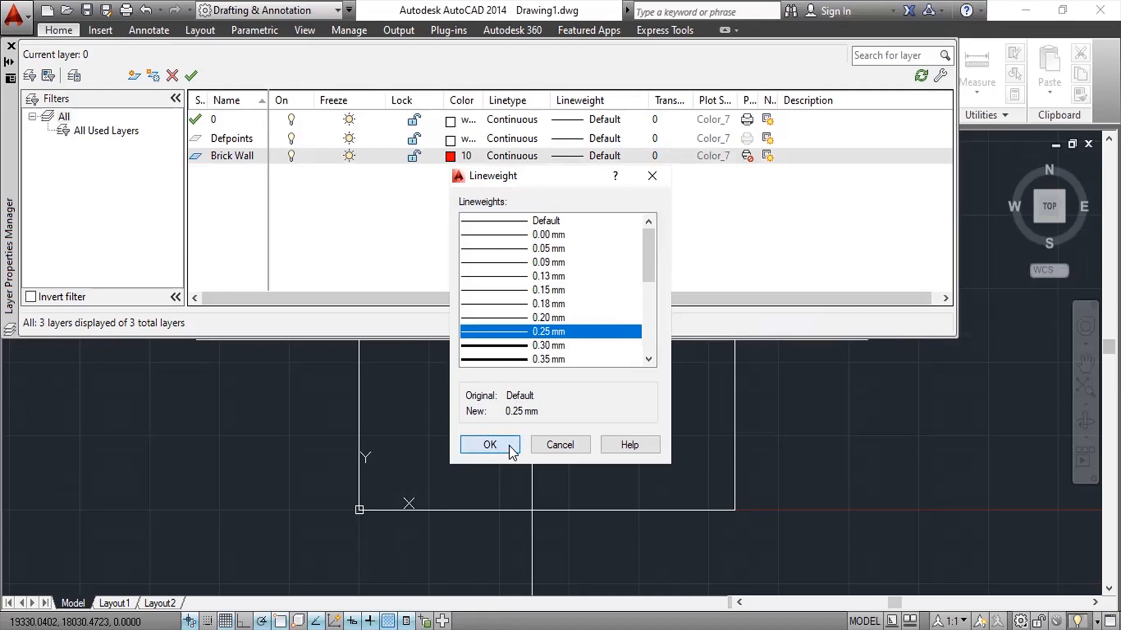
click(509, 446)
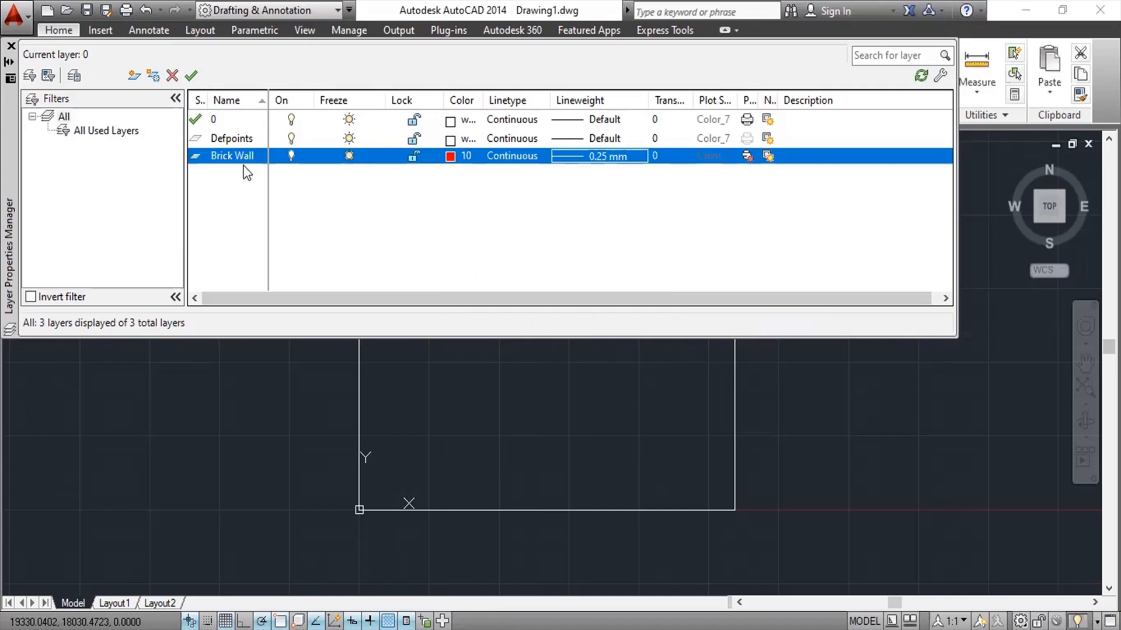
Create another new layer and name it Plaster
click(135, 76)
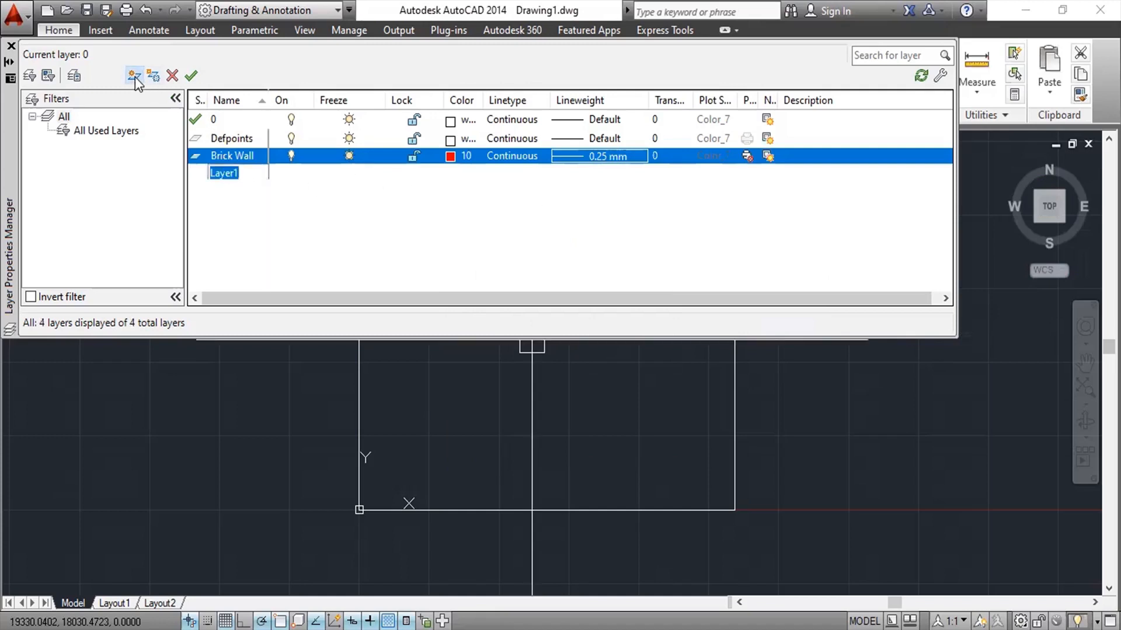
text(con)
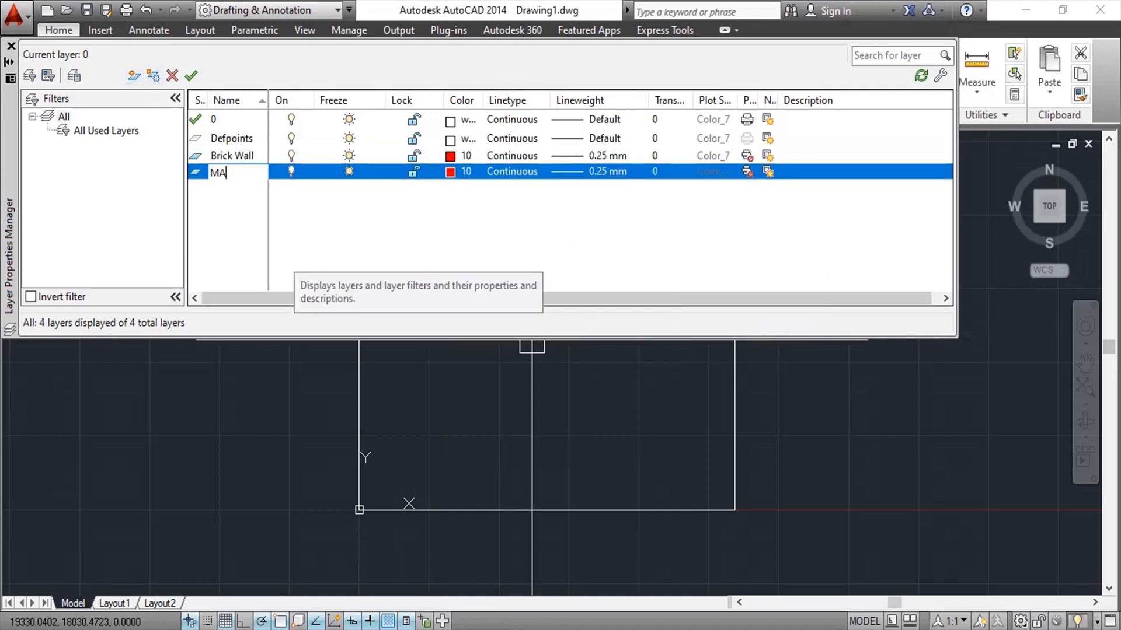
key(BackSpace)
key(BackSpace)
key(BackSpace)
text(Plaster)
Set the Plaster layer's color to gray index 252 and its lineweight to 0.18 mm
click(451, 173)
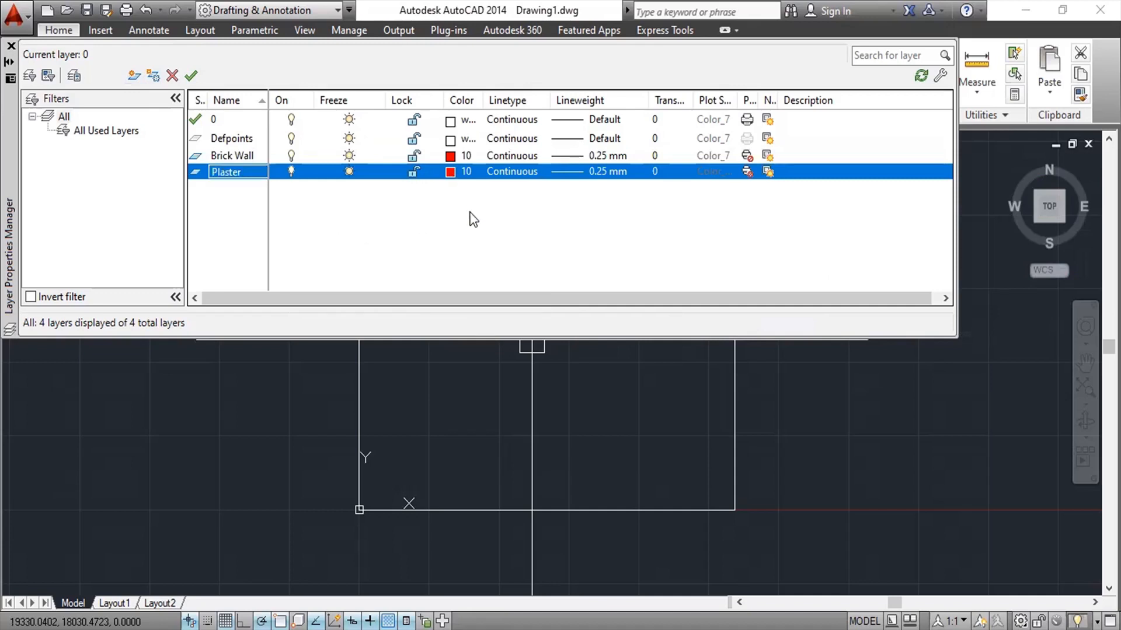
click(461, 384)
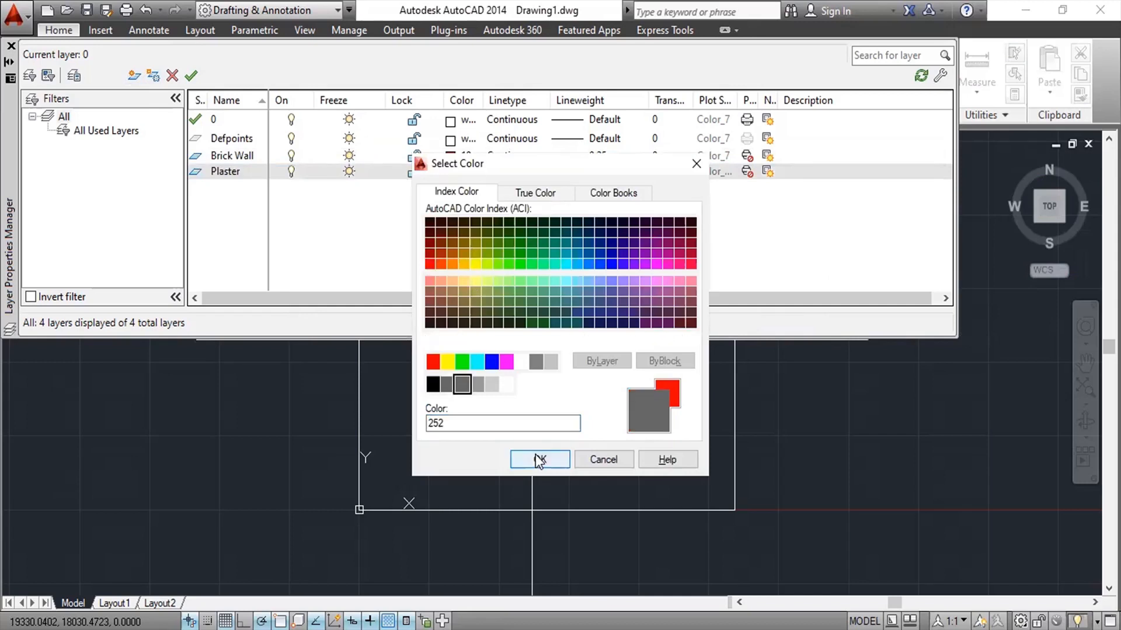
click(536, 459)
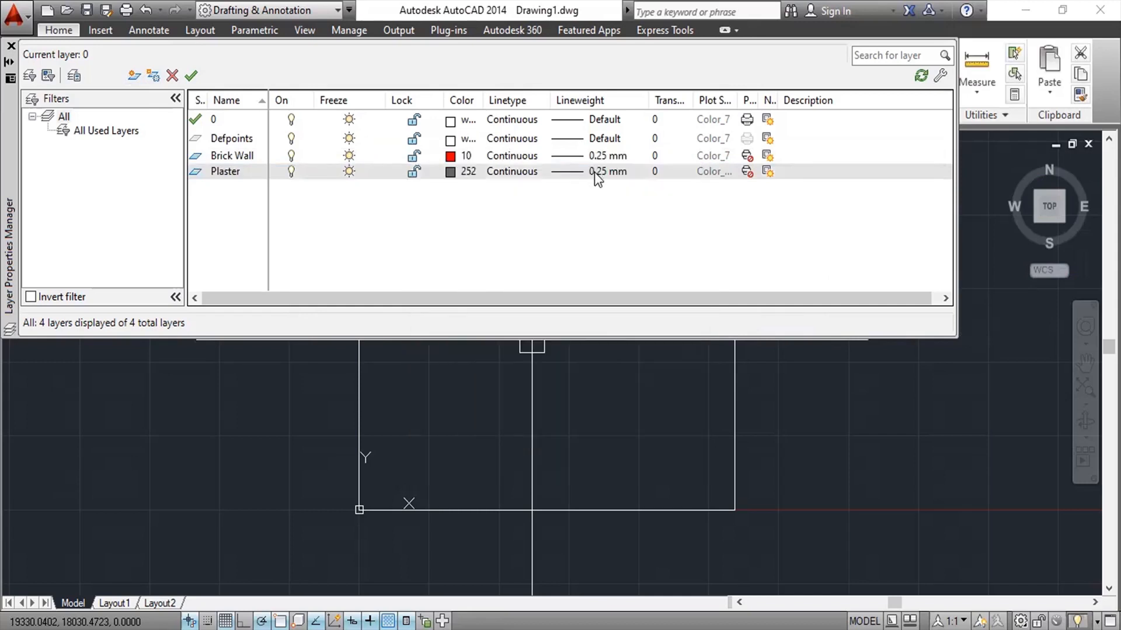
click(594, 173)
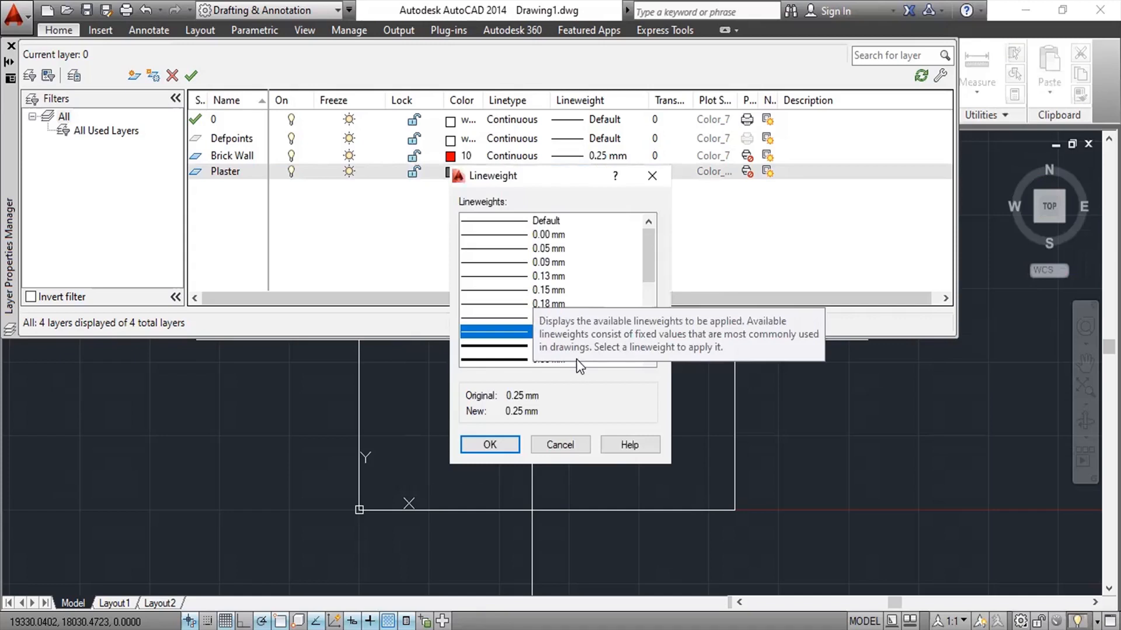
click(546, 303)
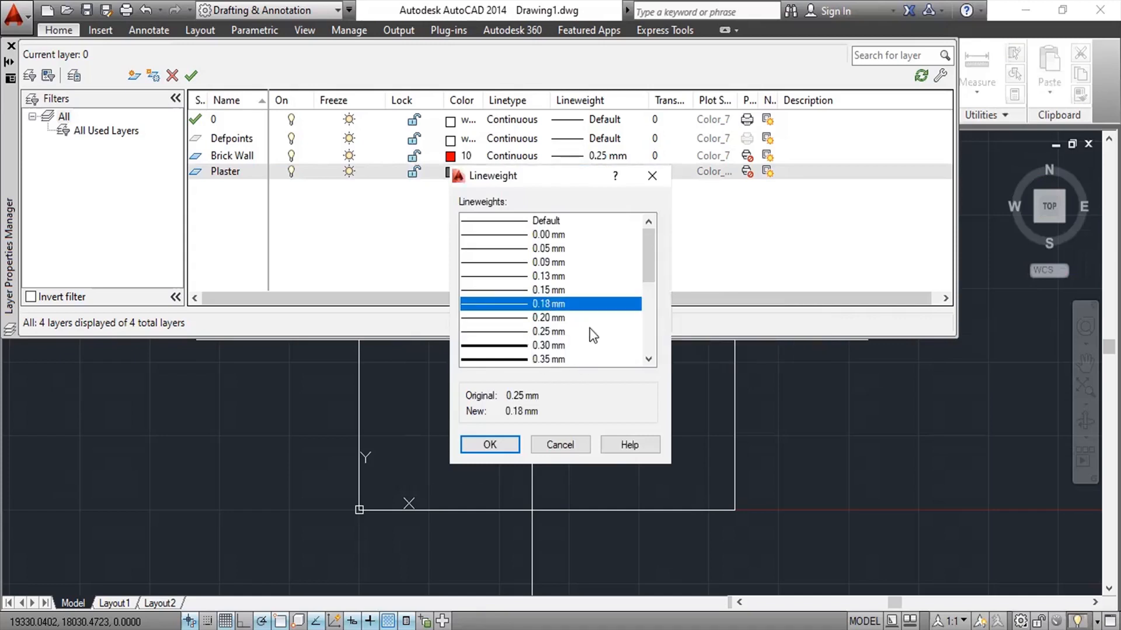
click(512, 452)
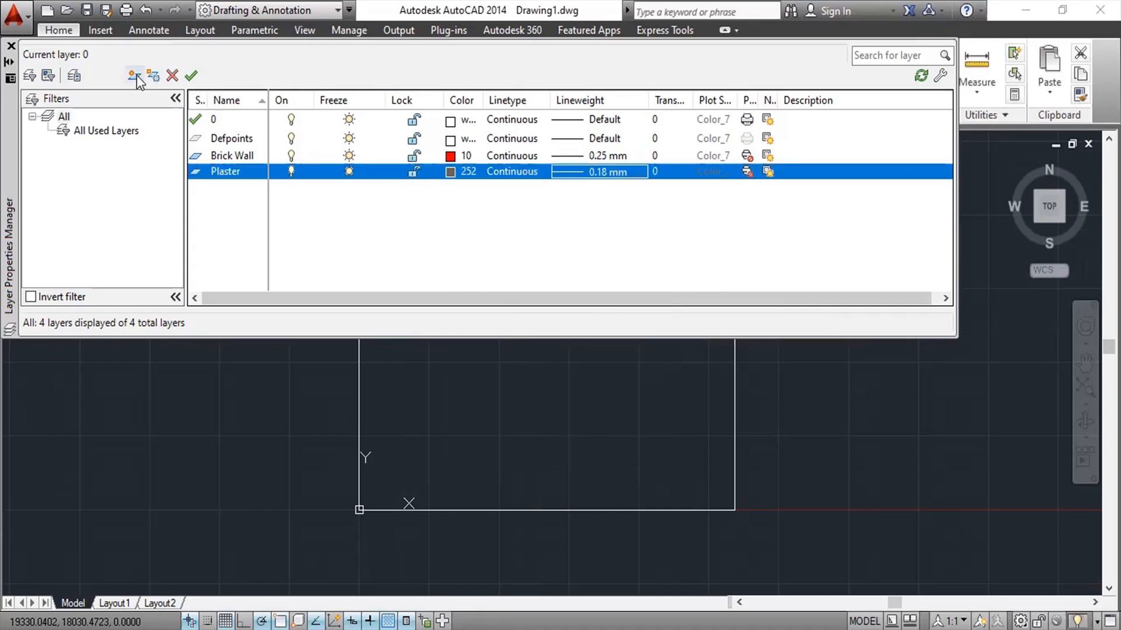
Add a third new layer named Metal Works
click(134, 76)
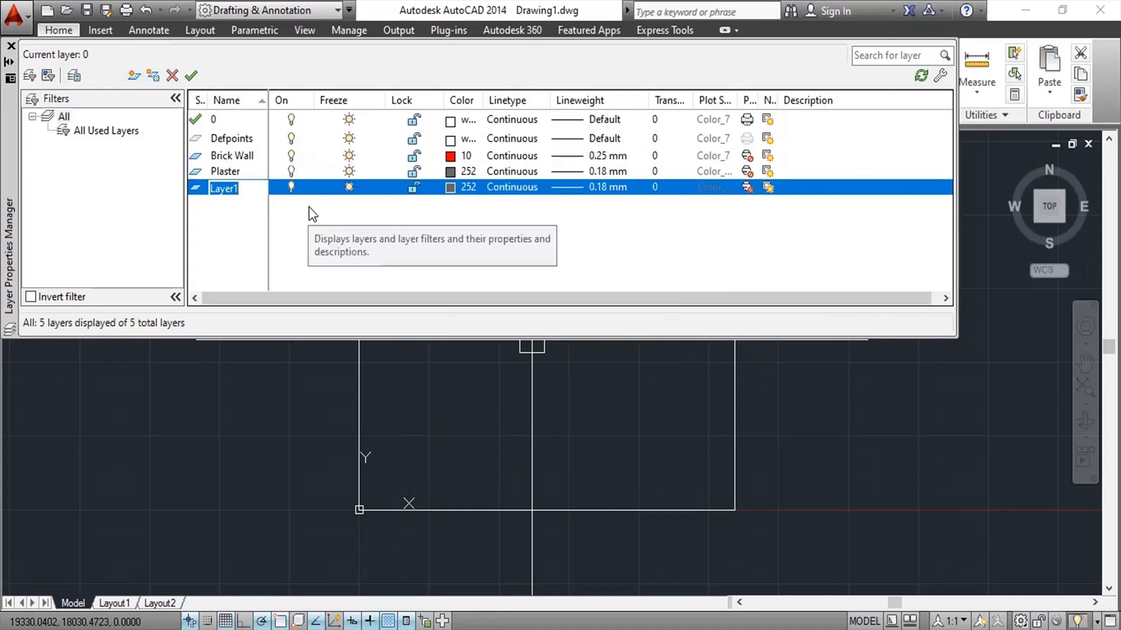
text(Metal)
text( Works)
Set the Metal Works layer's color to magenta and its lineweight to 0.30 mm
click(447, 188)
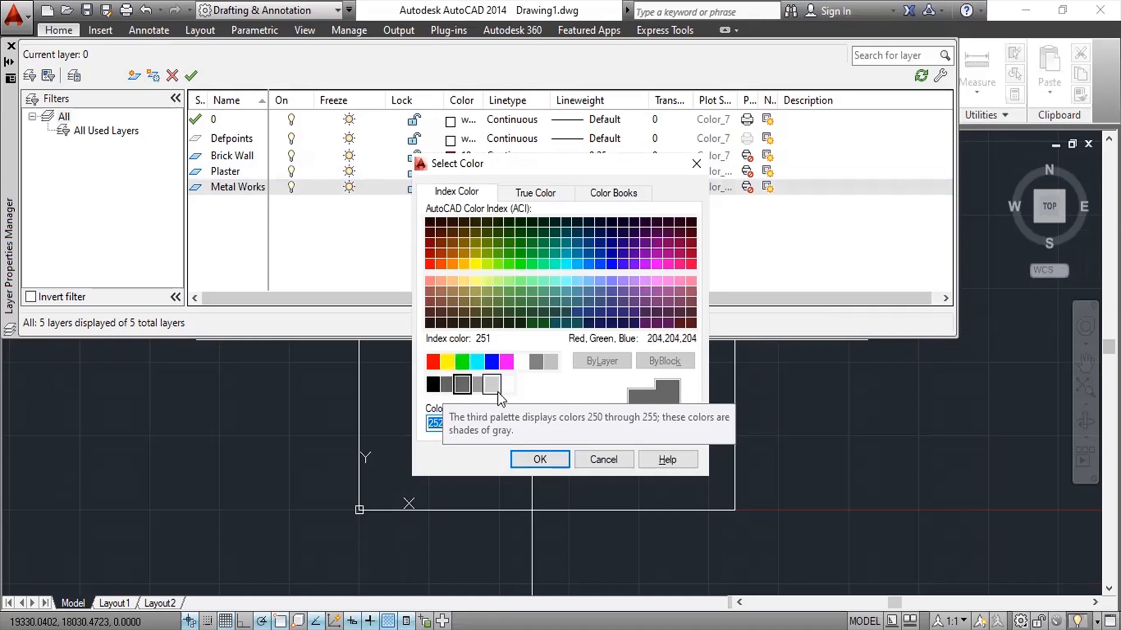
click(505, 363)
click(541, 459)
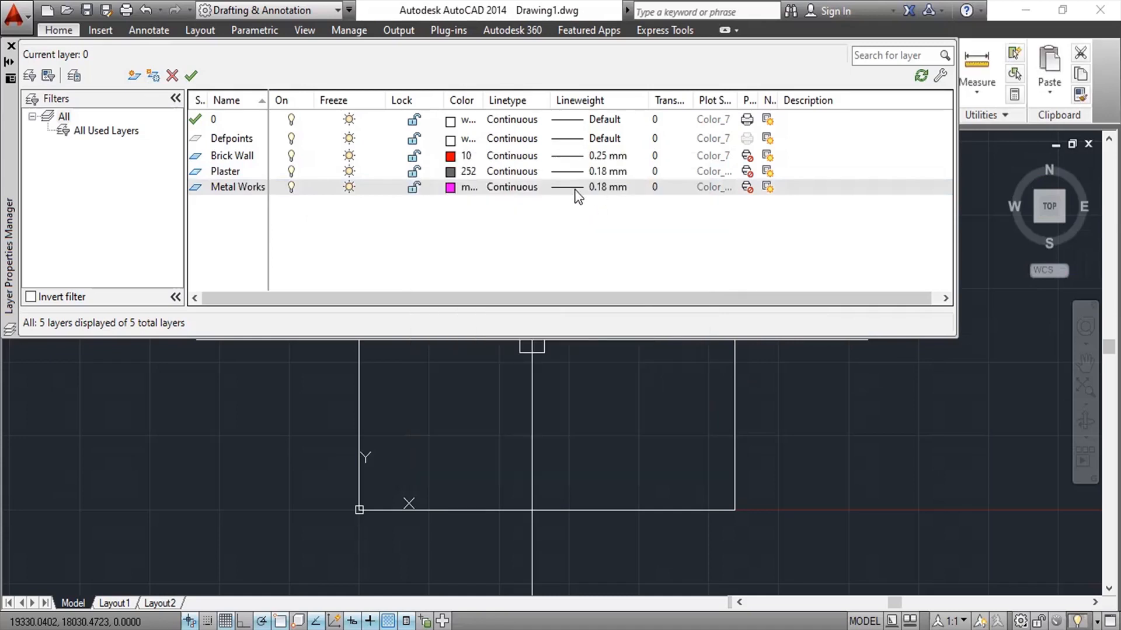
click(577, 188)
click(522, 346)
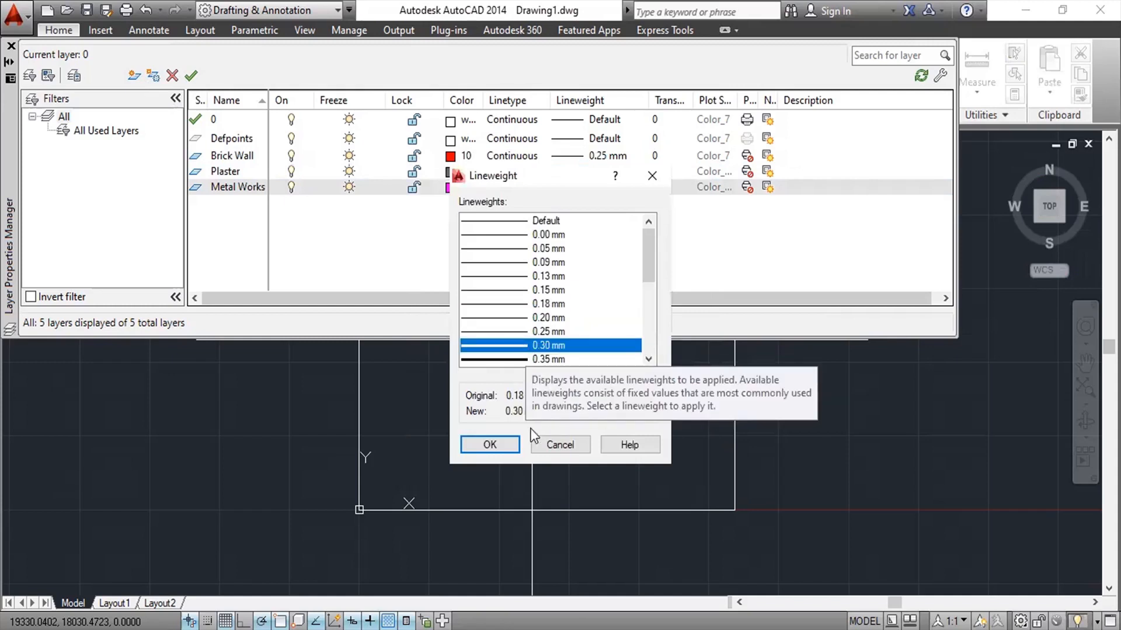
click(505, 441)
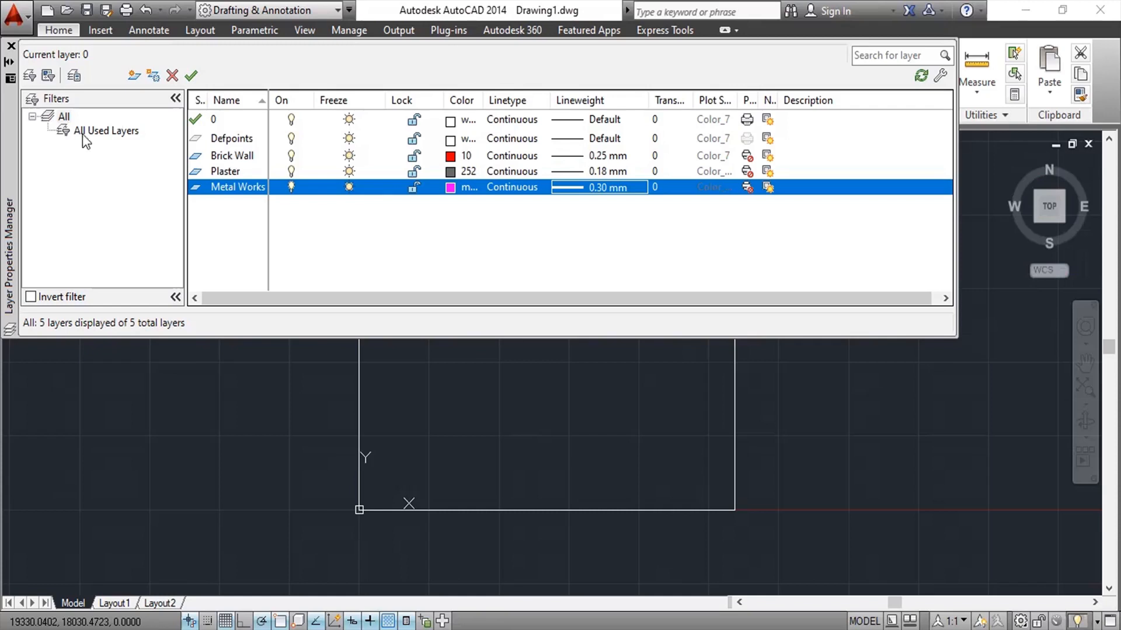
Make Brick Wall the current layer and draw a horizontal line 5000 units long inside the left part of the sheet frame
double_click(195, 156)
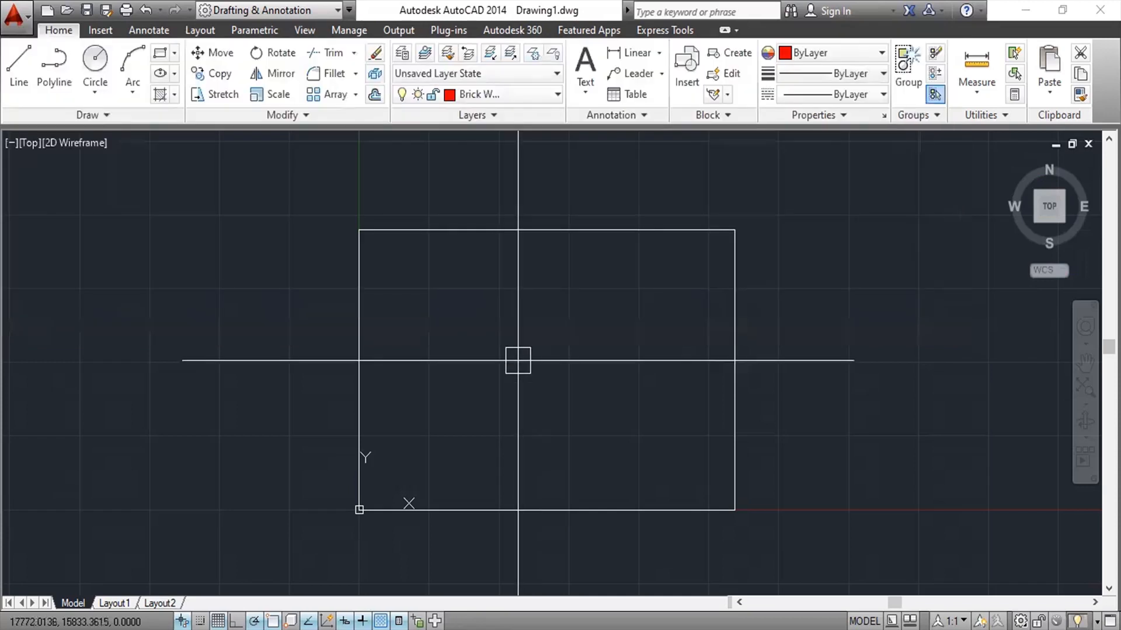
scroll(524, 296, up, 4)
scroll(519, 315, down, 4)
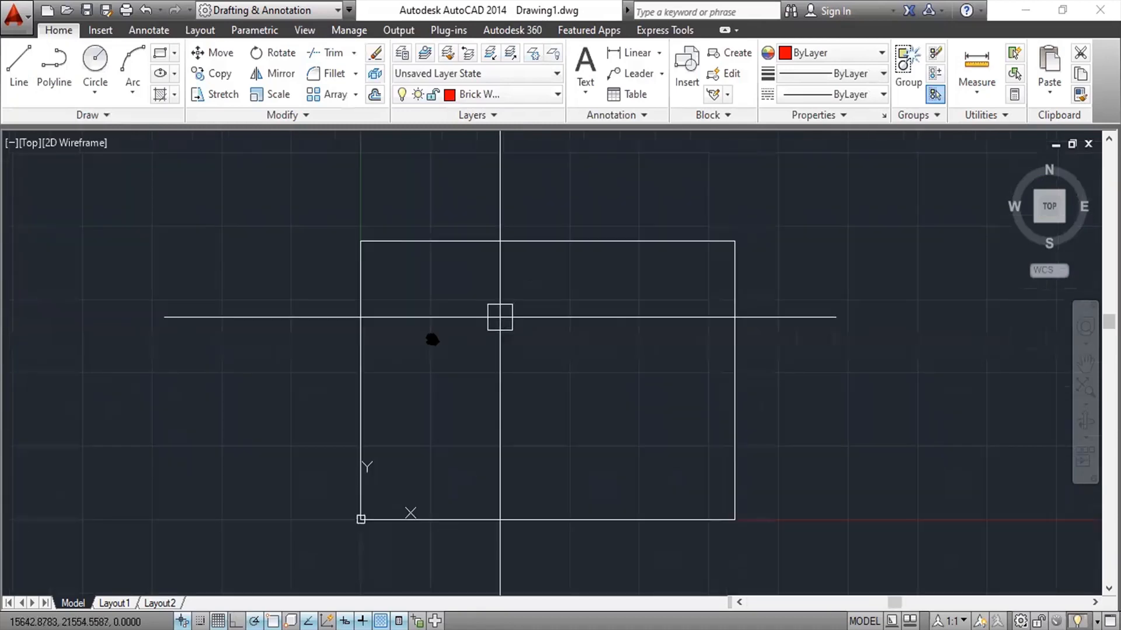
middle_drag(500, 317, 431, 332)
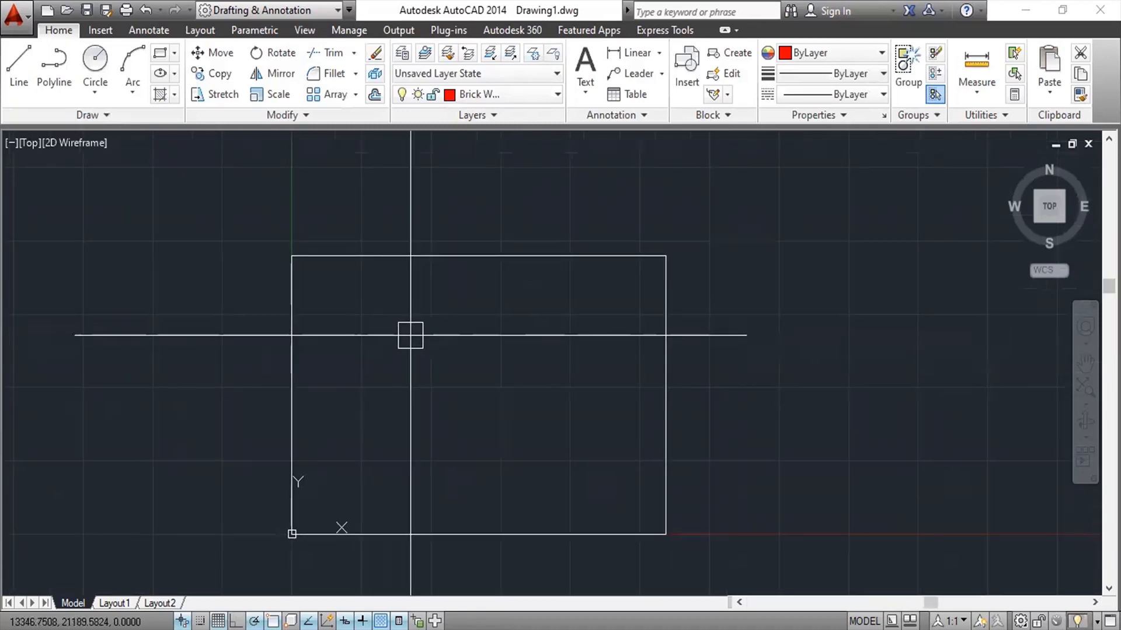
text(L)
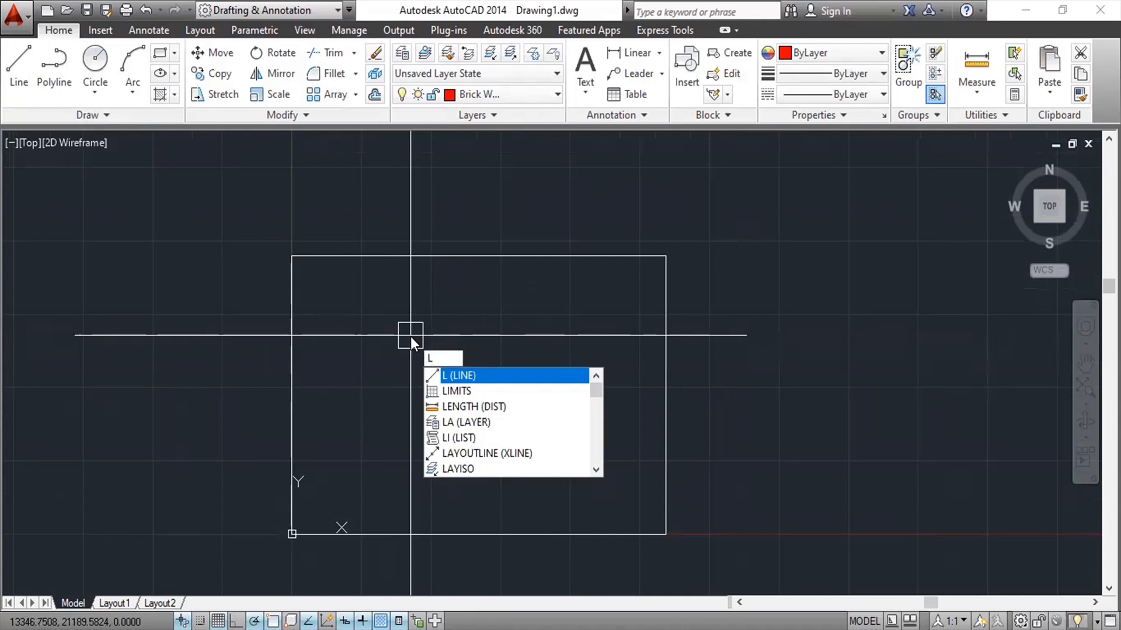
key(Return)
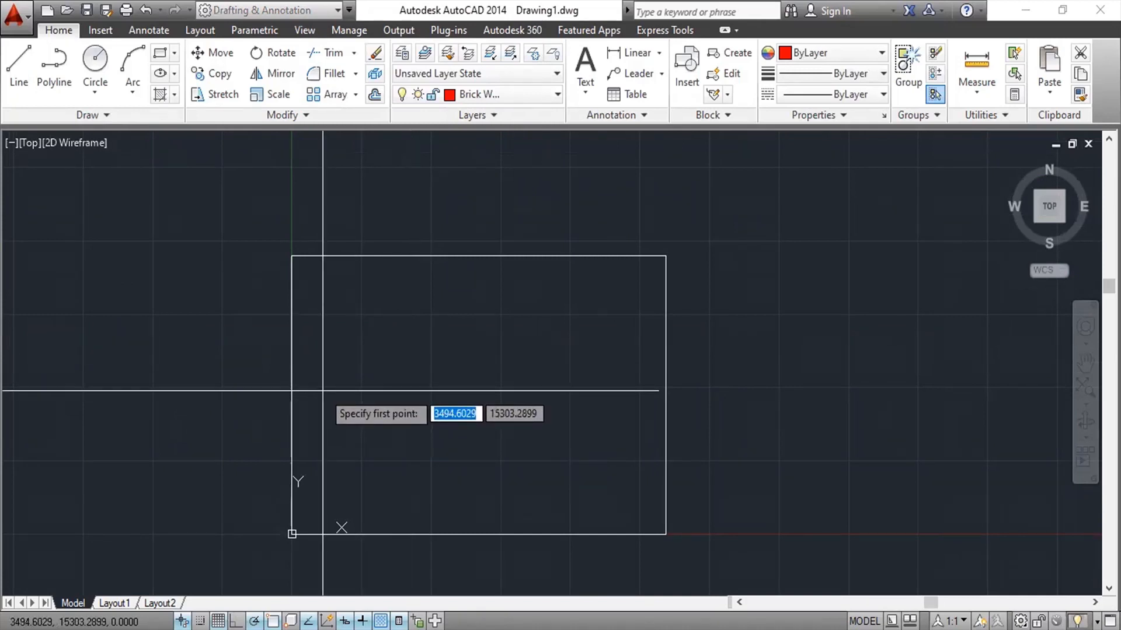
click(323, 390)
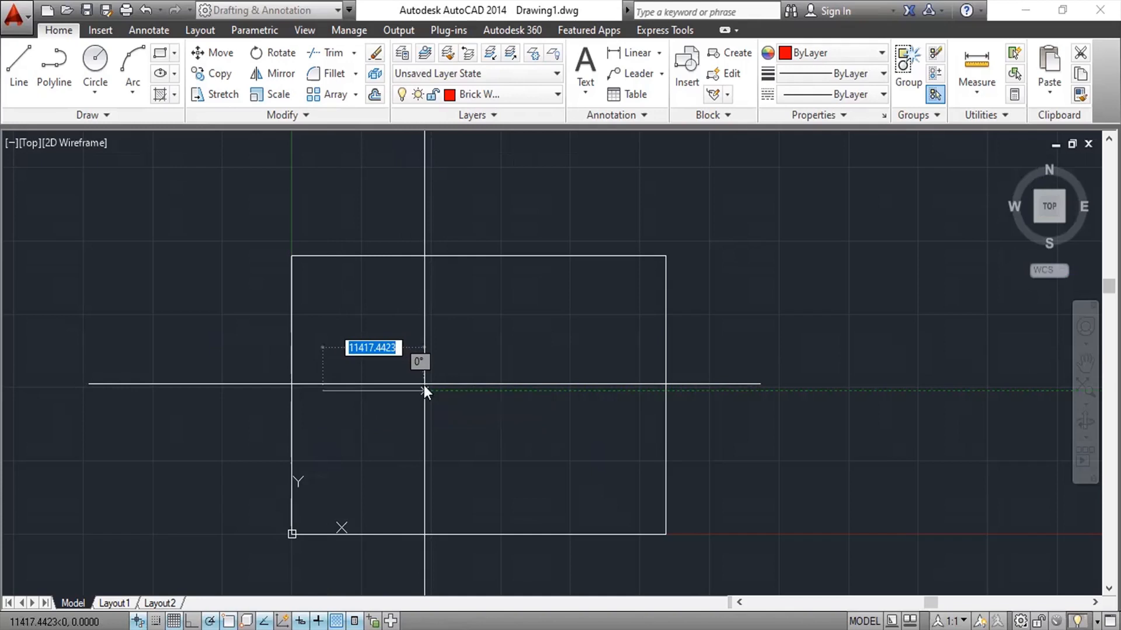
text(5000)
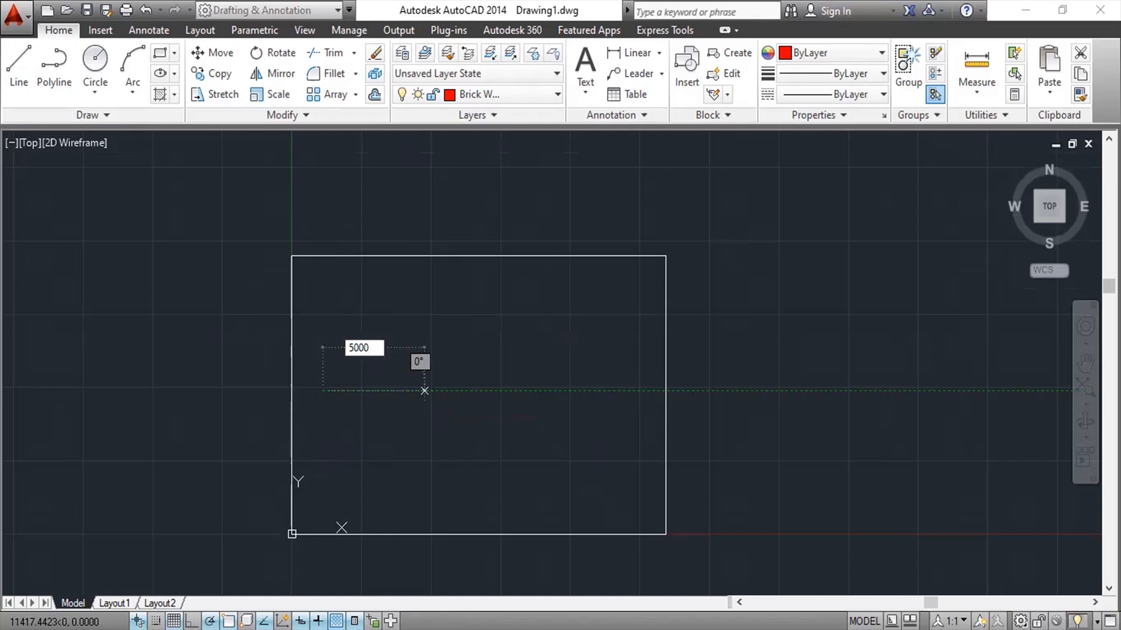
key(Return)
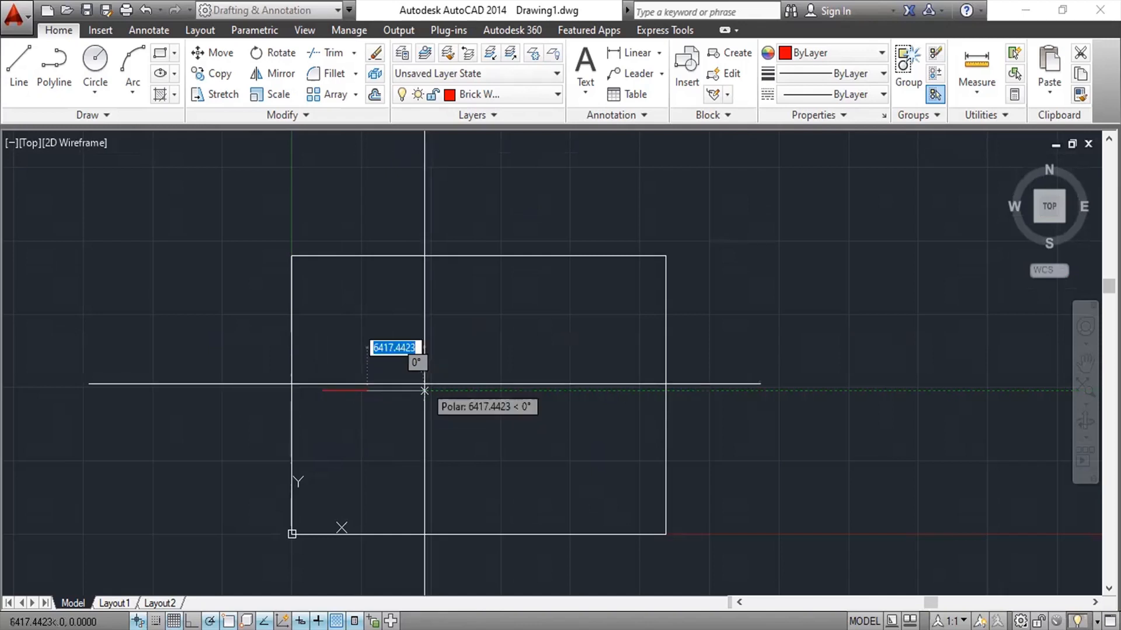
key(Return)
Open the Properties palette and examine the red line's layer, linetype and length
scroll(339, 387, up, 4)
middle_drag(403, 421, 451, 373)
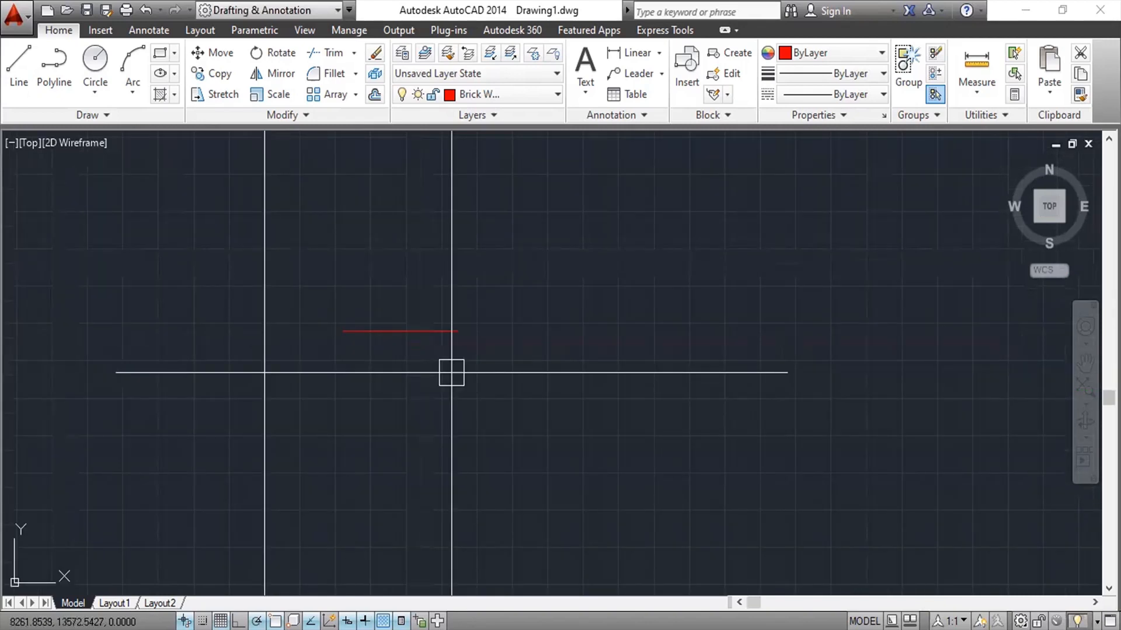
text(pr)
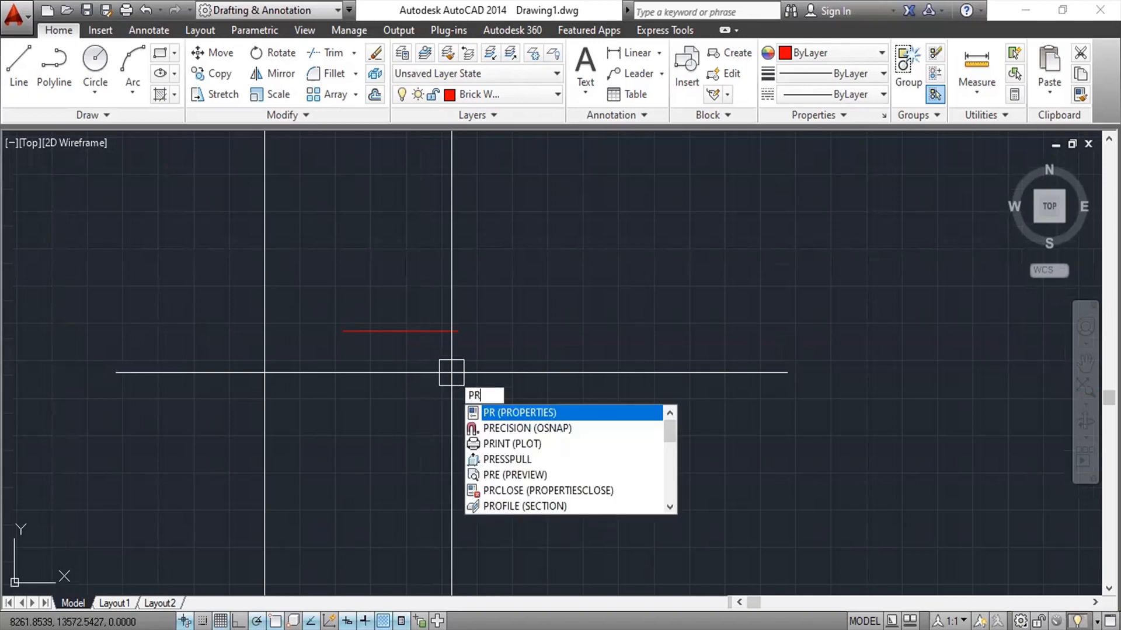
key(Return)
click(435, 330)
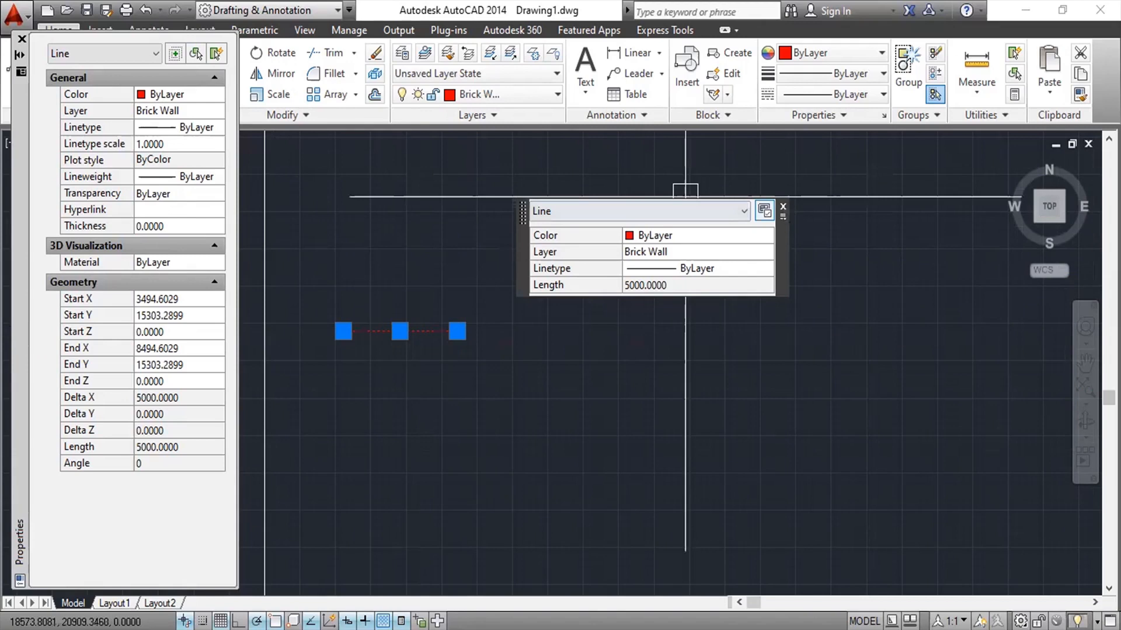
click(783, 207)
key(Escape)
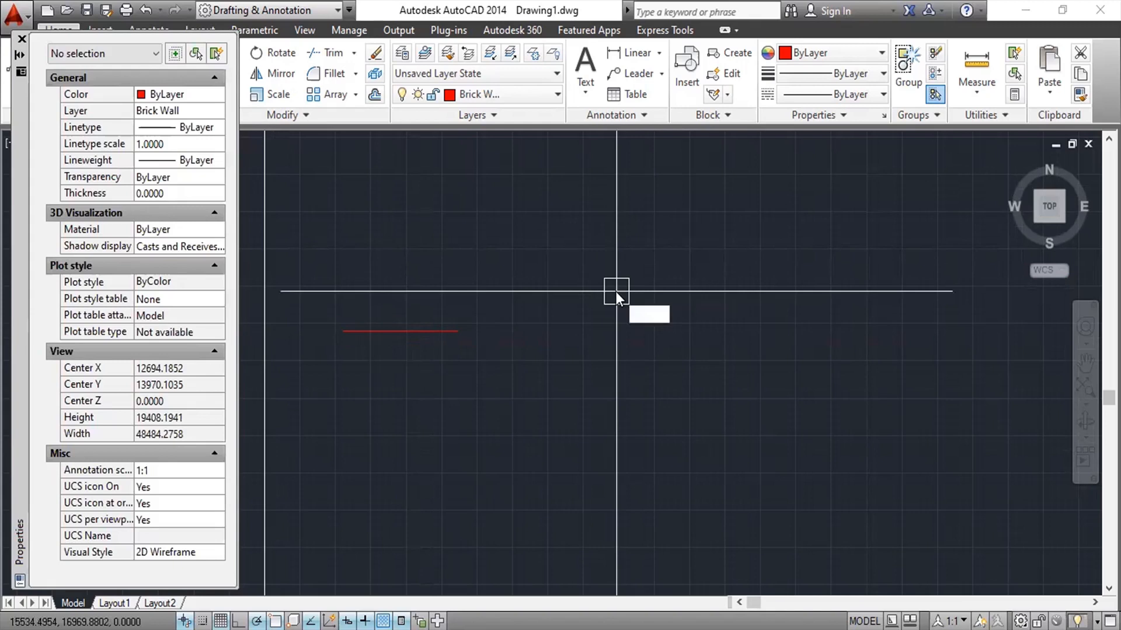
Make Plaster the current layer and check the current layer again in the Layer Properties Manager
text(la)
key(Return)
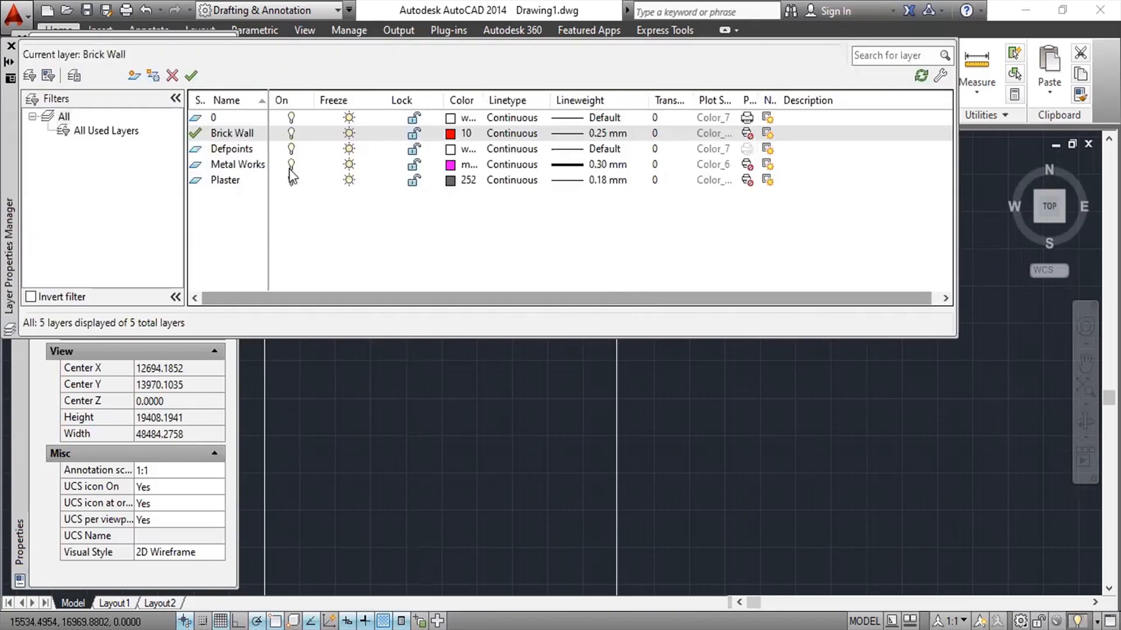
double_click(194, 177)
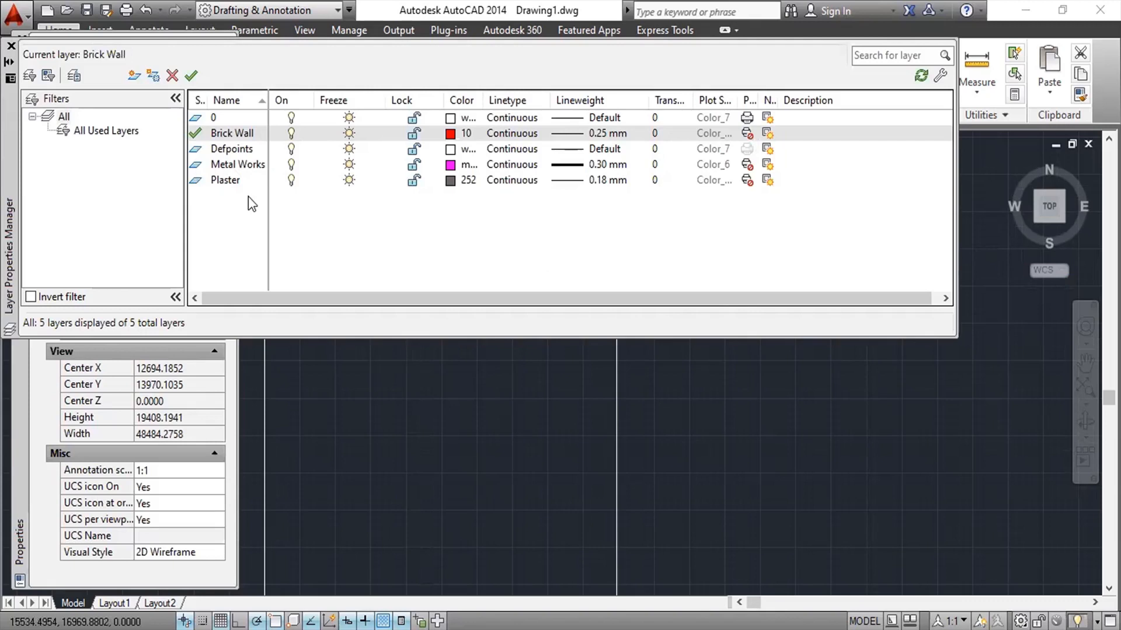
click(10, 46)
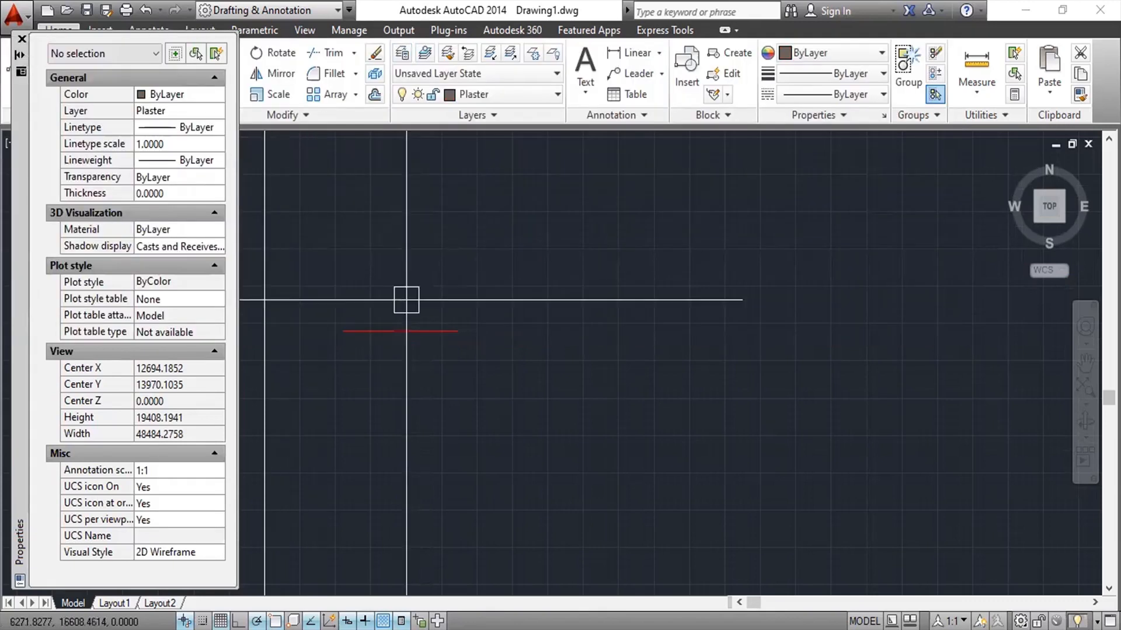
key(l)
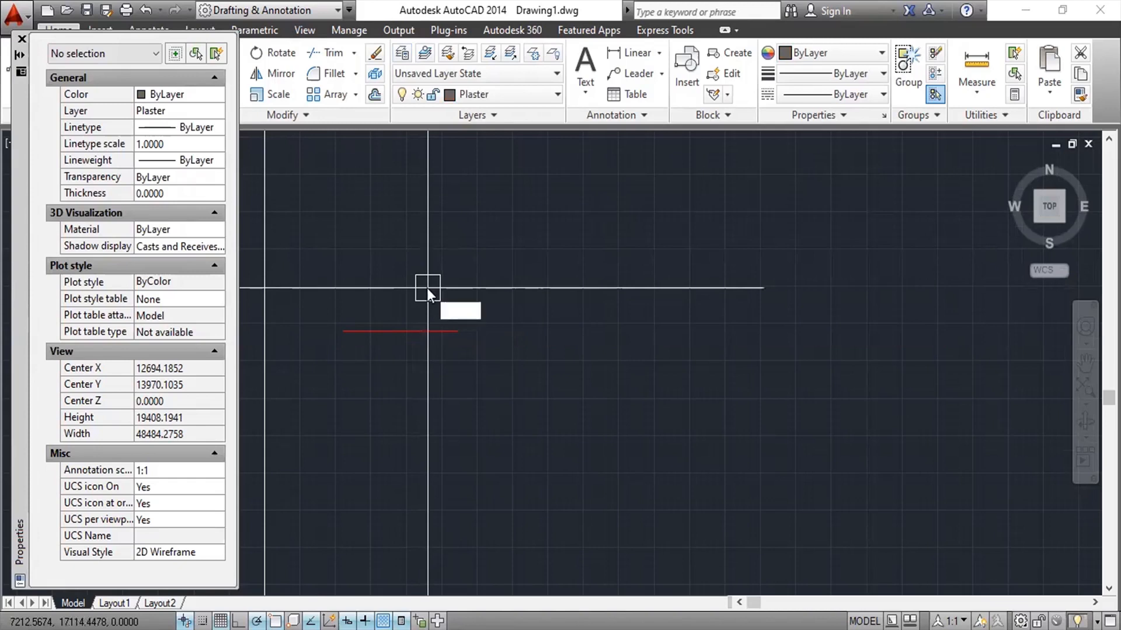
text(la)
key(Return)
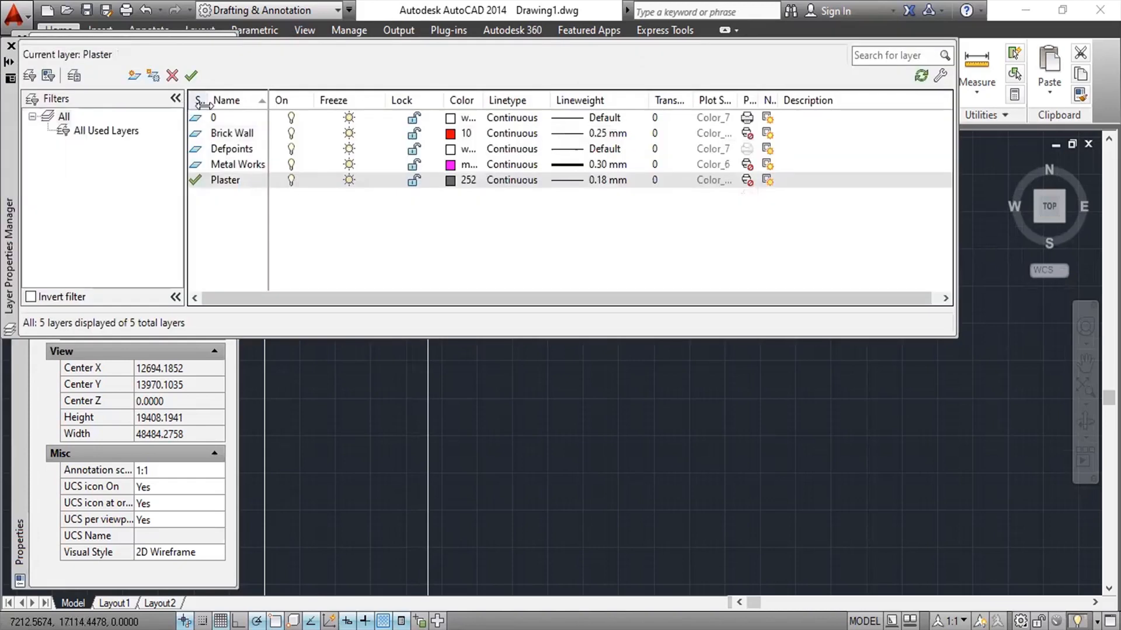
click(11, 47)
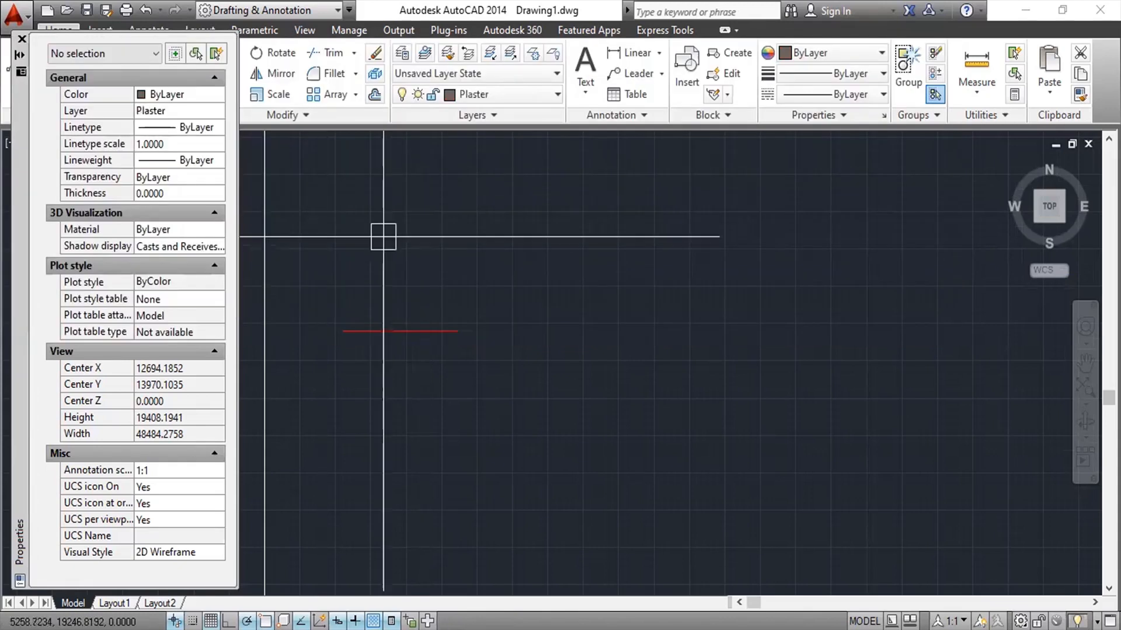
Draw a horizontal line 5000 units long on the Plaster layer, above the red line
text(l)
key(Return)
click(369, 268)
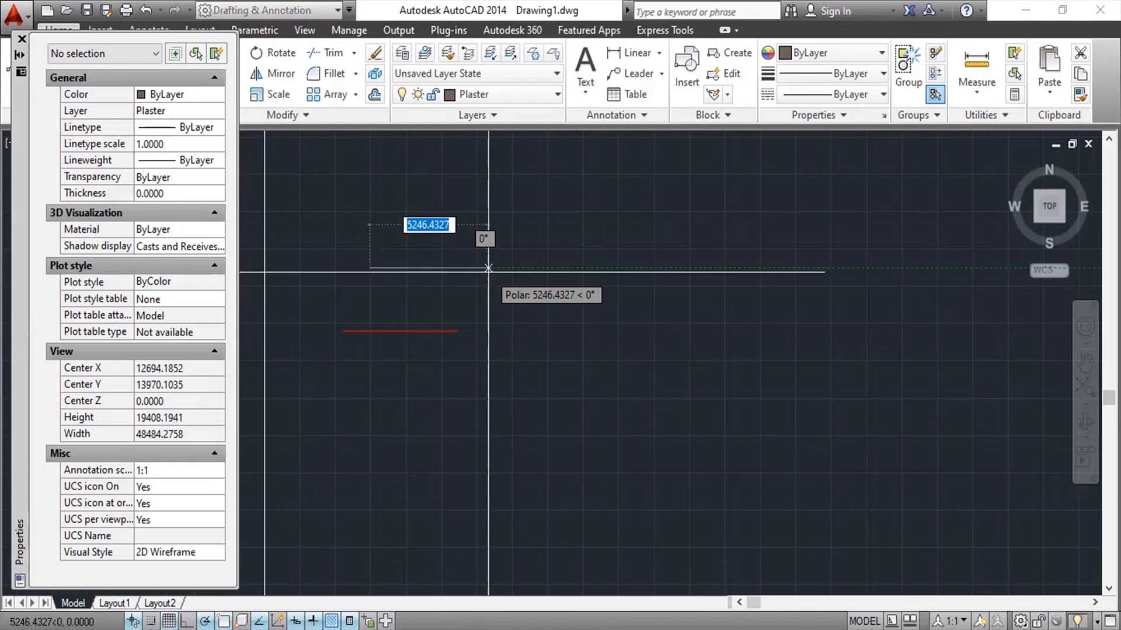
text(5000)
key(Return)
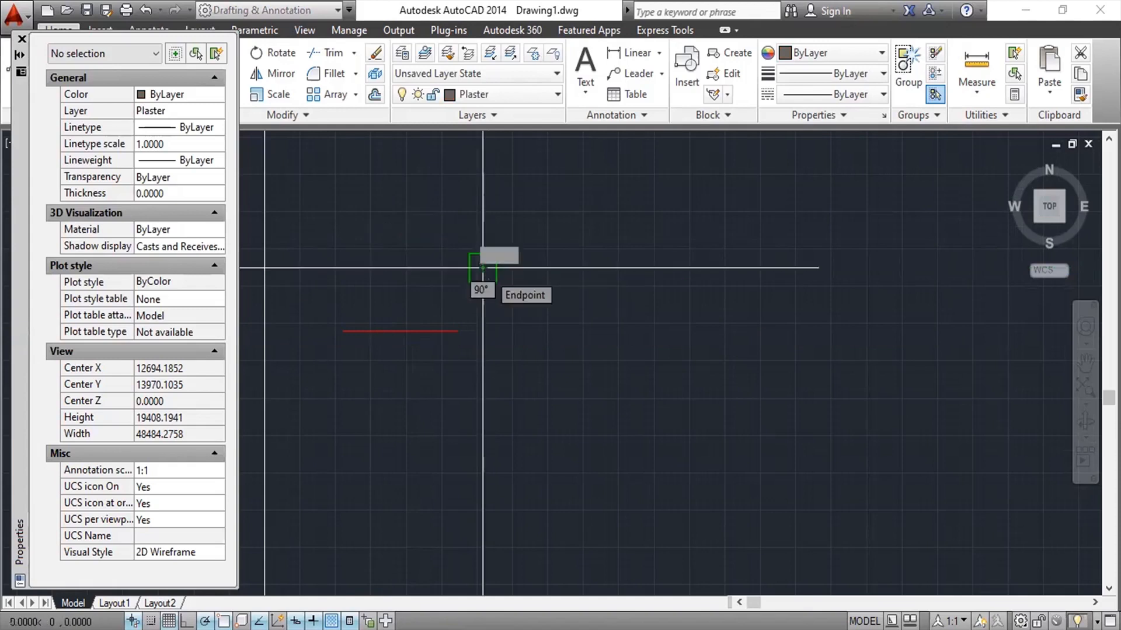
key(Return)
Select the gray Plaster line to examine its layer and length, then clear the selection
scroll(467, 306, up, 4)
click(453, 208)
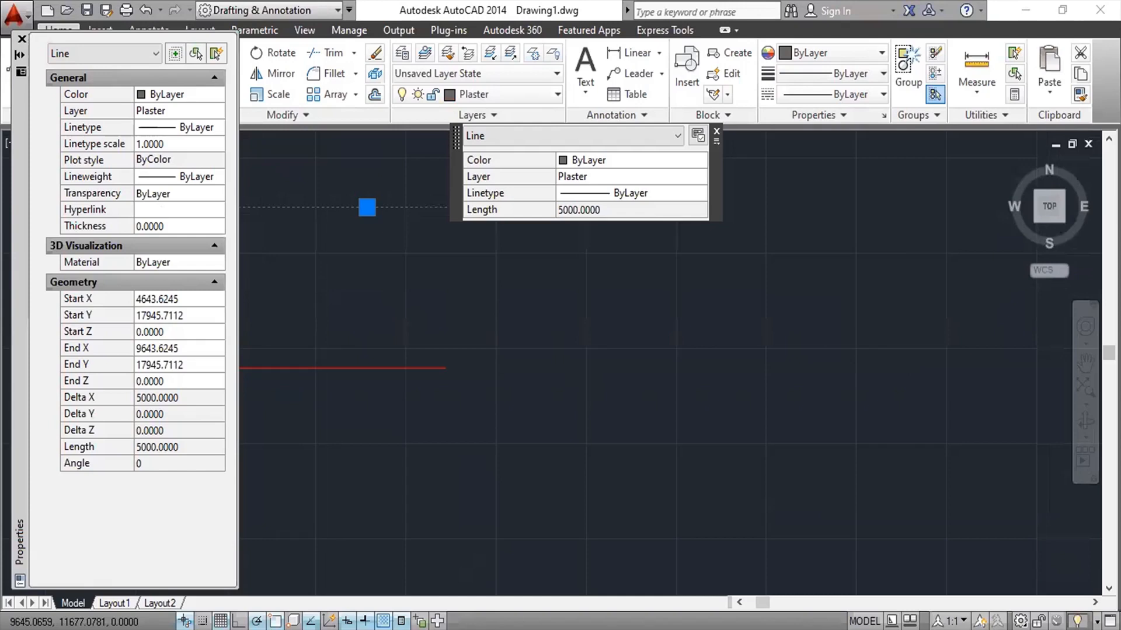
click(717, 130)
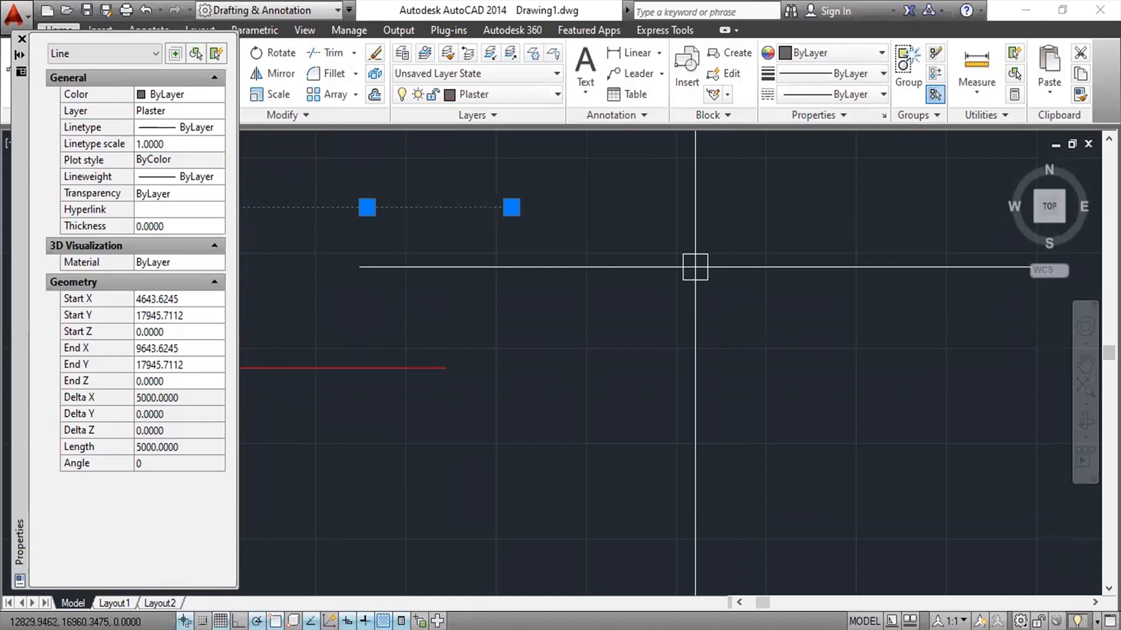
key(Escape)
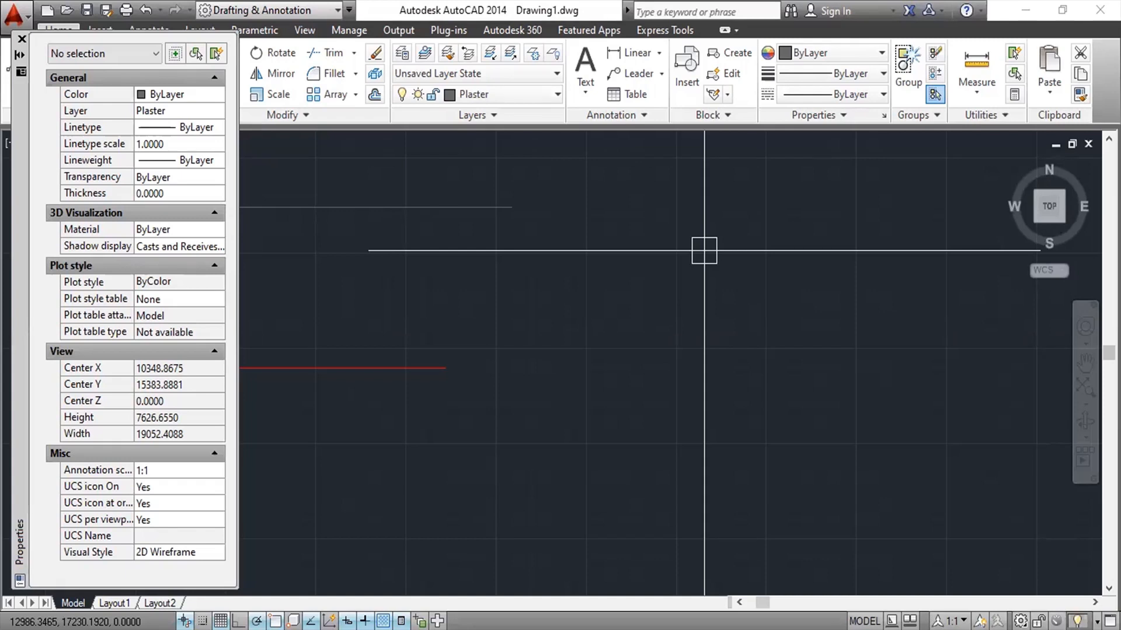
Erase the gray Plaster line and the red Brick Wall line
key(space)
click(489, 210)
key(space)
key(space)
click(433, 376)
key(space)
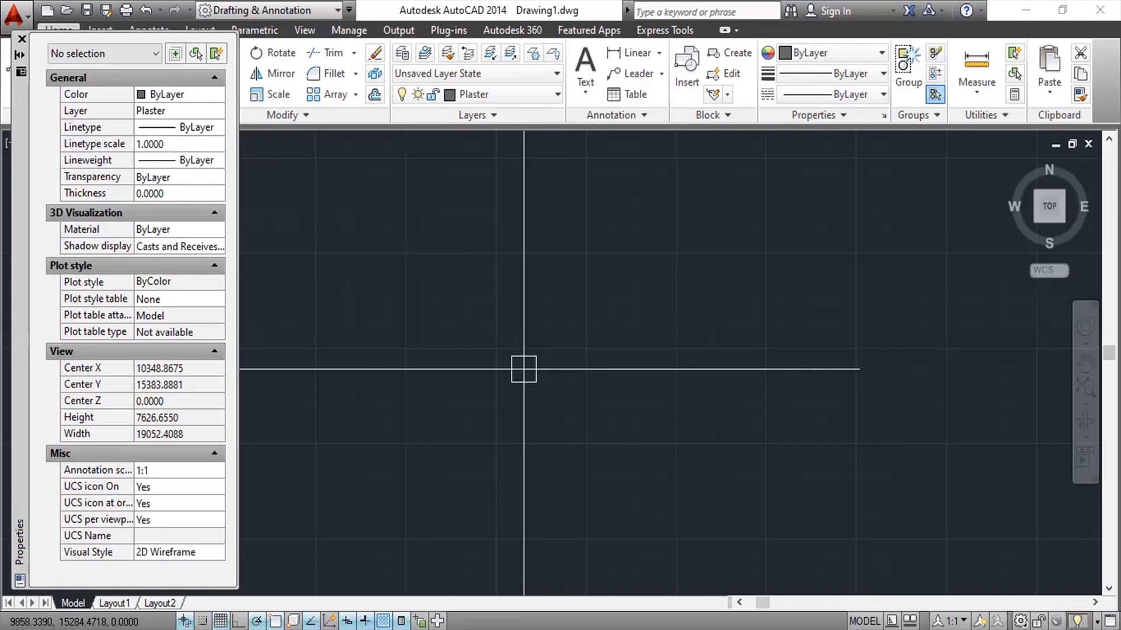
Try out Ortho mode on and off while drawing a test line in the empty area, and cancel the line
middle_drag(607, 351, 449, 356)
scroll(581, 340, down, 1)
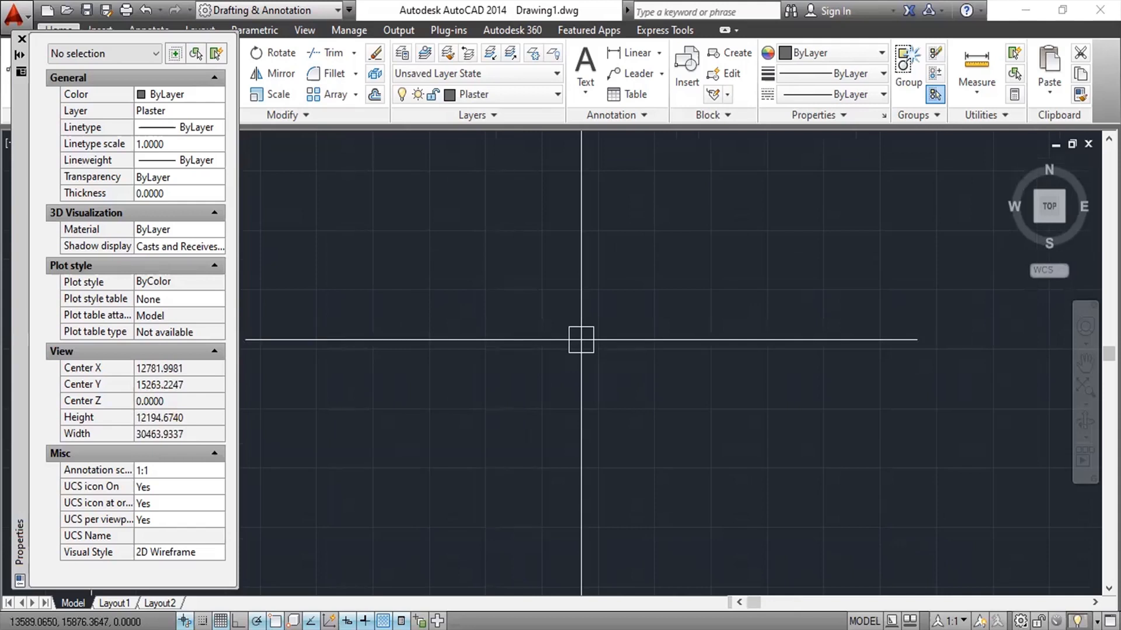
text(l)
key(Return)
click(481, 338)
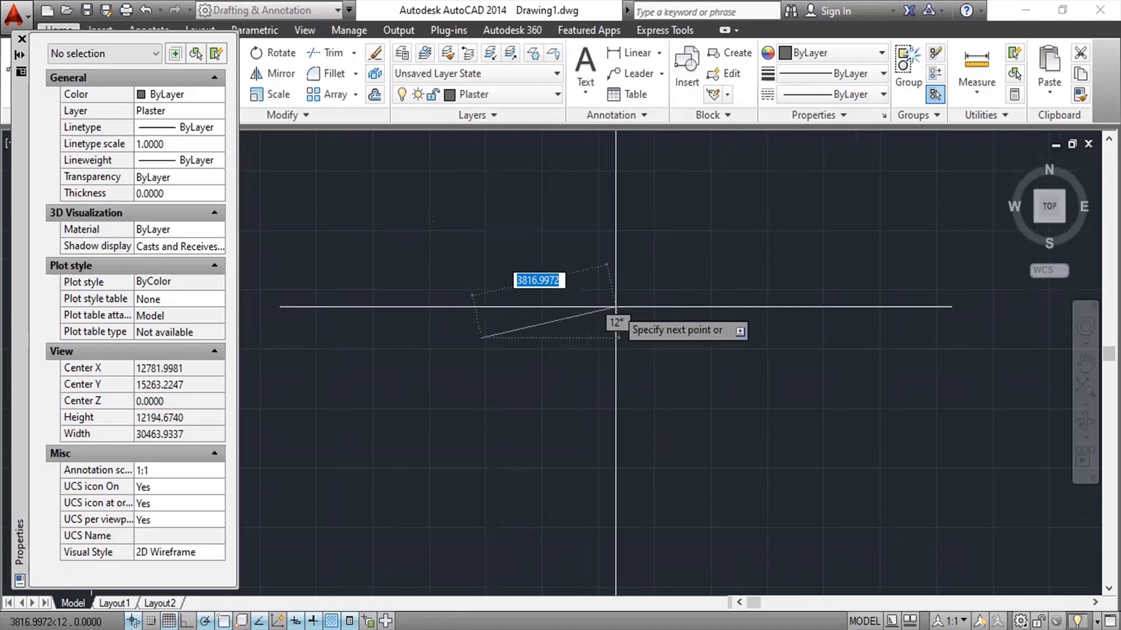
key(F8)
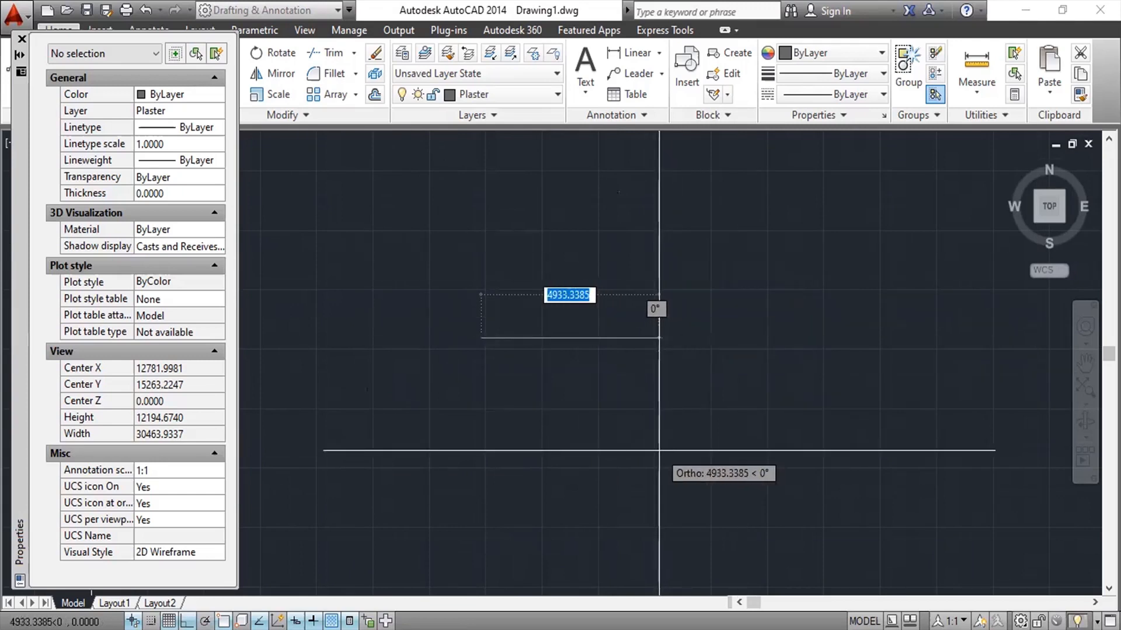
key(F8)
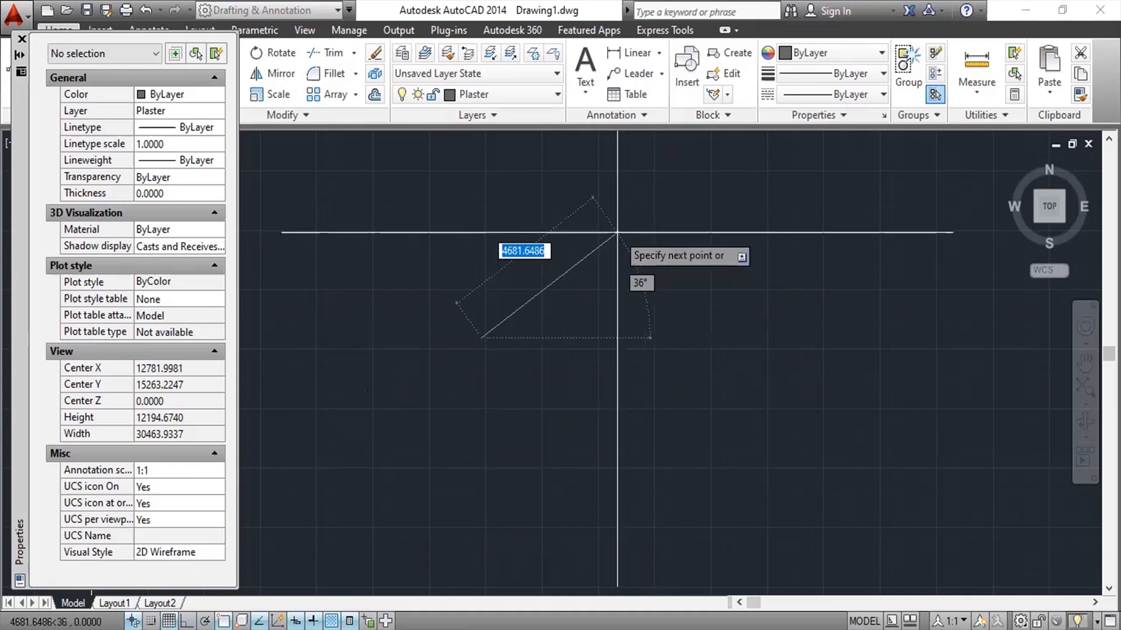
key(Escape)
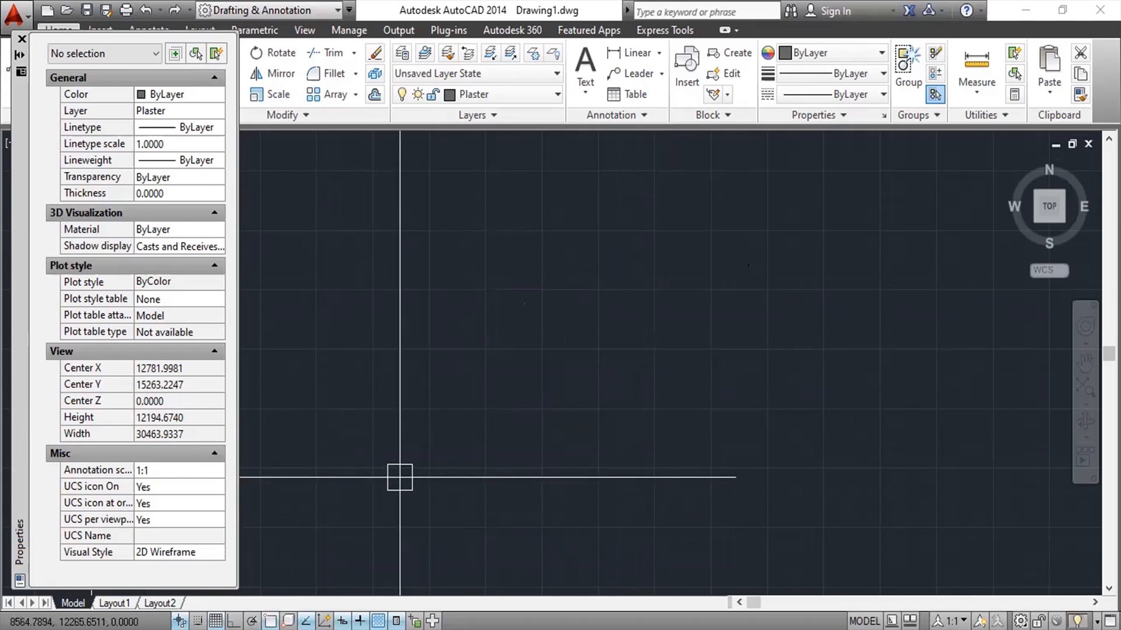
Review the active Object Snap modes in the Drafting Settings and accept them
text(OSNAP)
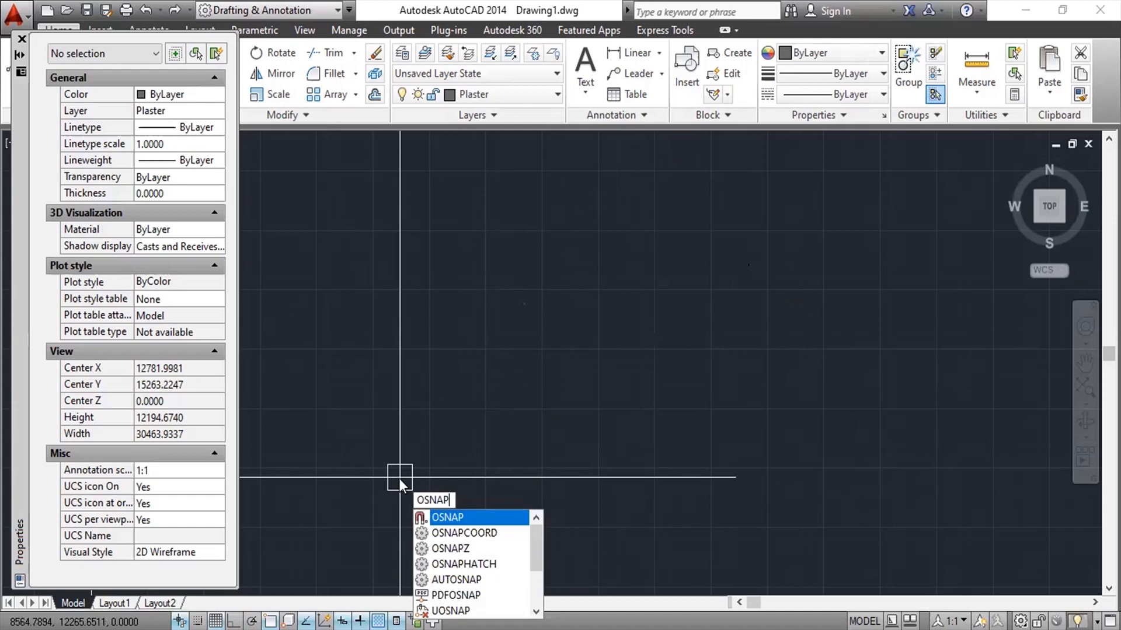
key(Return)
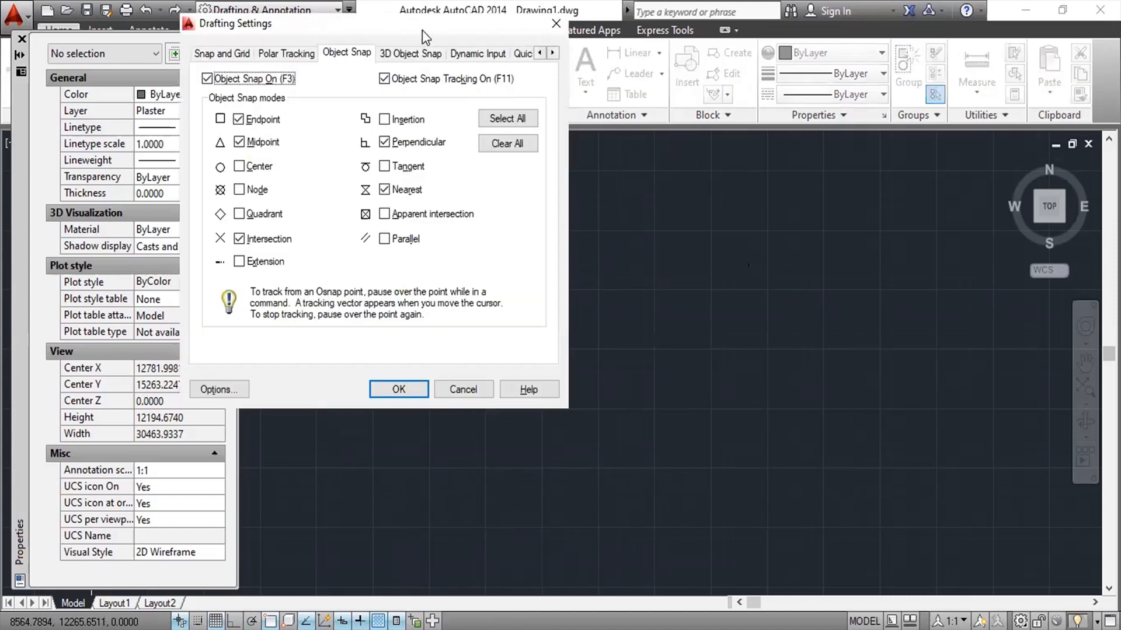
drag(422, 30, 623, 160)
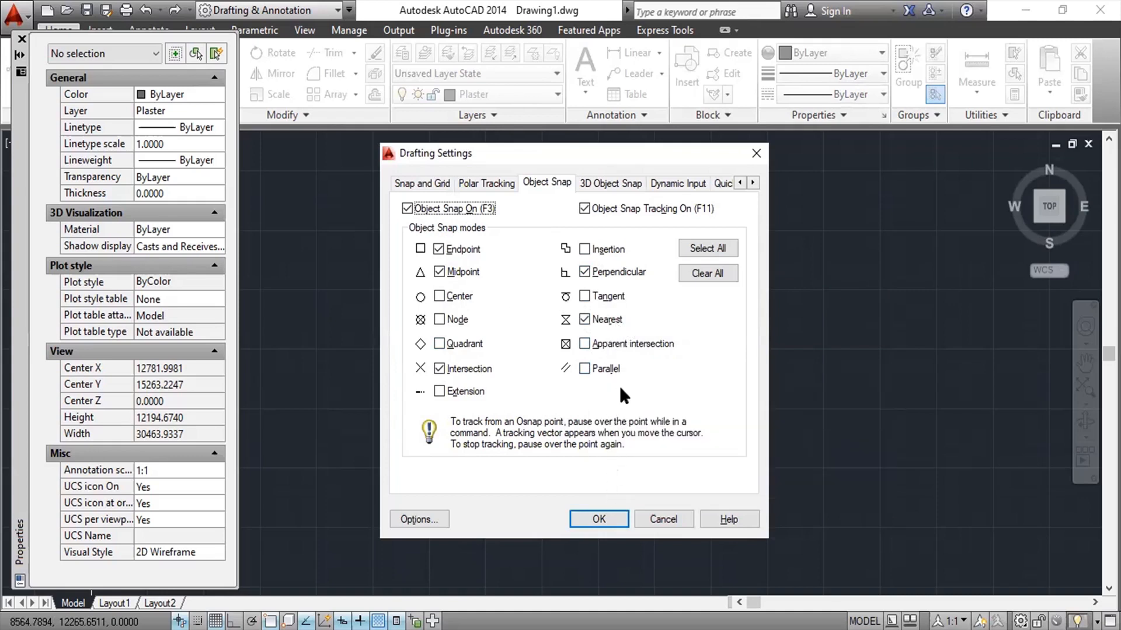
click(610, 516)
Draw a horizontal test line about 5479 units long in the empty area and undo it
text(L)
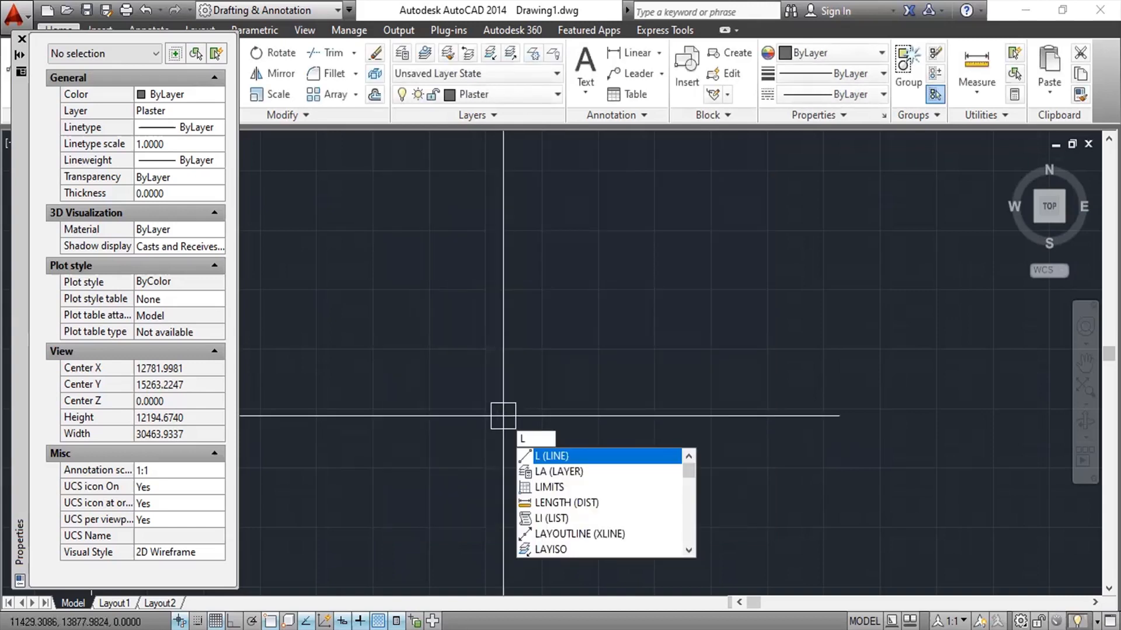
key(Return)
click(398, 358)
click(596, 359)
key(Escape)
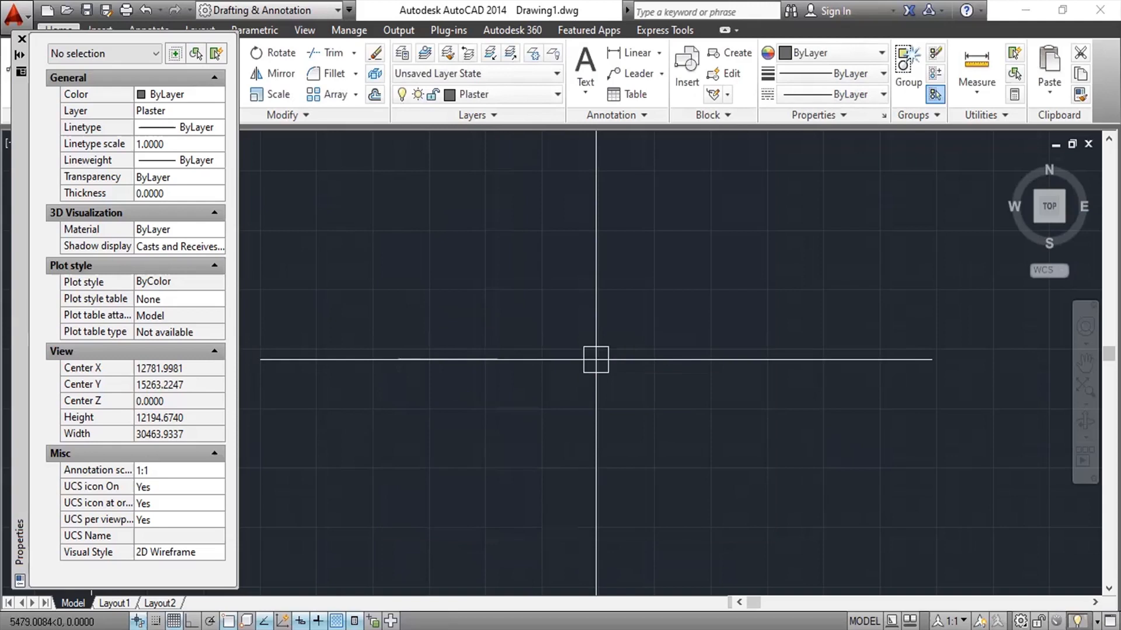
key(ctrl+z)
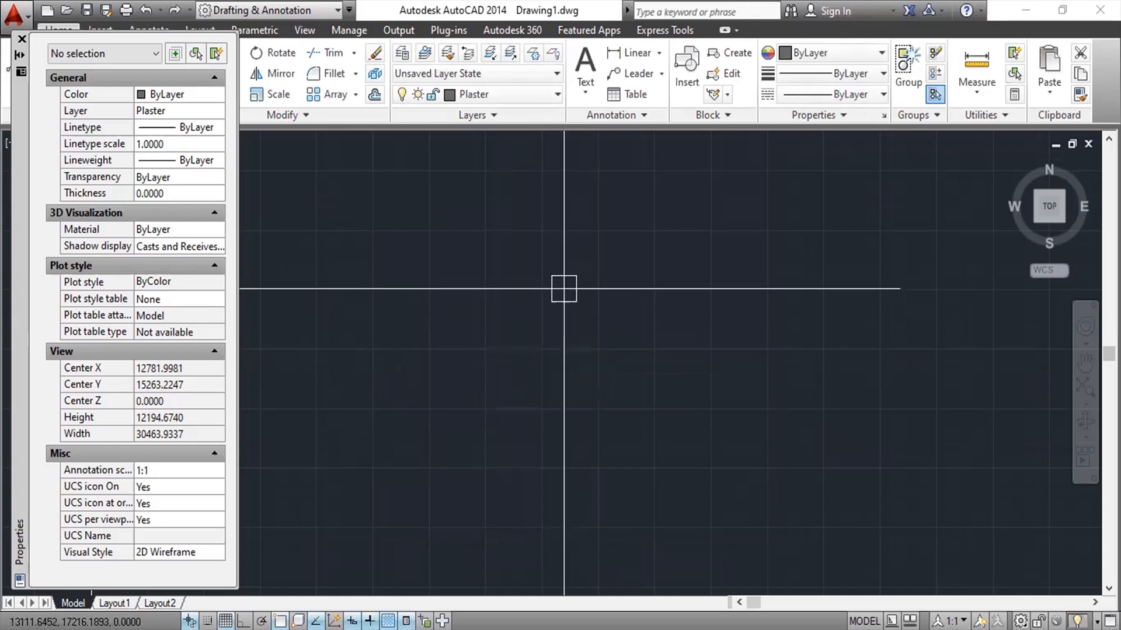
Turn on Ortho mode and draw a horizontal test line across the middle of the empty area
key(F8)
key(Return)
click(432, 355)
click(743, 367)
key(Escape)
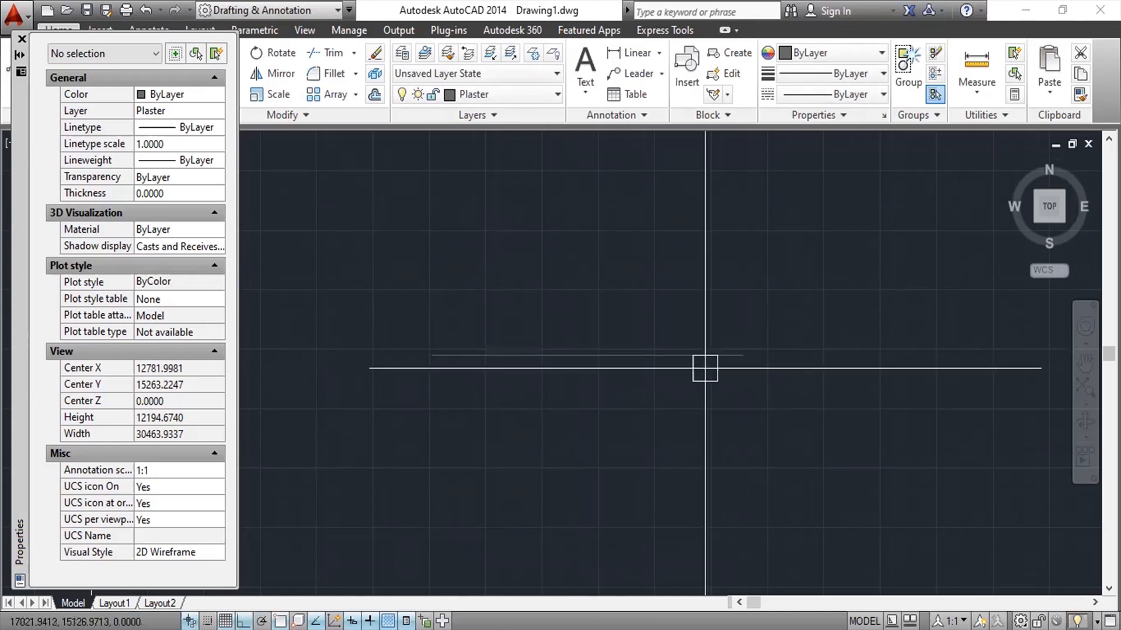
Try out the object snaps along the horizontal test line with the Line command, and cancel it without drawing
text(o)
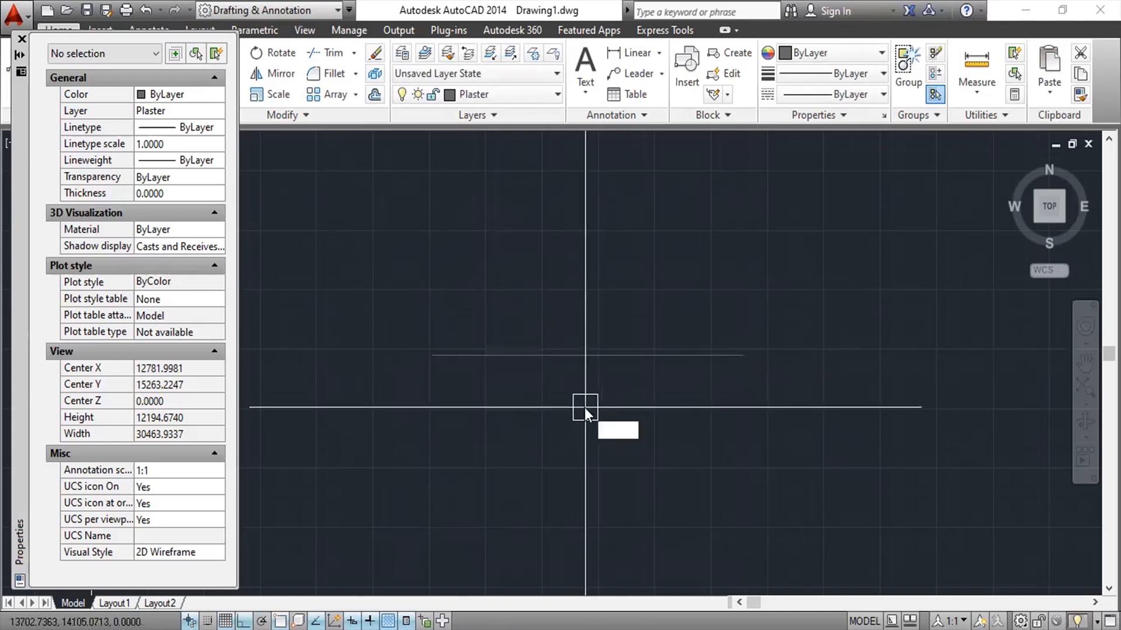
text(l)
key(Return)
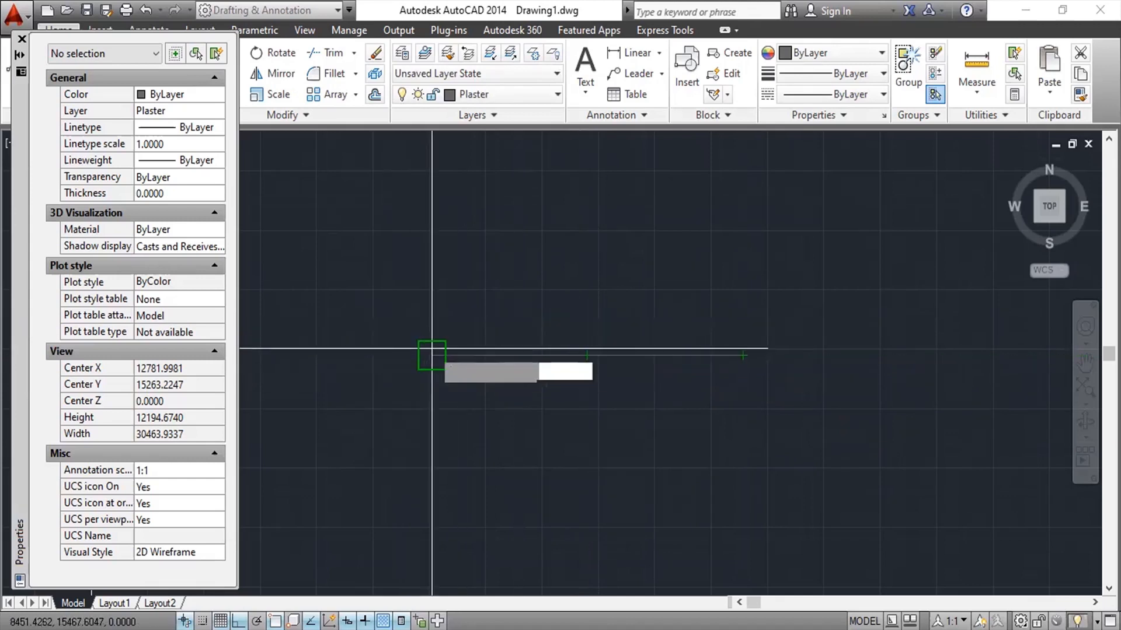
key(Escape)
Draw a circle centred above the test line's starting end, large enough to cross the line
text(c)
key(Return)
click(442, 255)
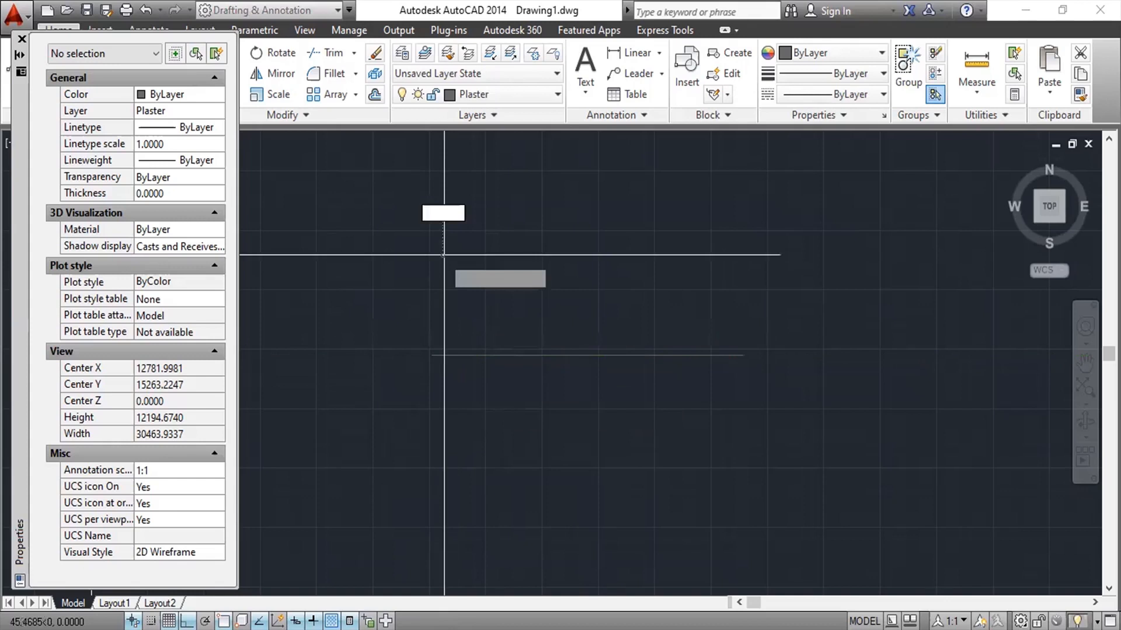
click(565, 296)
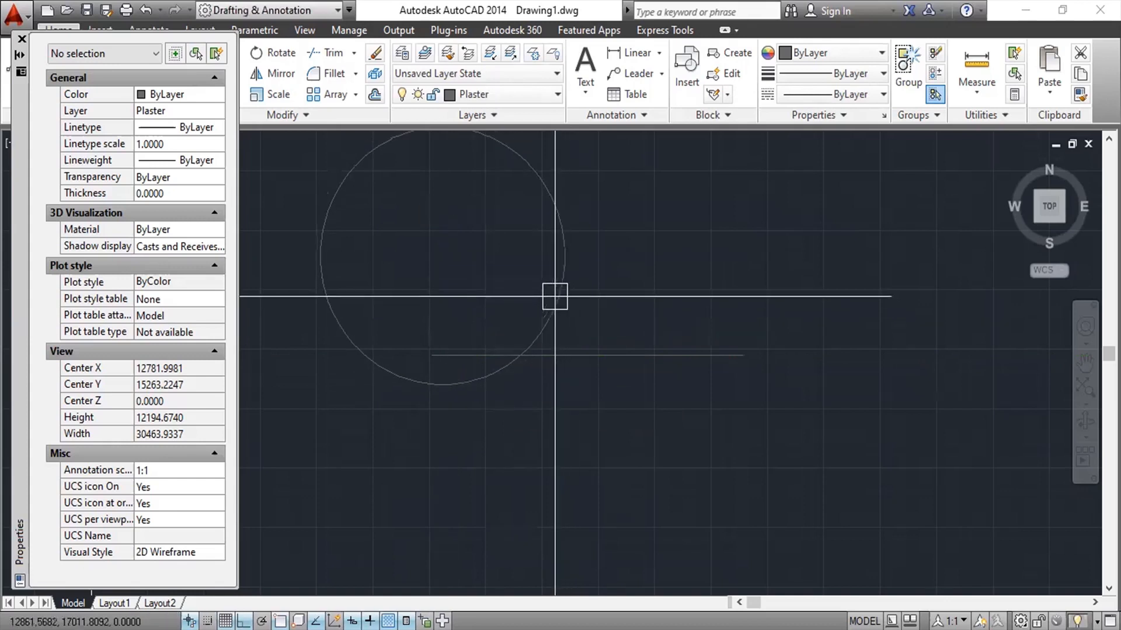
text(l)
key(Return)
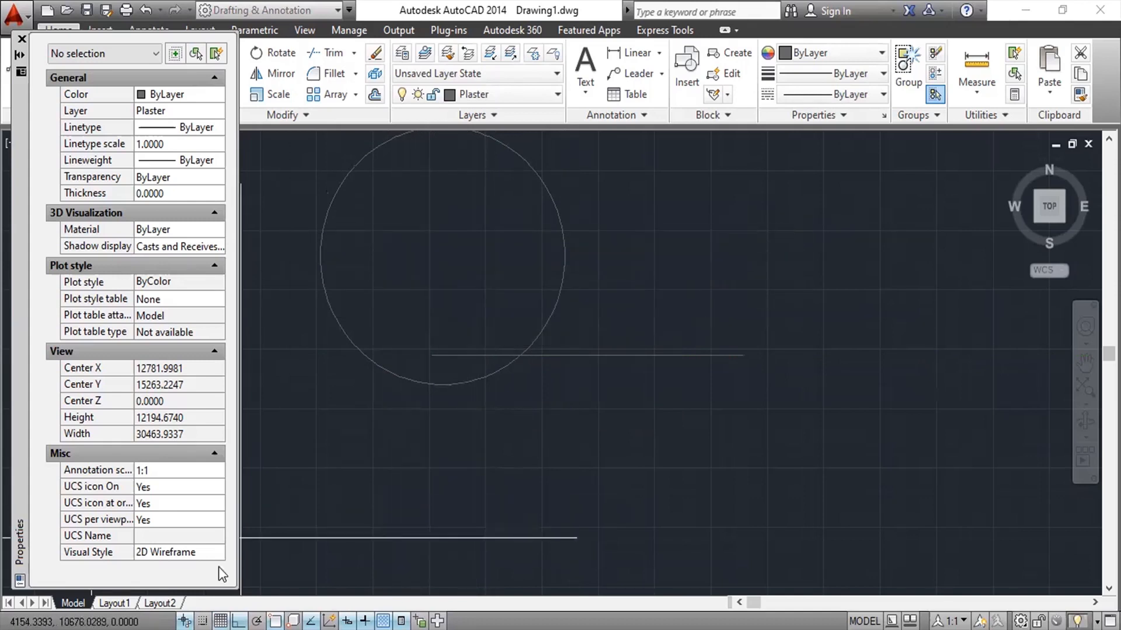
text(osna)
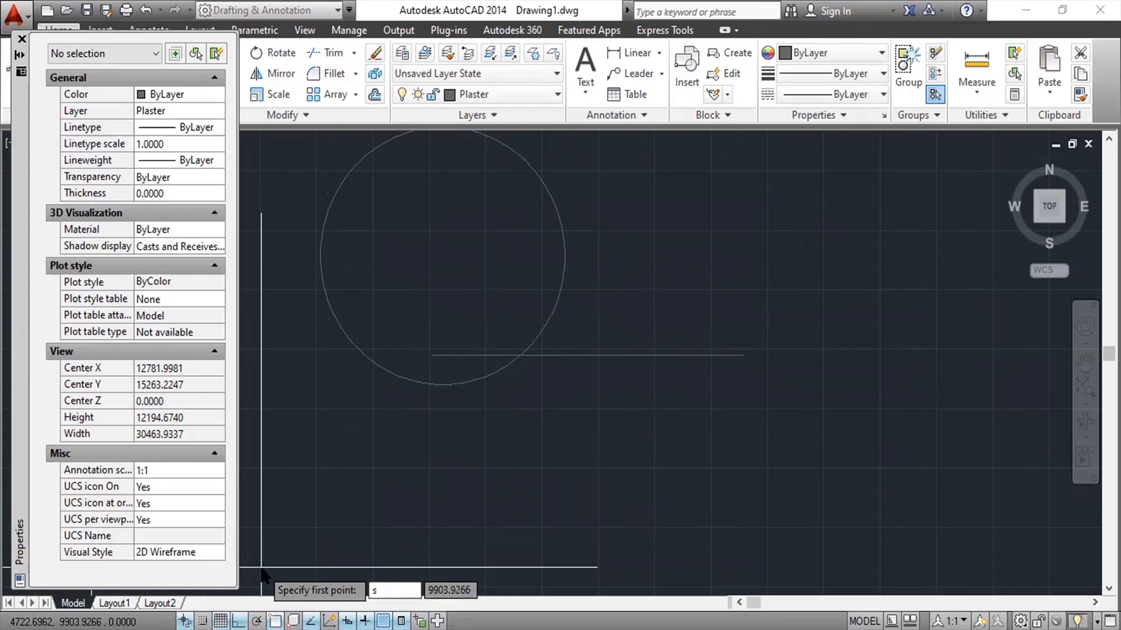
text(p)
key(Return)
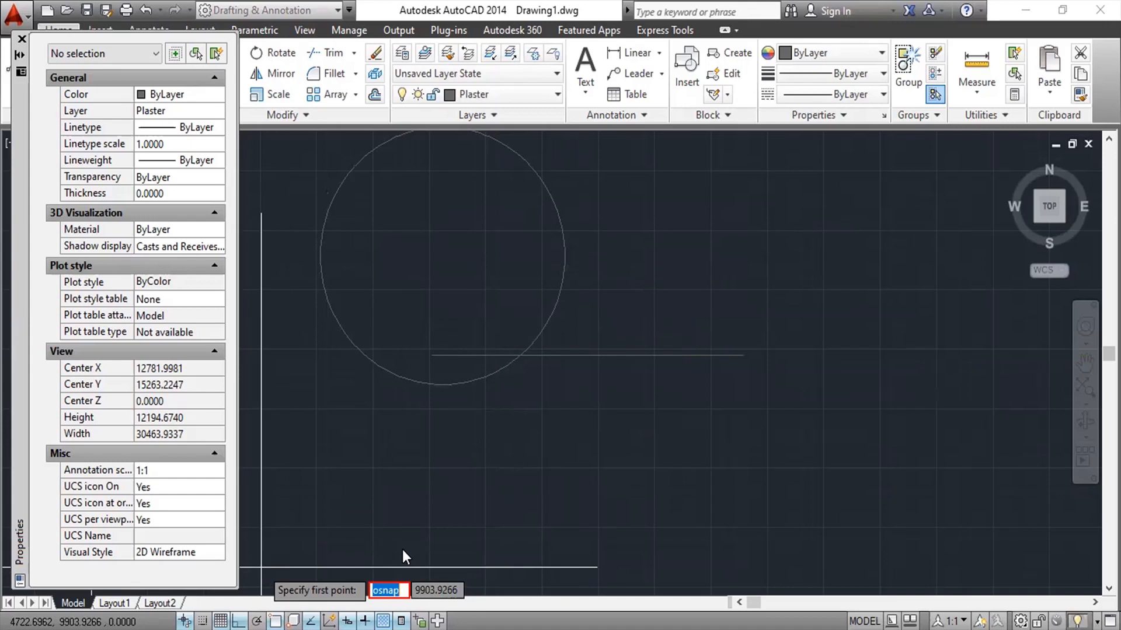
key(Escape)
Enable the Center object snap mode in the Drafting Settings and accept the change
text(os)
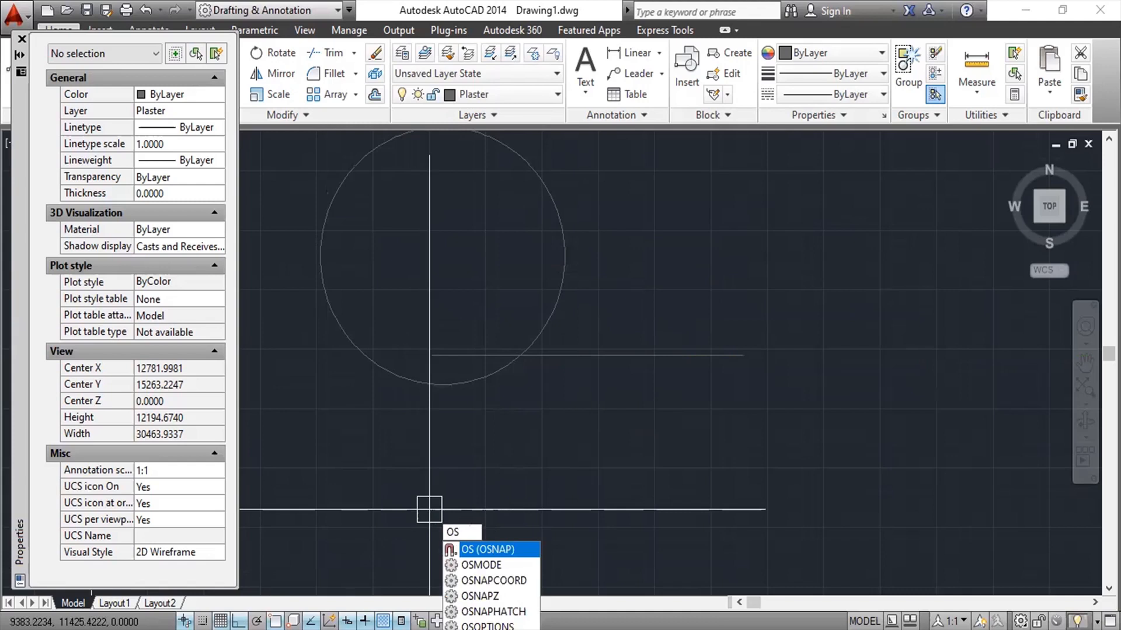
key(Return)
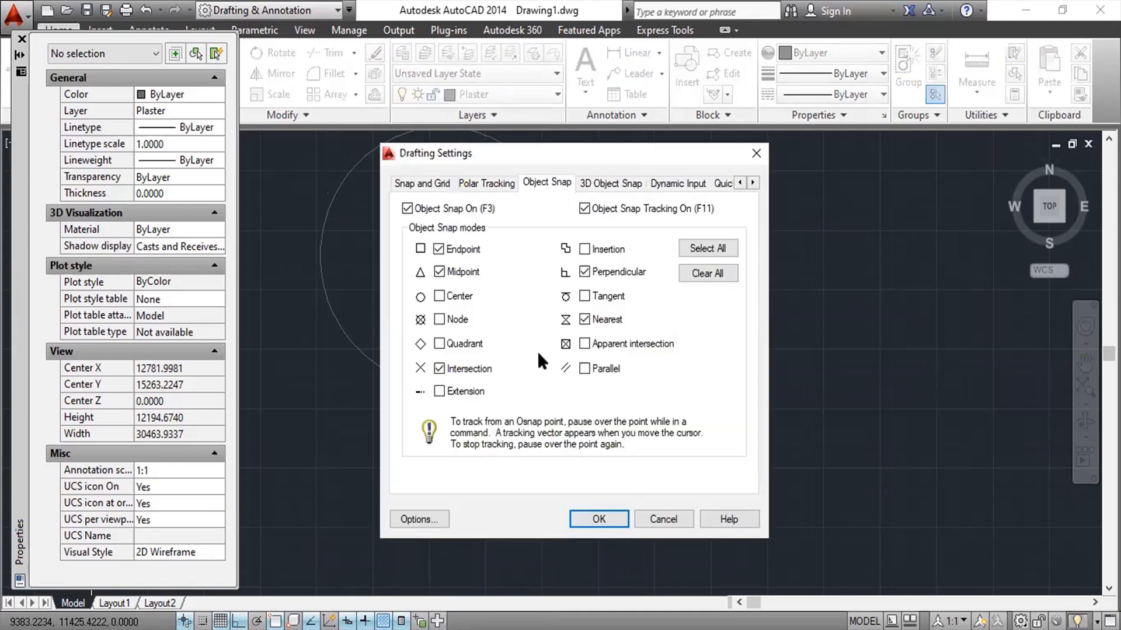
click(439, 297)
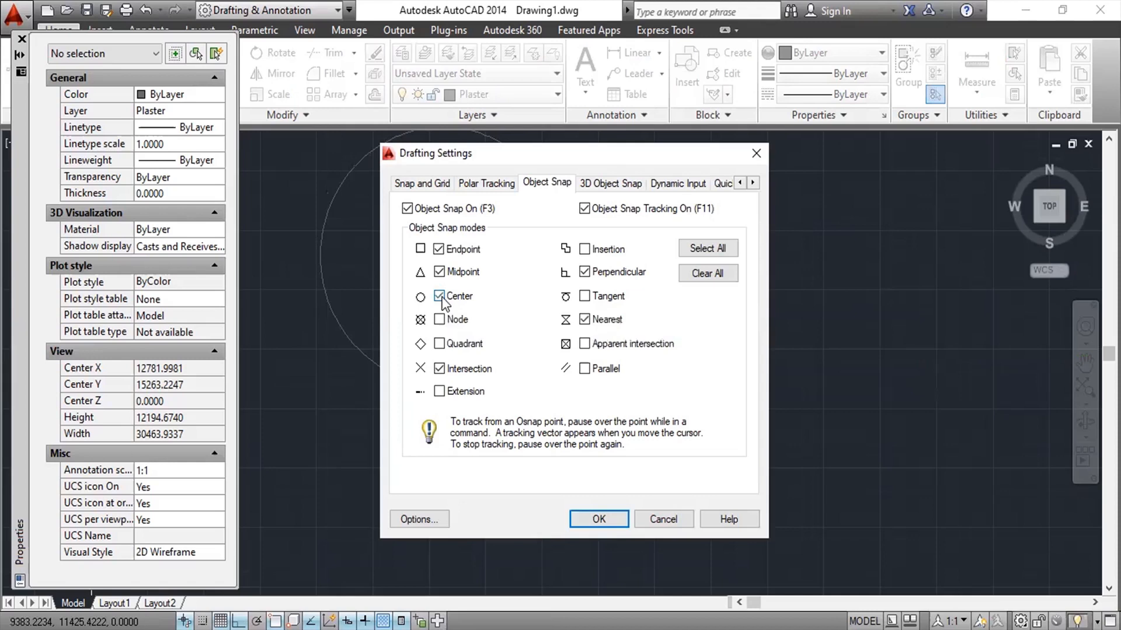
click(606, 514)
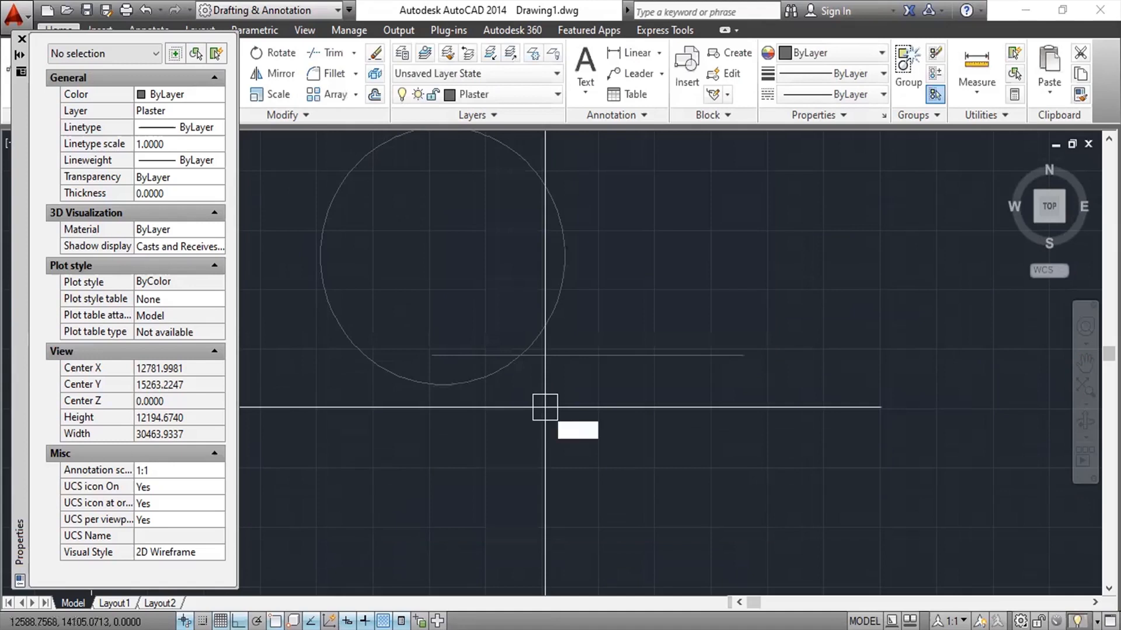
Draw a horizontal line from the circle's center snap point to beyond its eastern edge, and end the Line command
text(l)
key(Return)
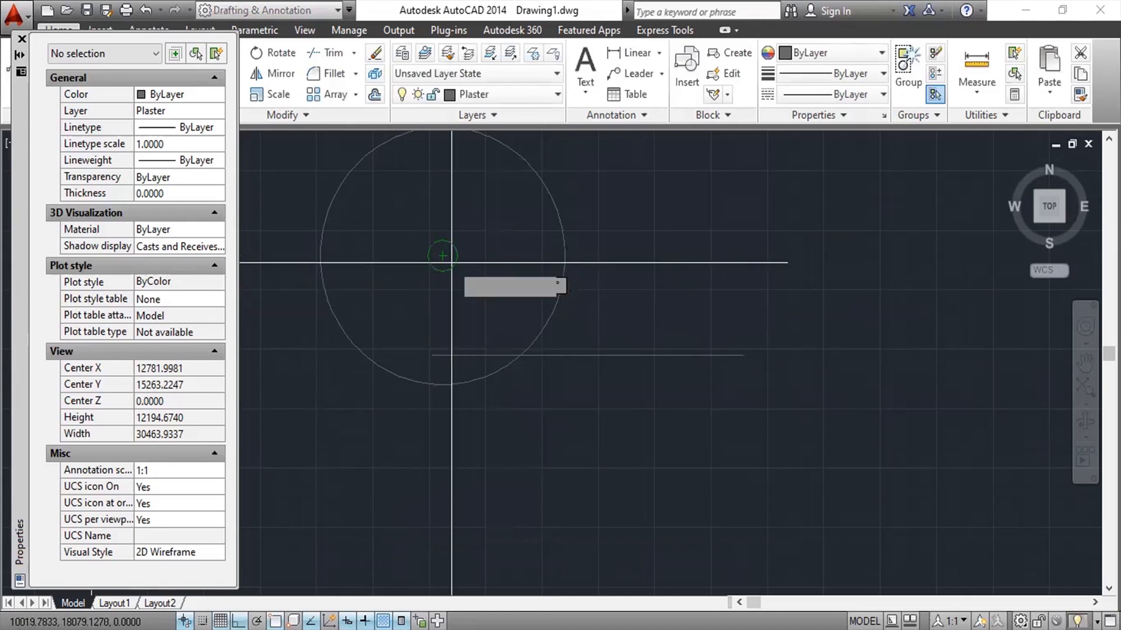
click(442, 256)
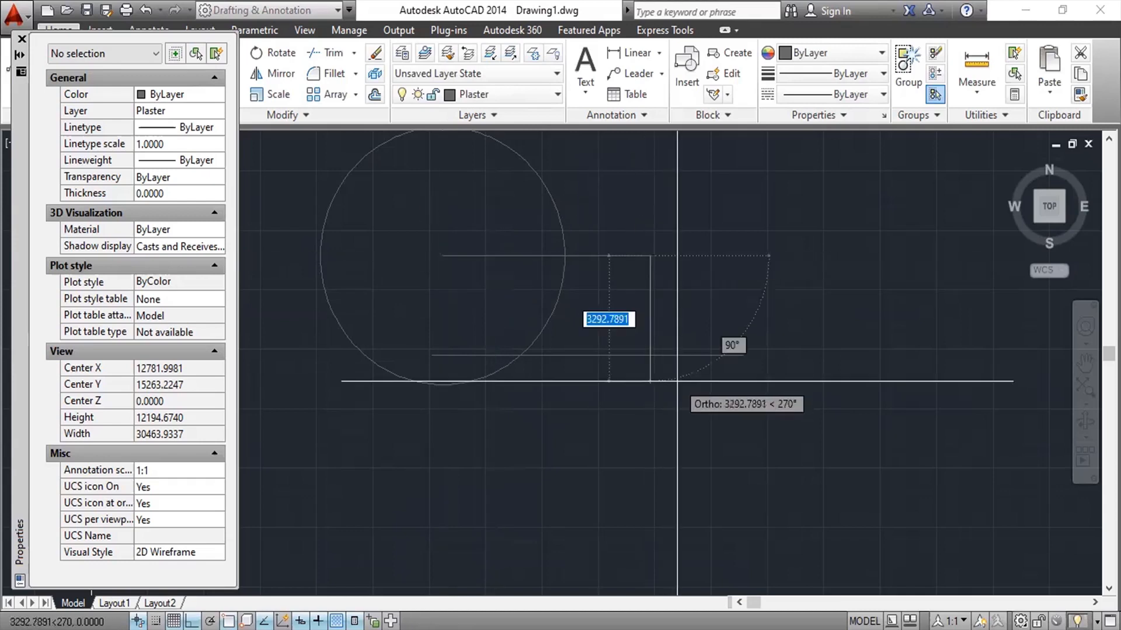
key(Escape)
scroll(677, 381, down, 3)
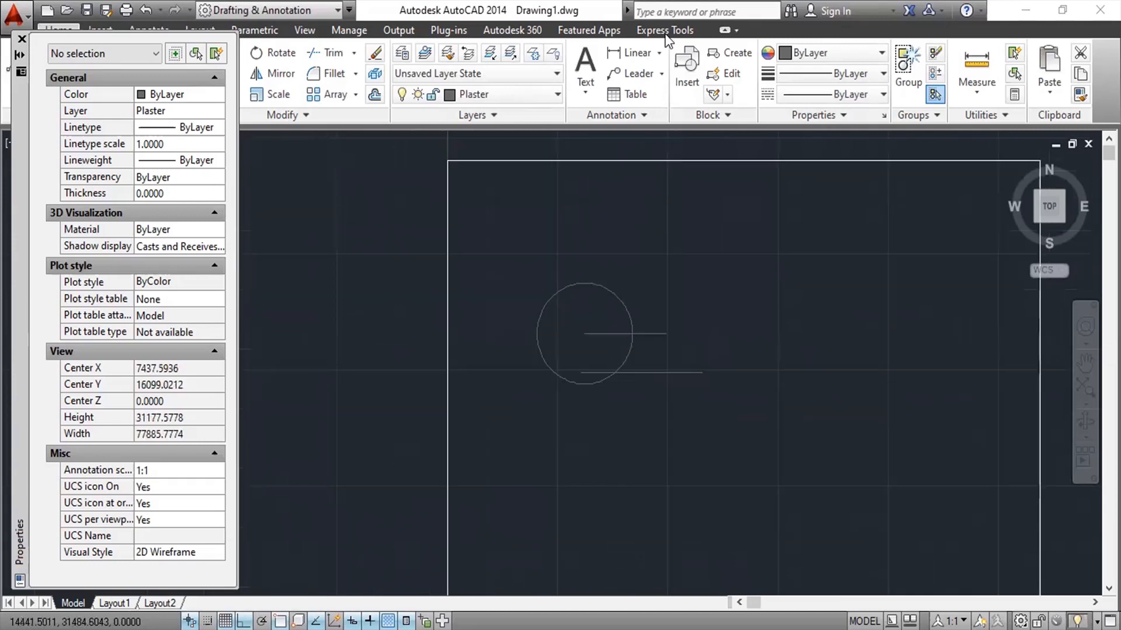